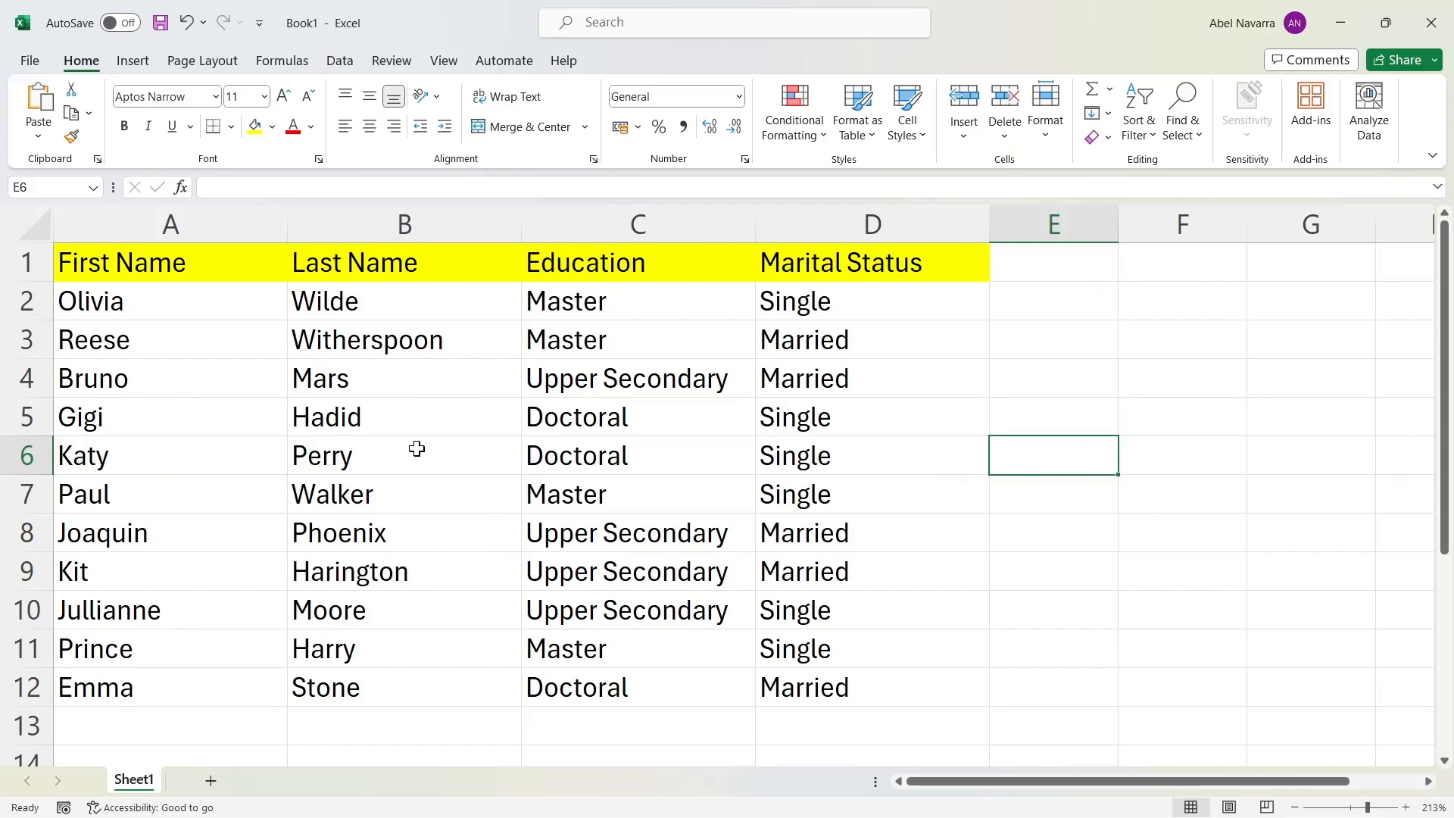
Examine the First Name, Last Name, Education and Marital Status columns of the data table
left_click(214, 340)
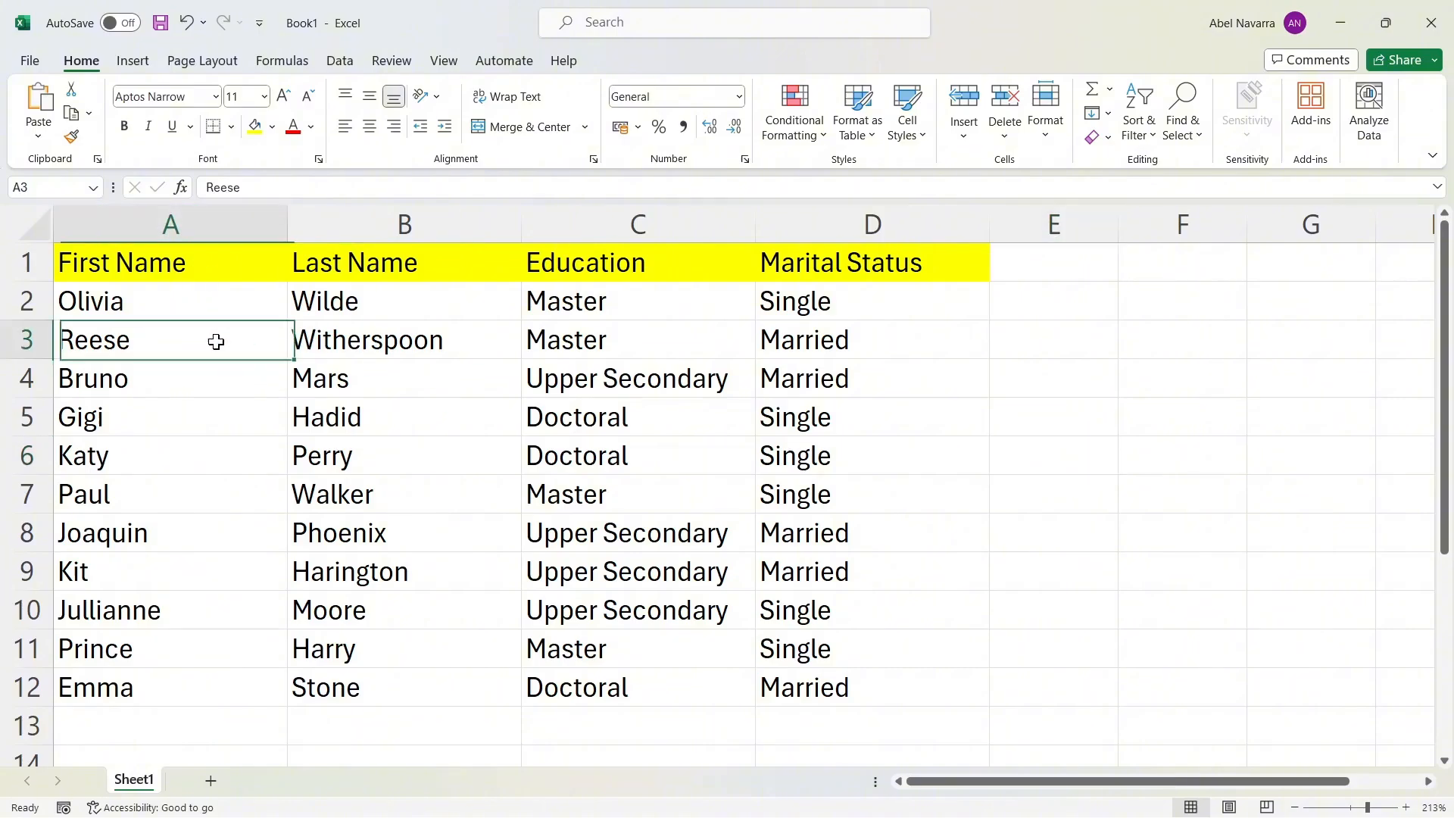
left_click(217, 376)
left_click(480, 406)
left_click(534, 400)
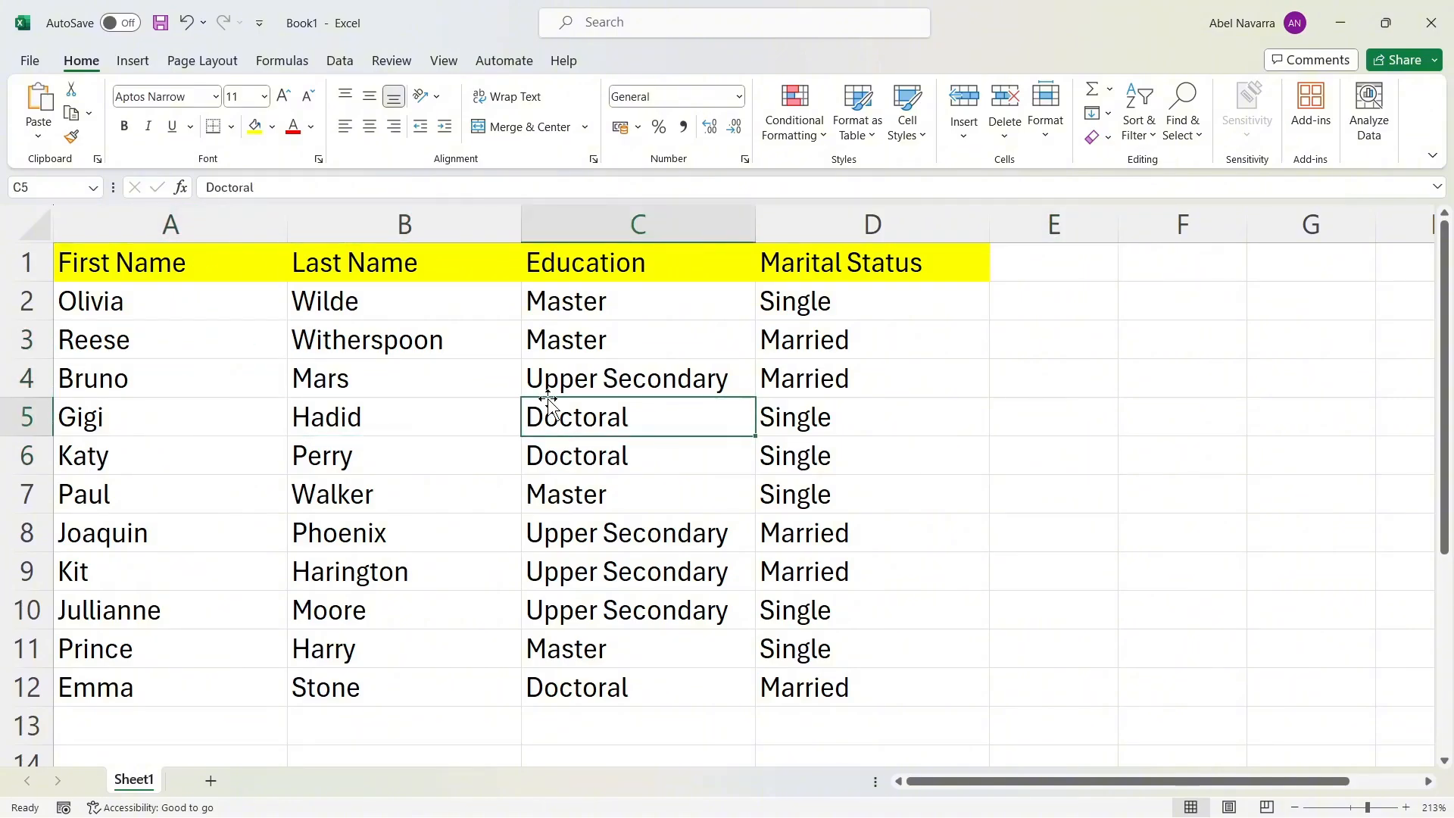
left_click(761, 416)
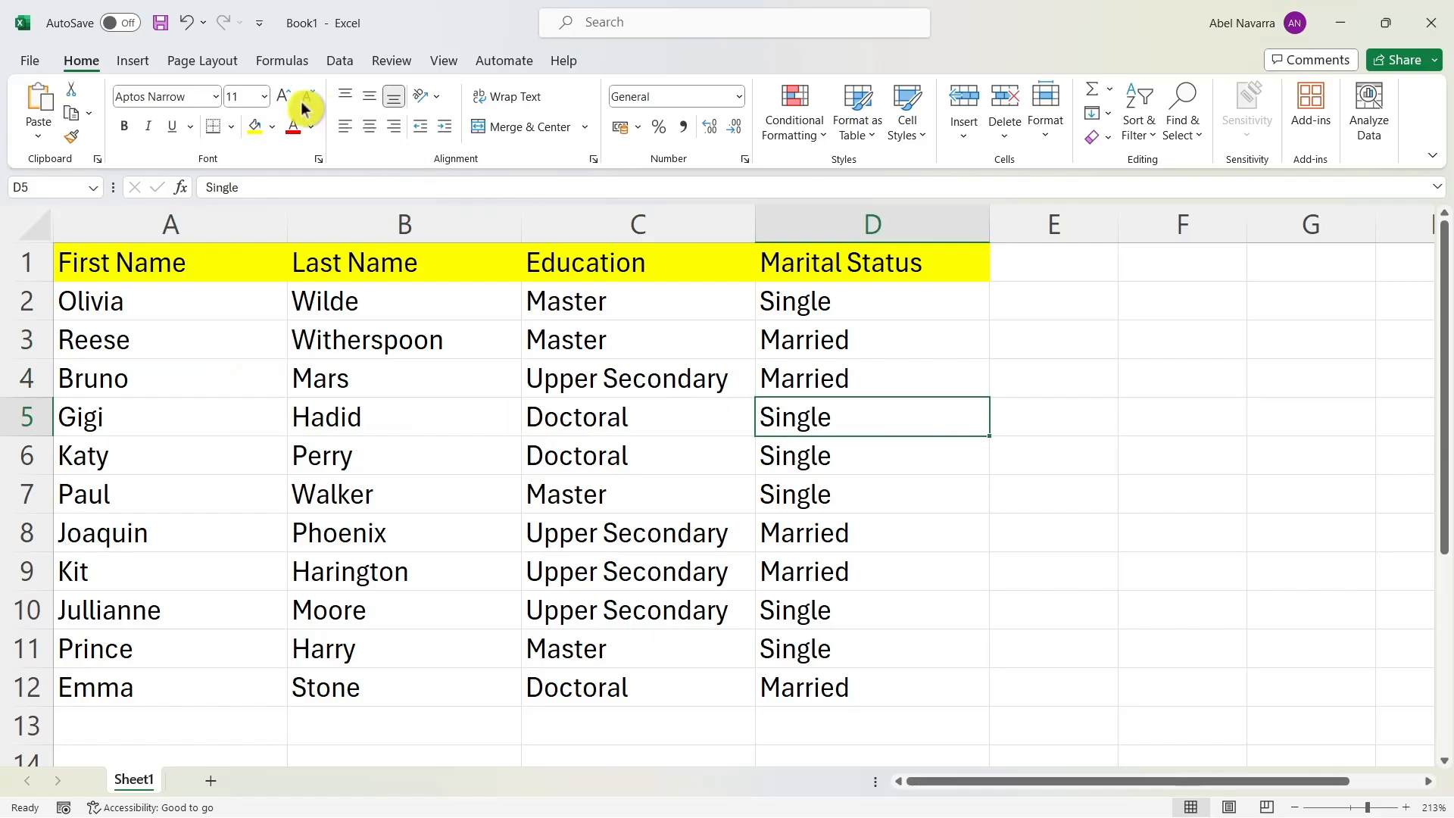
left_click(135, 220)
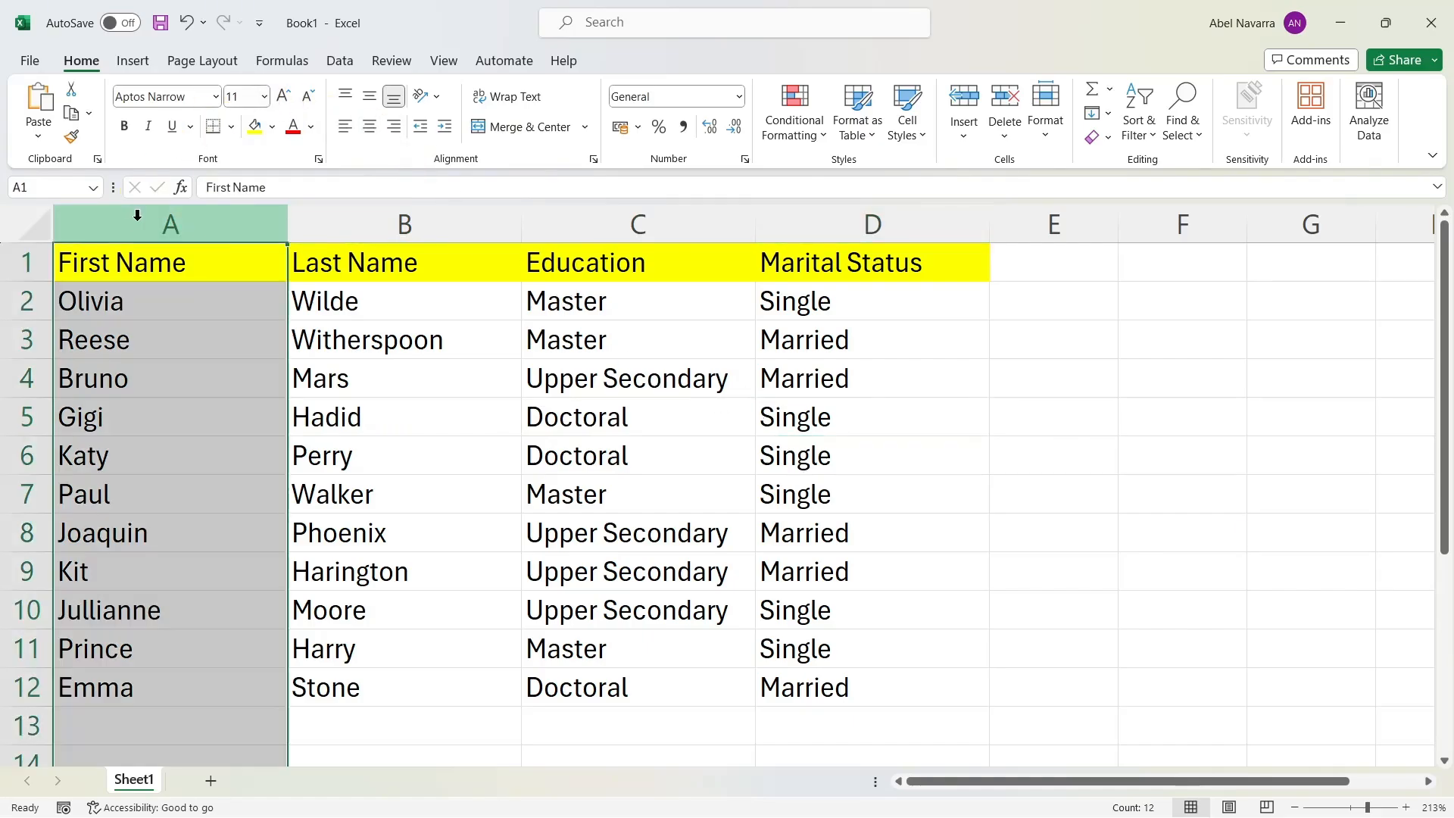
left_click(423, 223)
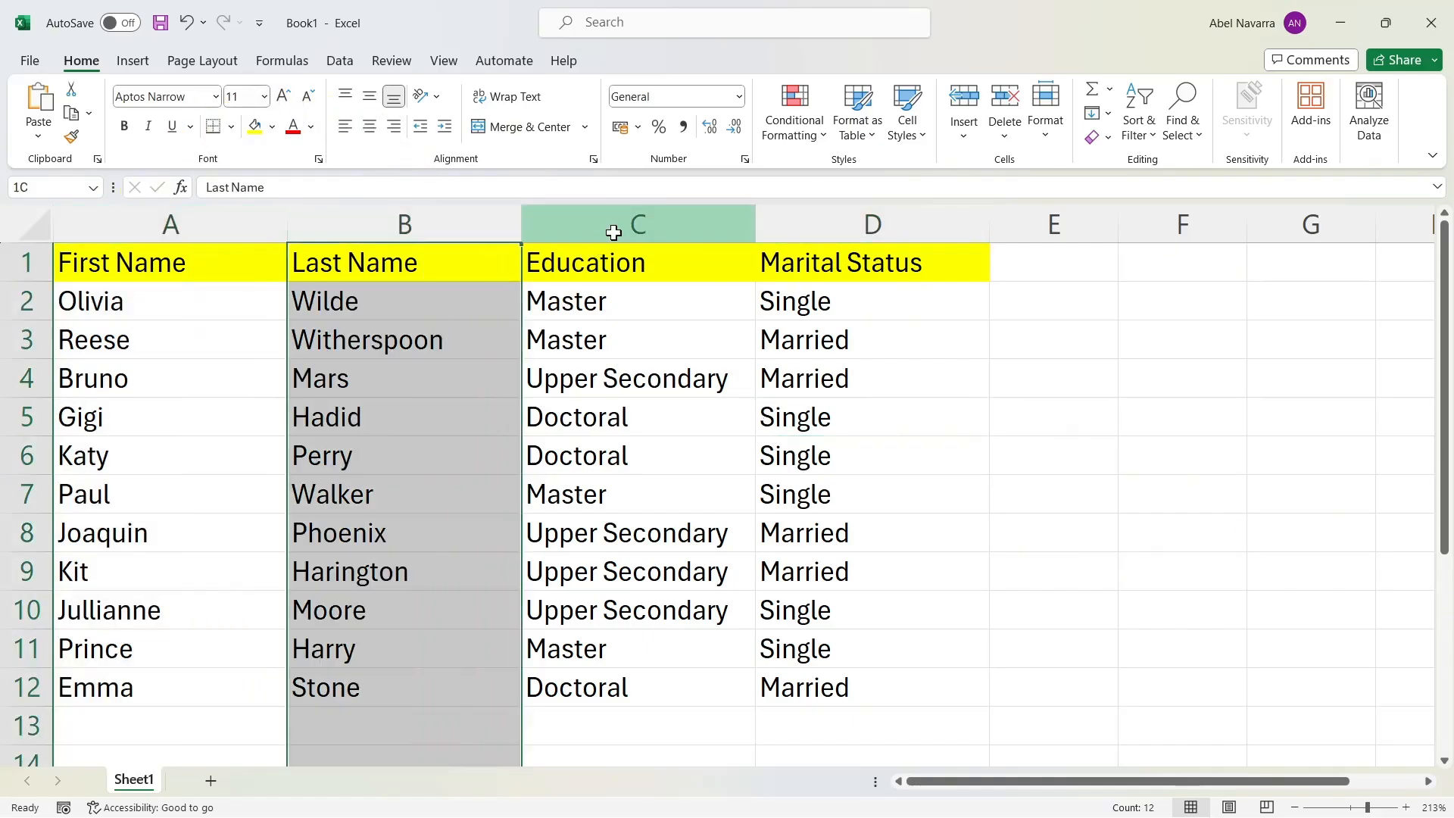
left_click(614, 227)
left_click(777, 229)
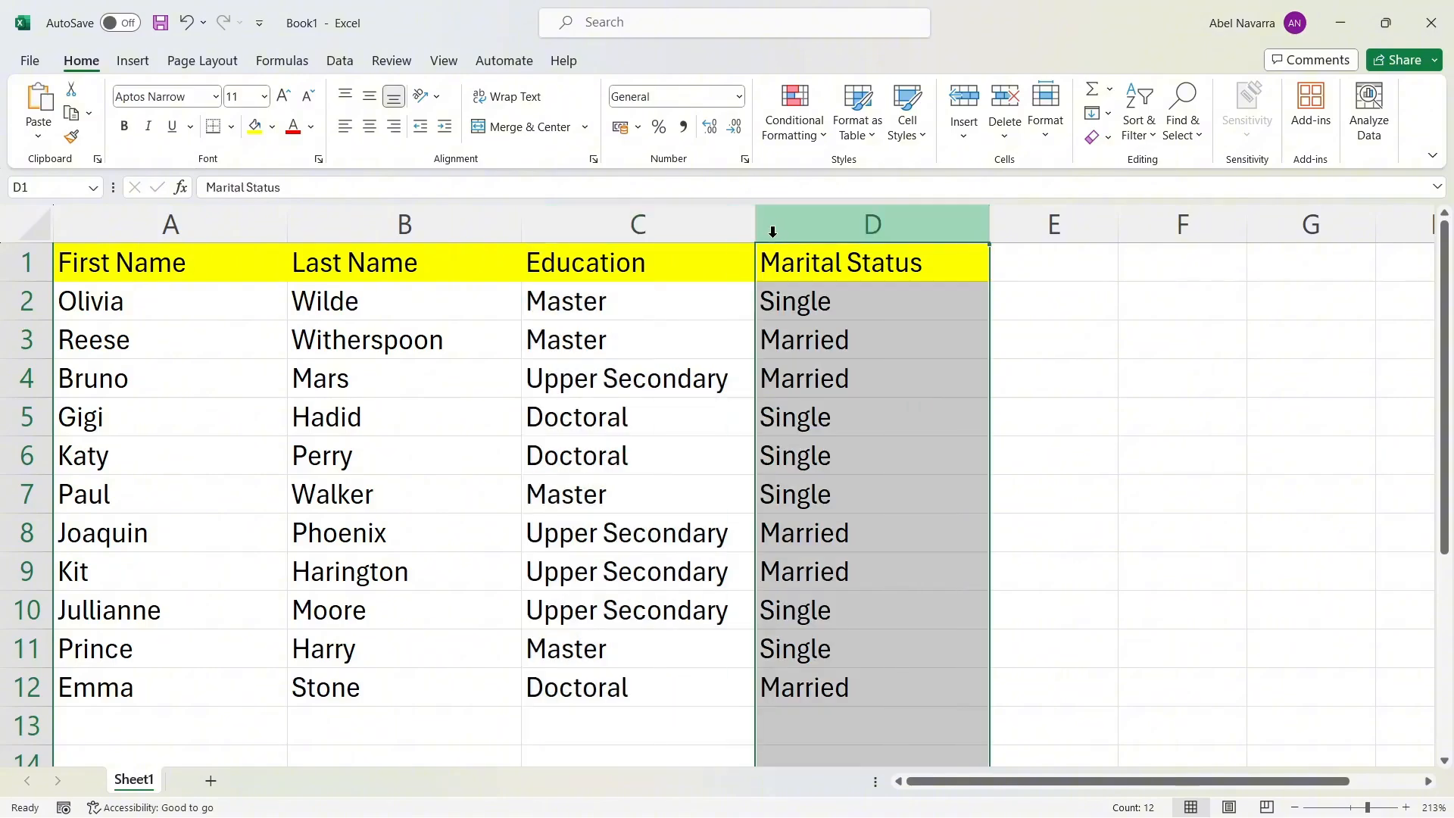
left_click(1041, 406)
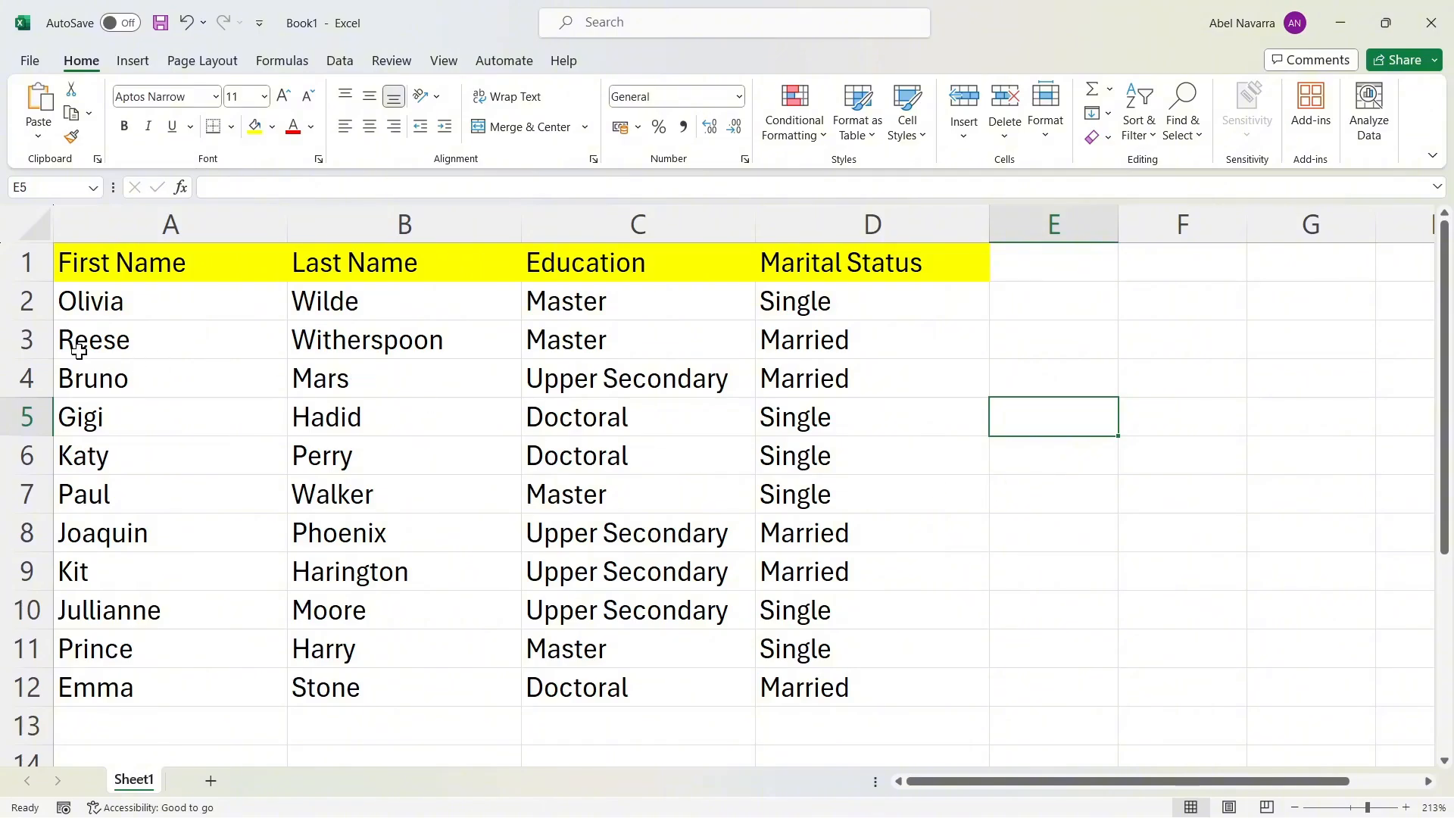
Select the whole data table including its headers, range A1:D12
left_click(70, 299)
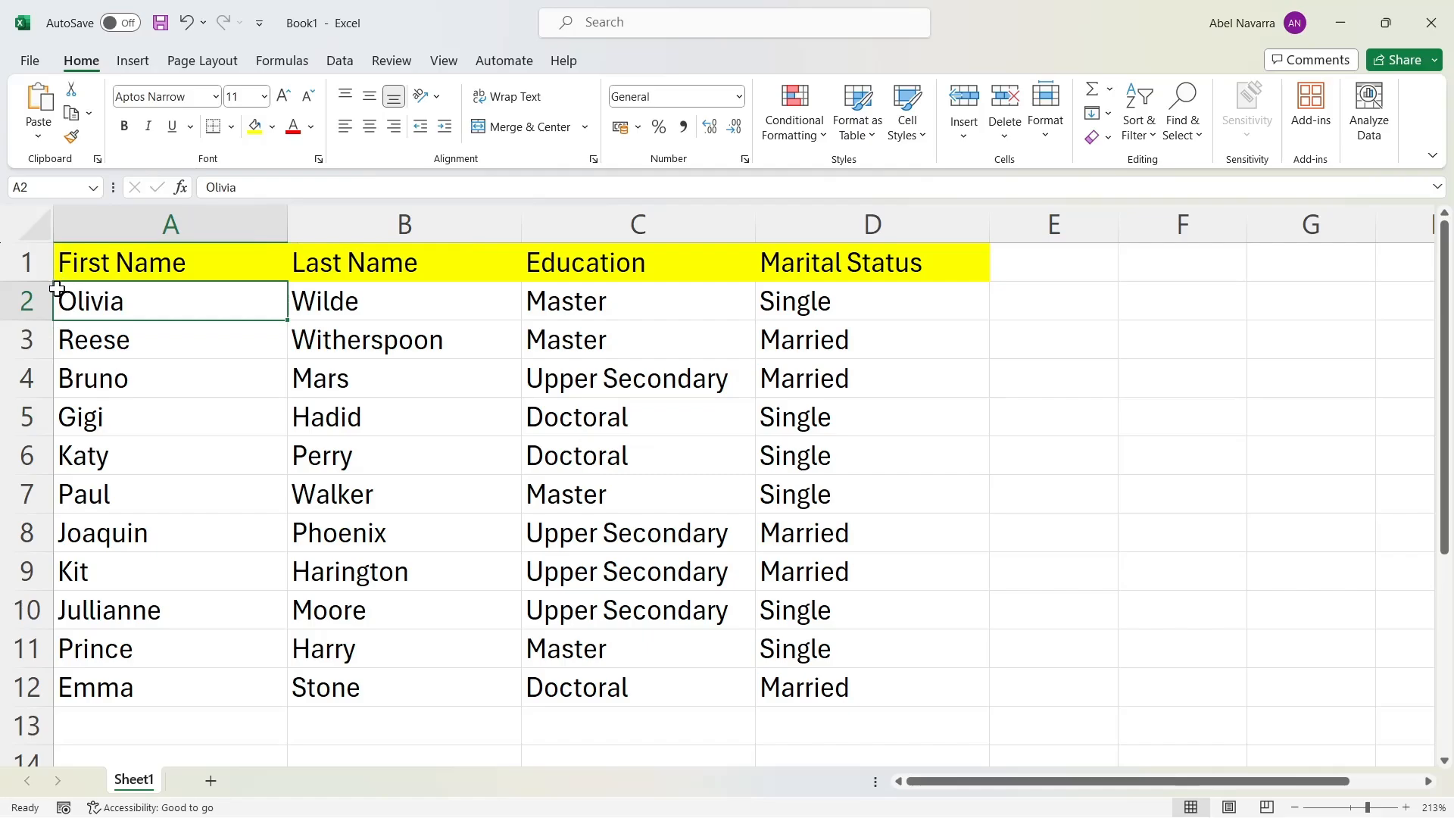
left_click_drag(290, 323, 358, 319)
left_click(377, 223)
left_click(99, 264)
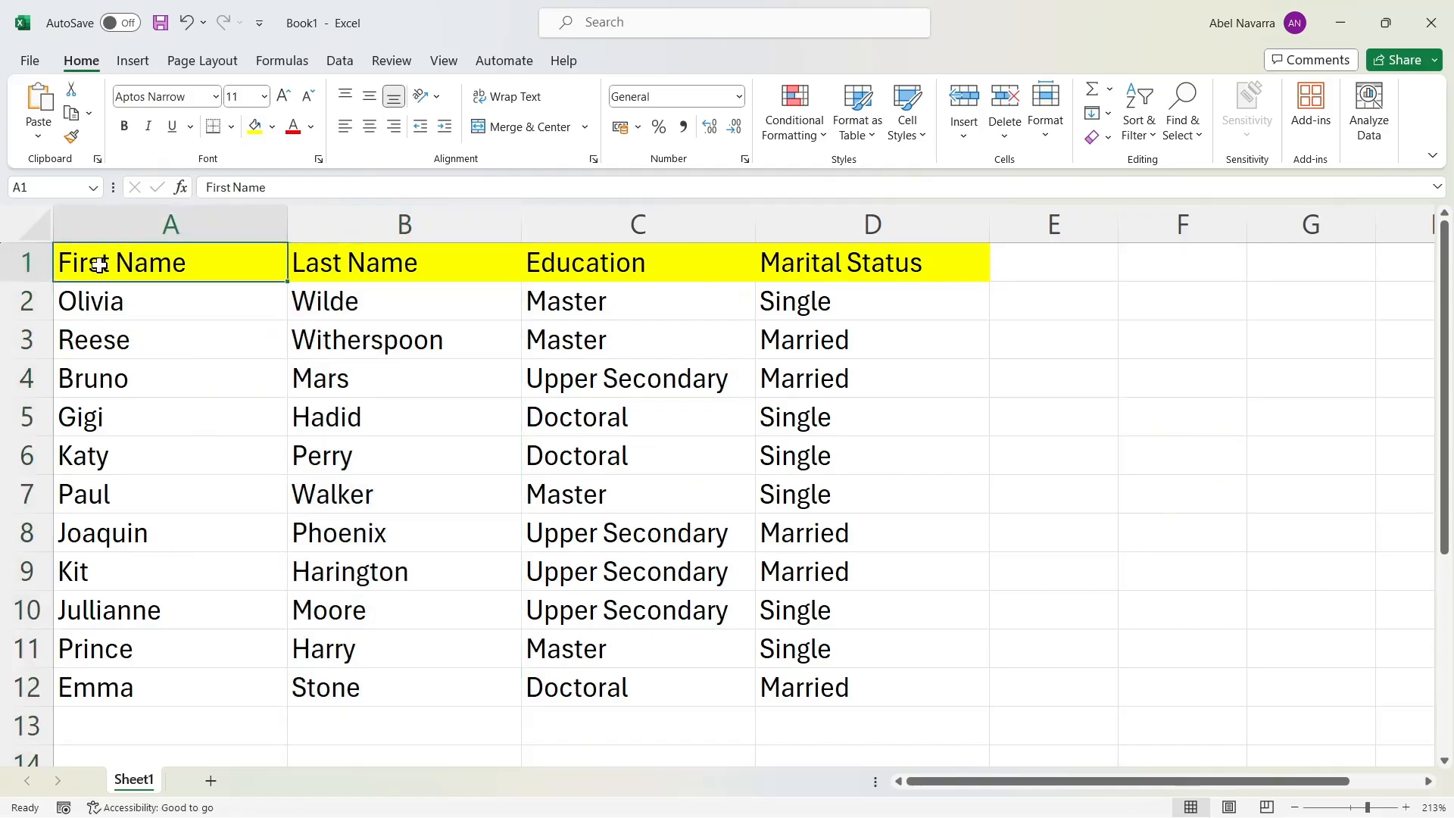
left_click_drag(288, 283, 891, 687)
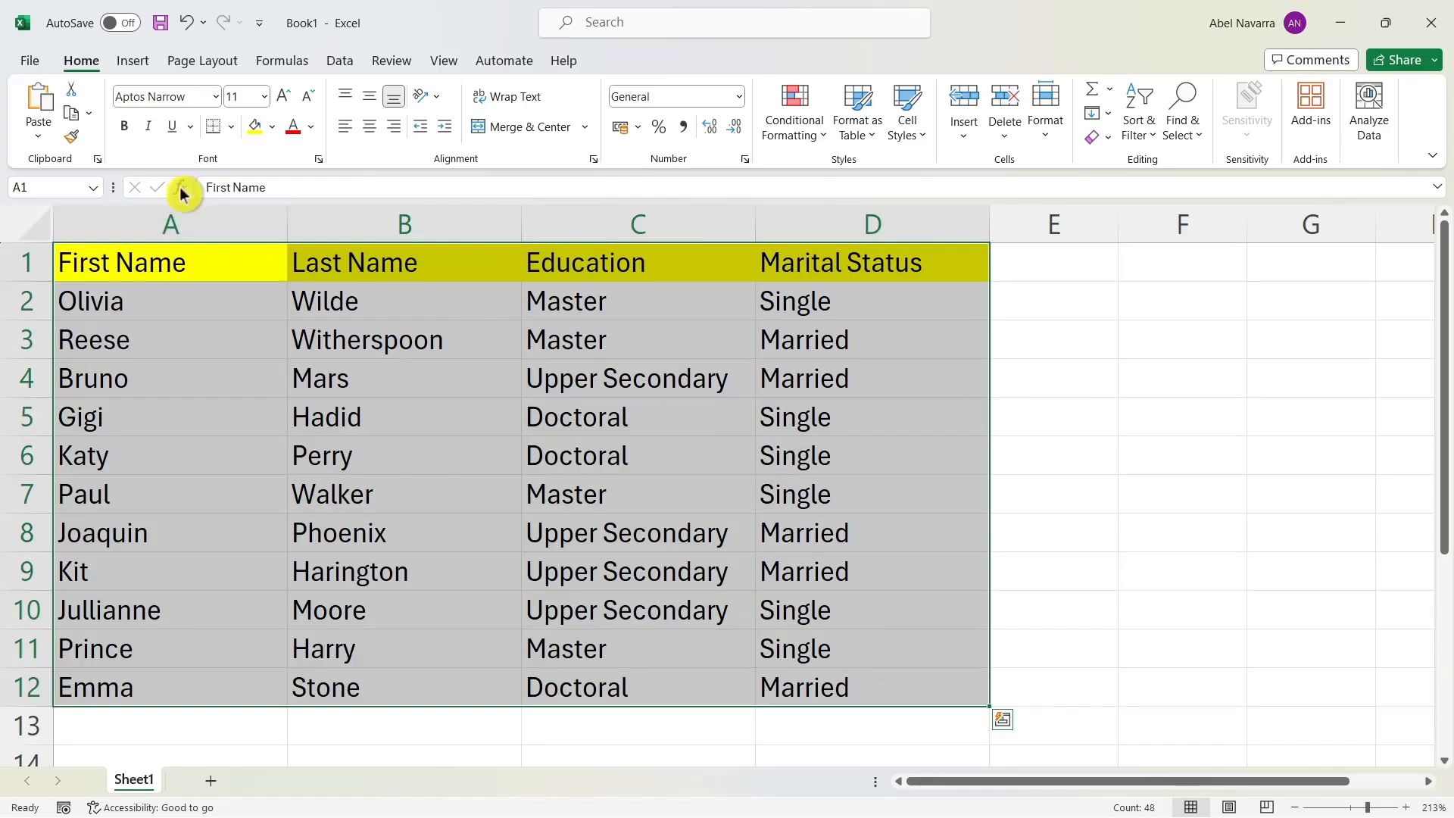
Preview the three recommended PivotTable layouts for the selected data and close them without inserting one
left_click(129, 66)
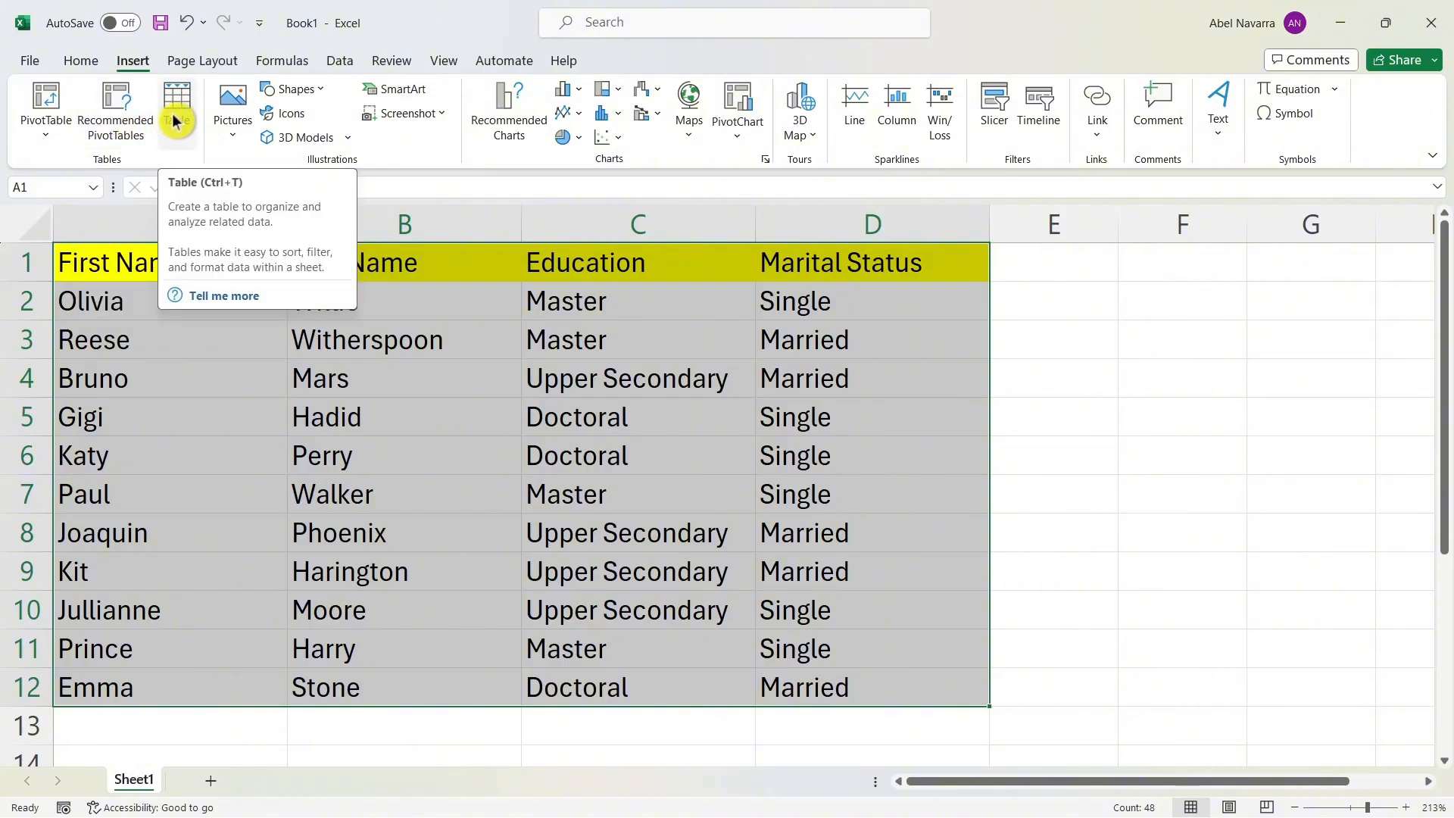
left_click(98, 129)
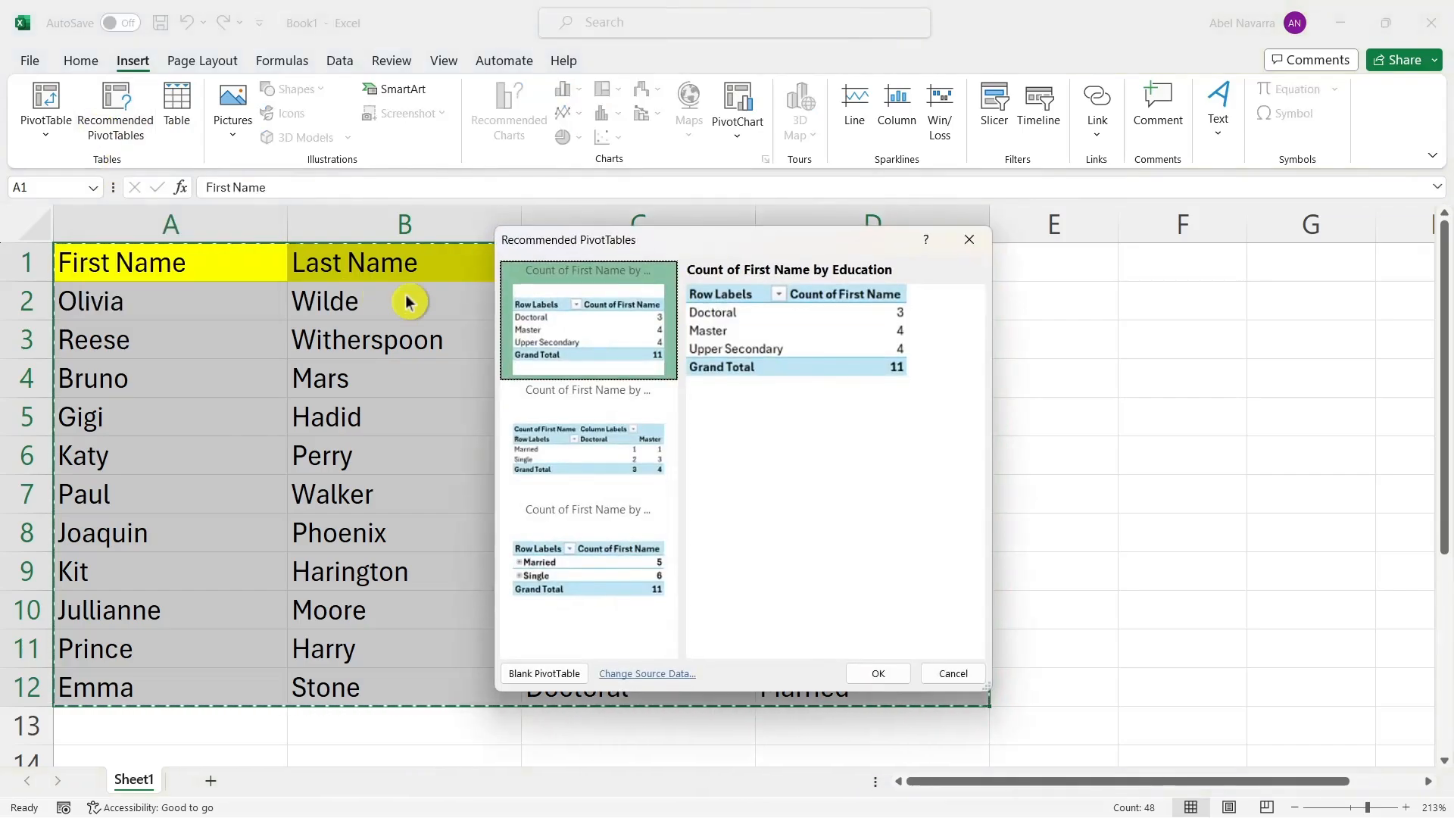
left_click(601, 432)
left_click(579, 594)
left_click(588, 308)
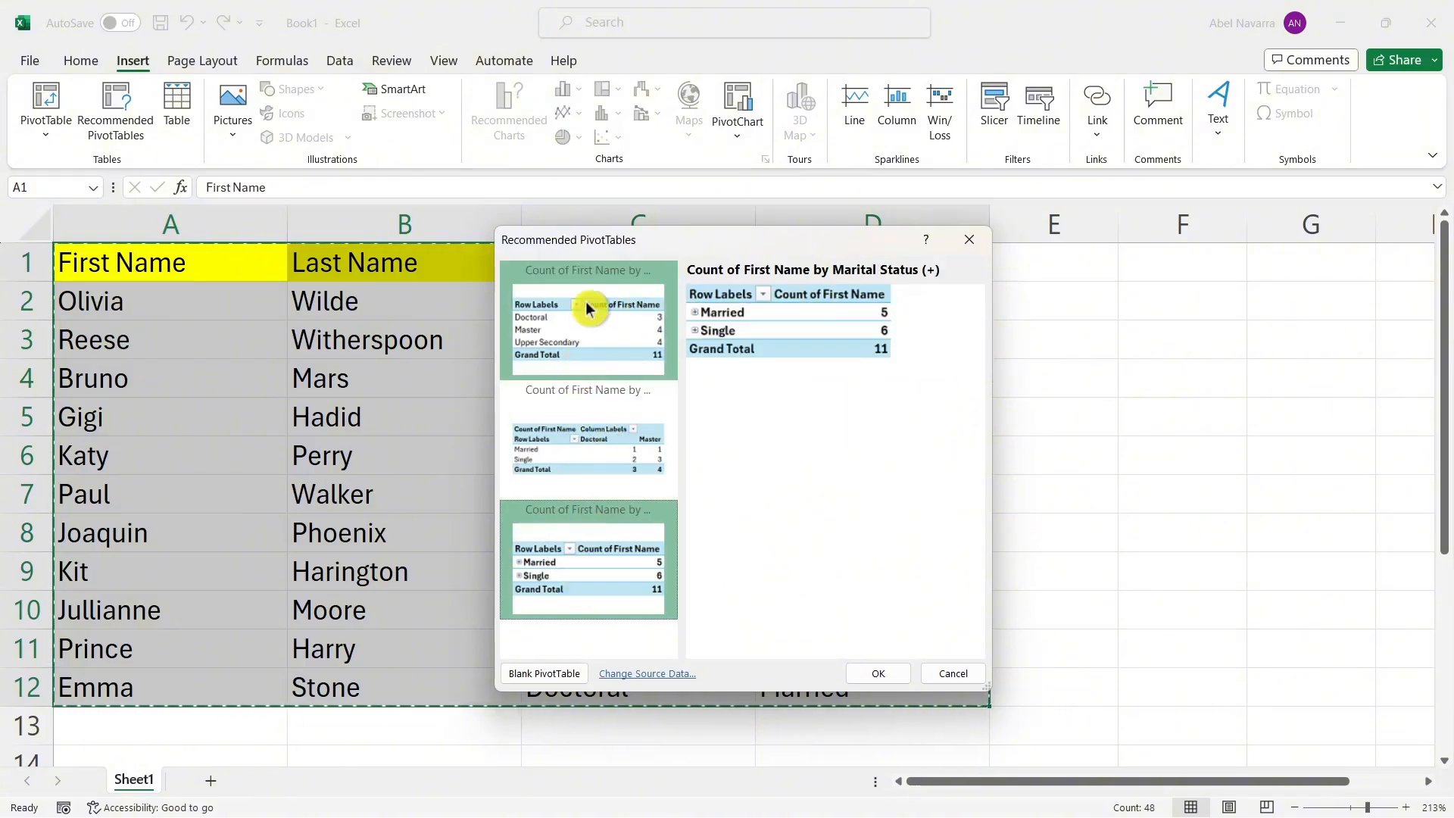
left_click(598, 424)
left_click(581, 587)
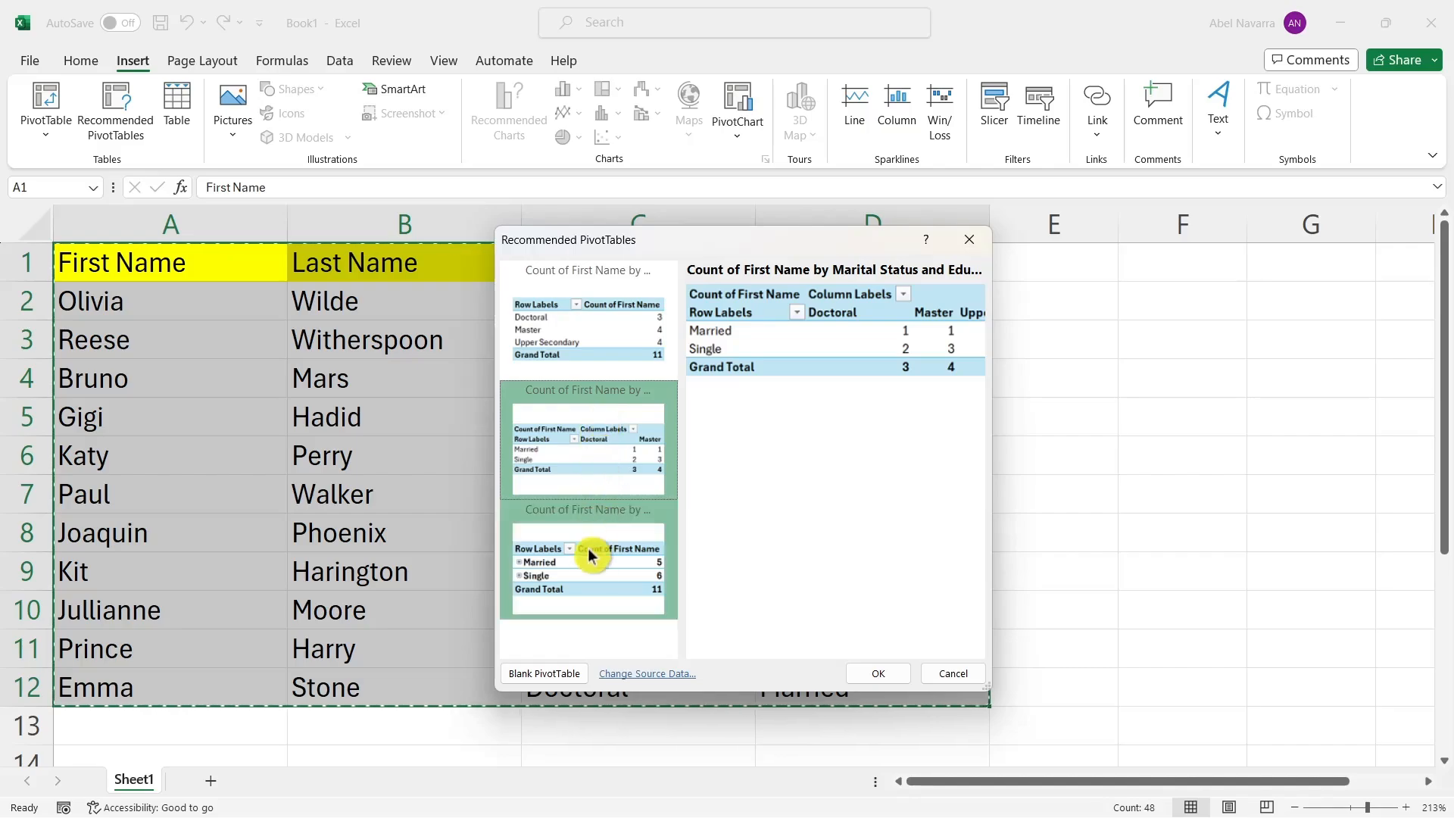
left_click(970, 239)
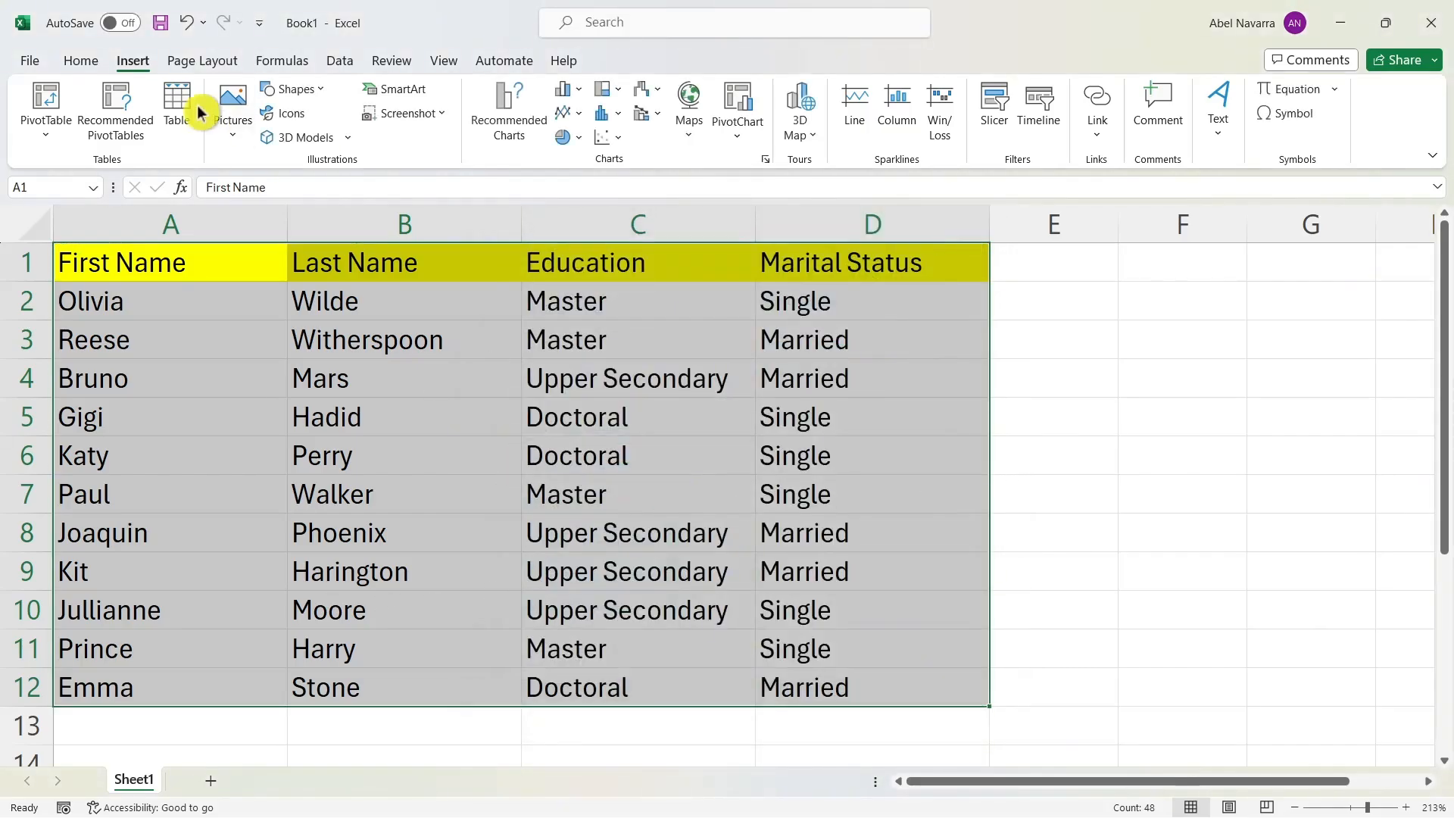
Create a PivotTable from the range Sheet1!$A$1:$D$12 on a new worksheet
left_click(42, 138)
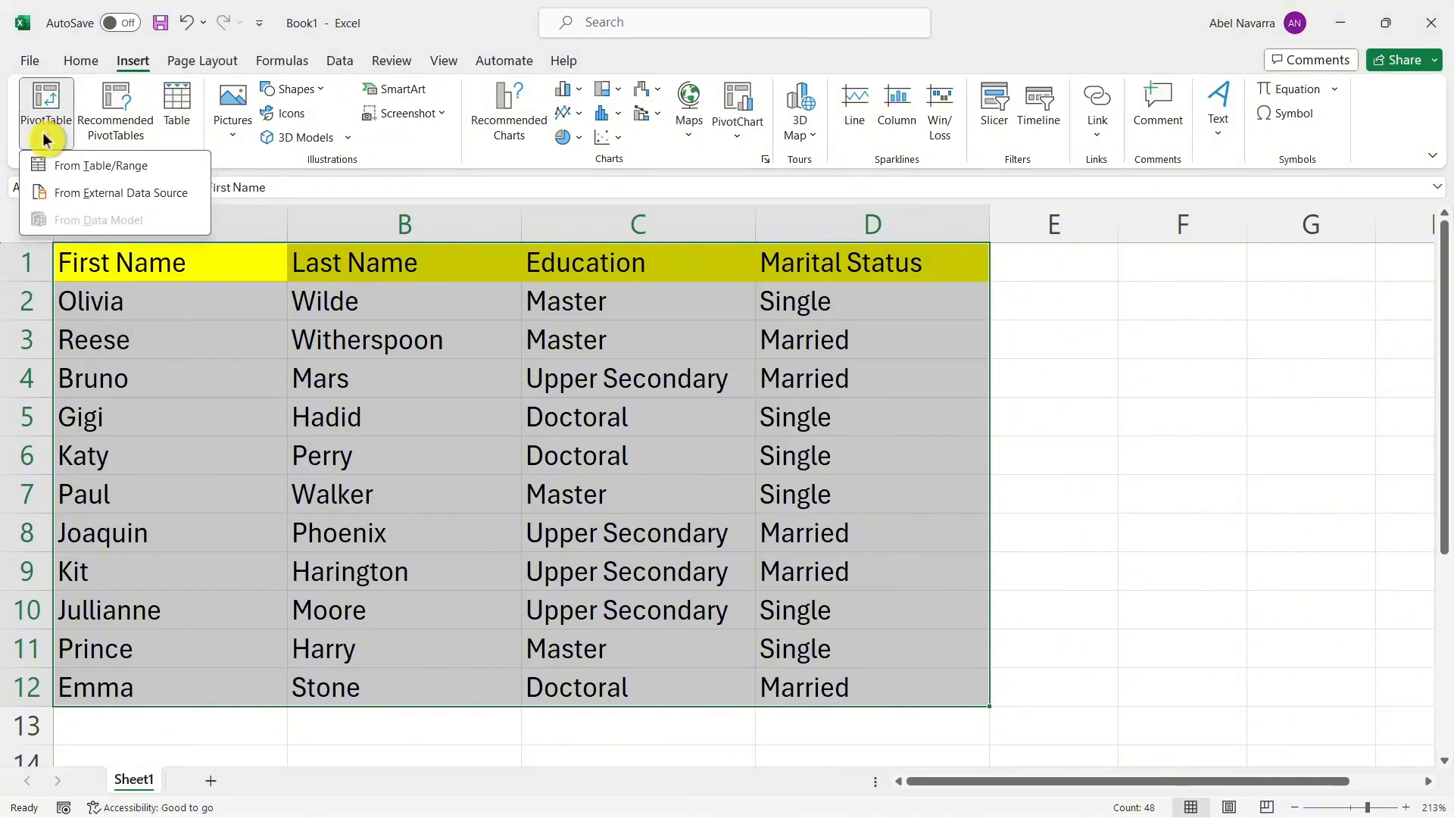
left_click(165, 170)
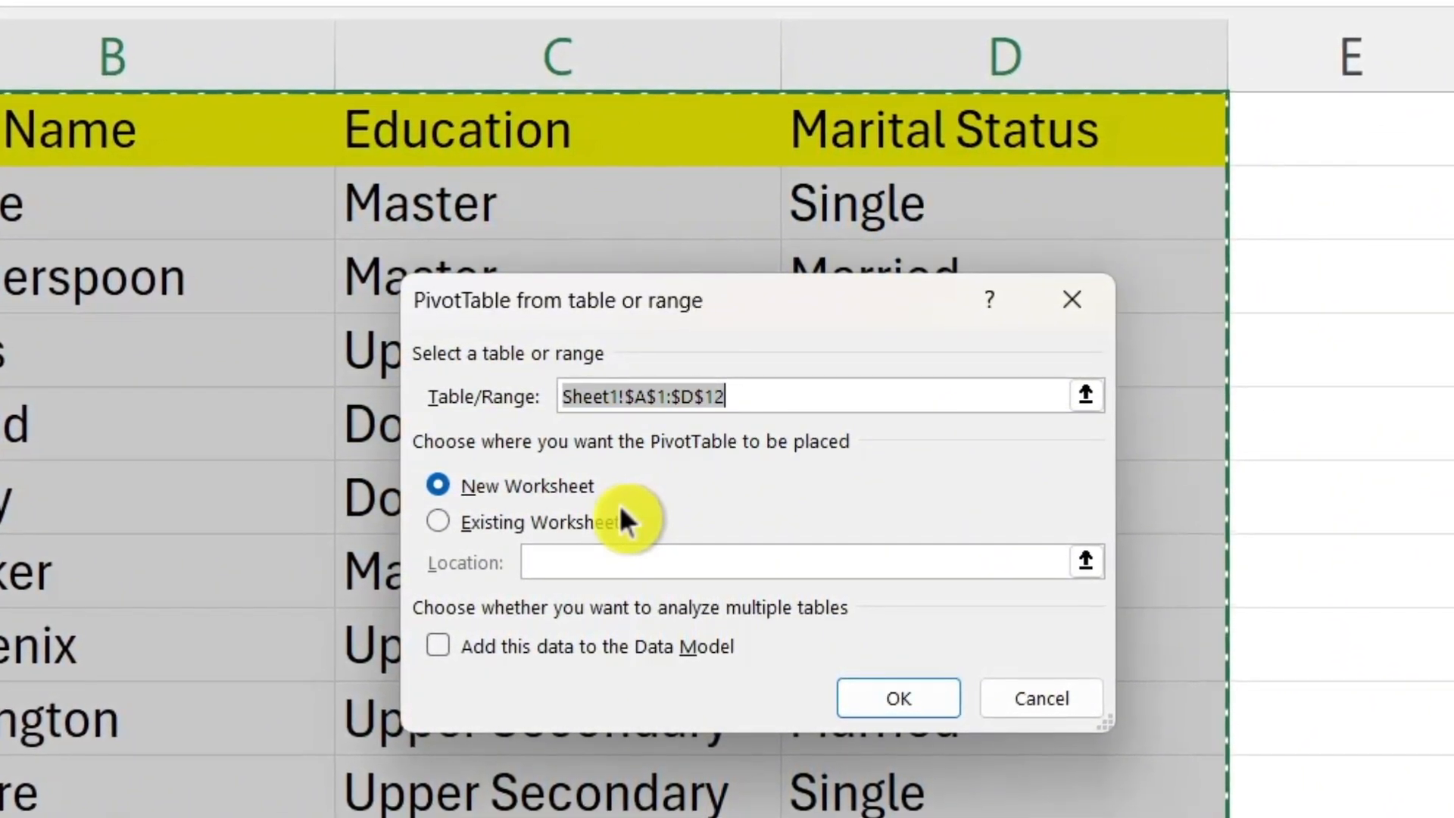
left_click(922, 704)
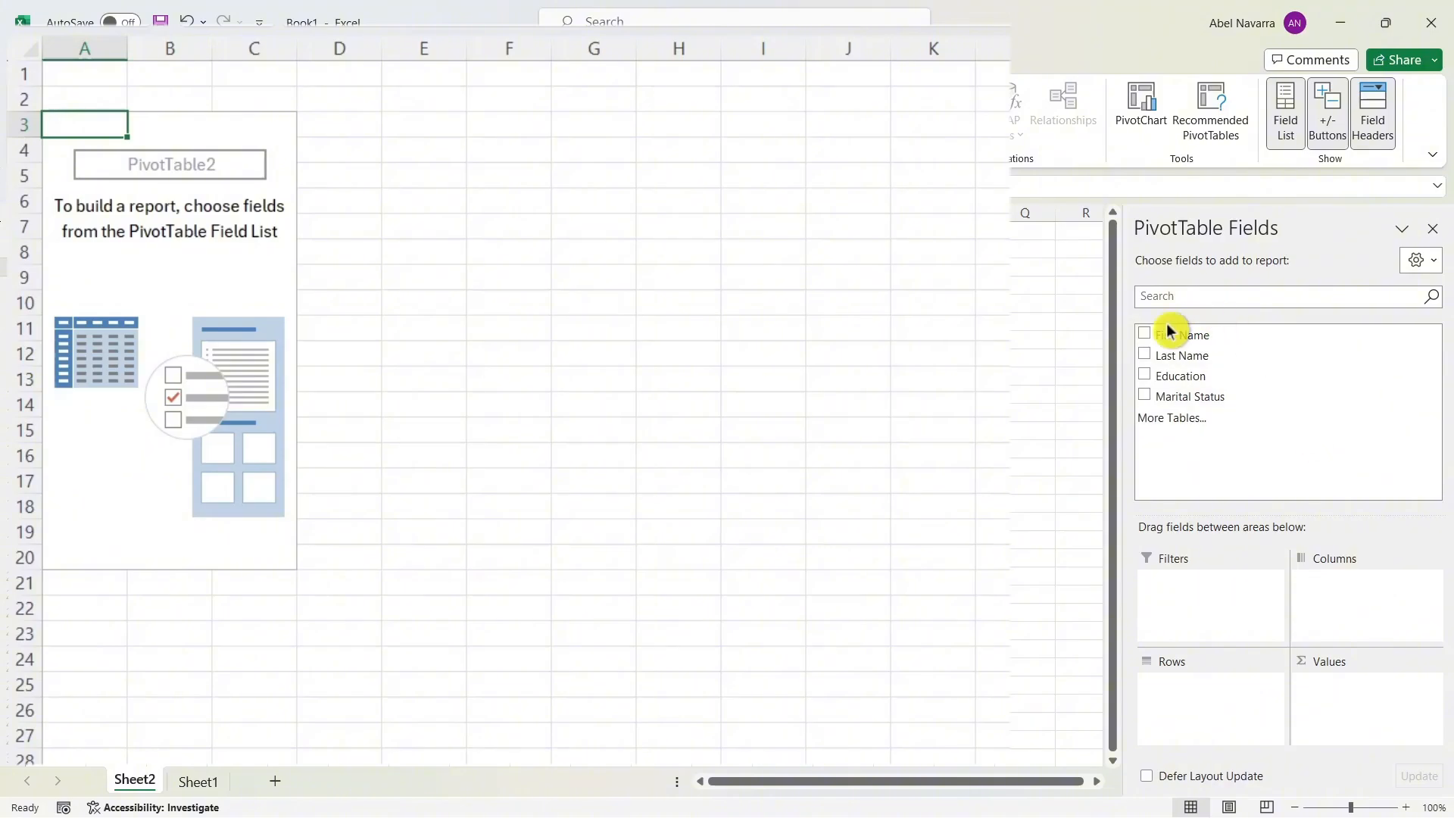
Add the First Name, Last Name, Education and Marital Status fields to the PivotTable as rows
left_click(1144, 334)
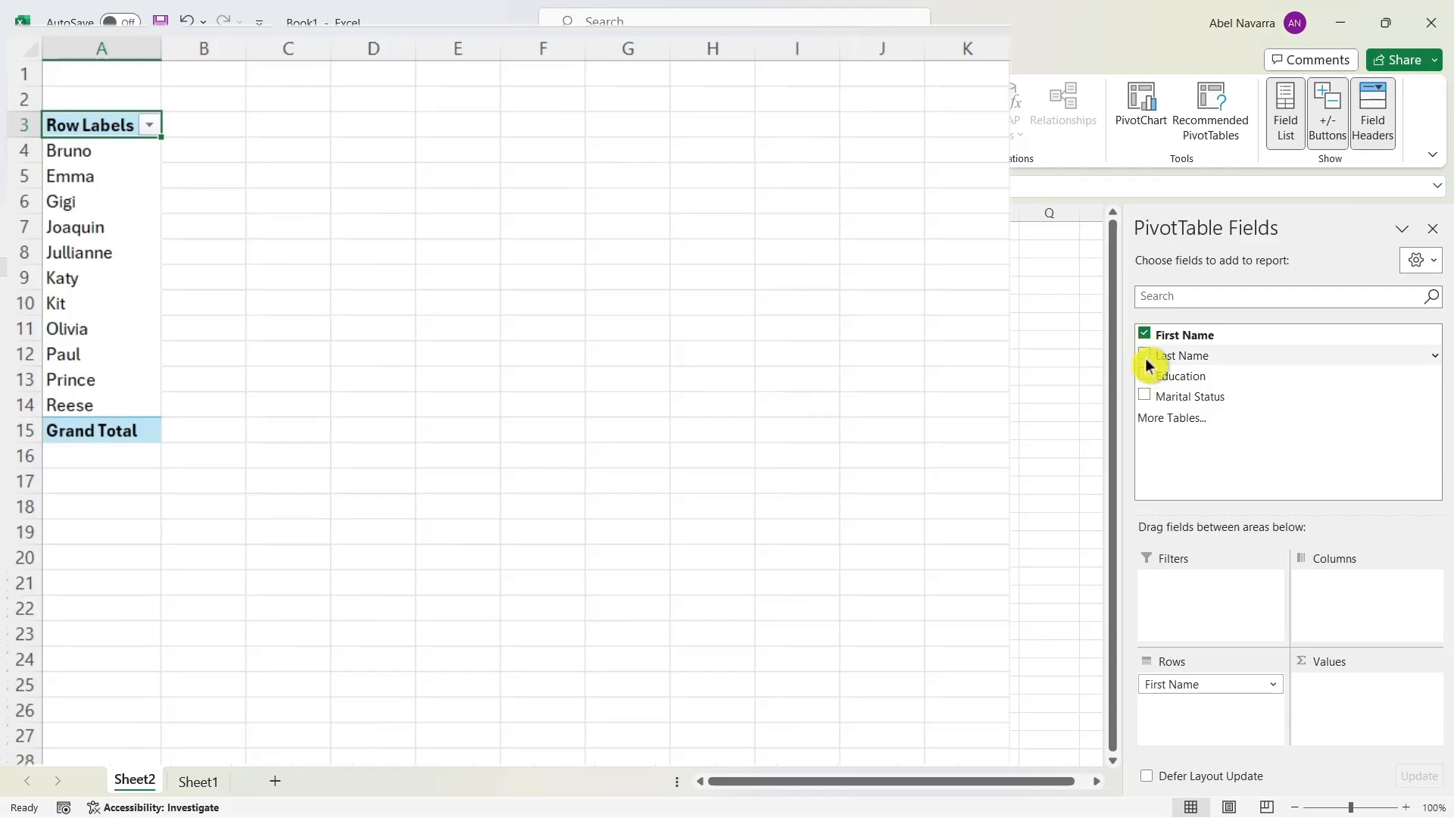
left_click(1144, 356)
left_click(1145, 376)
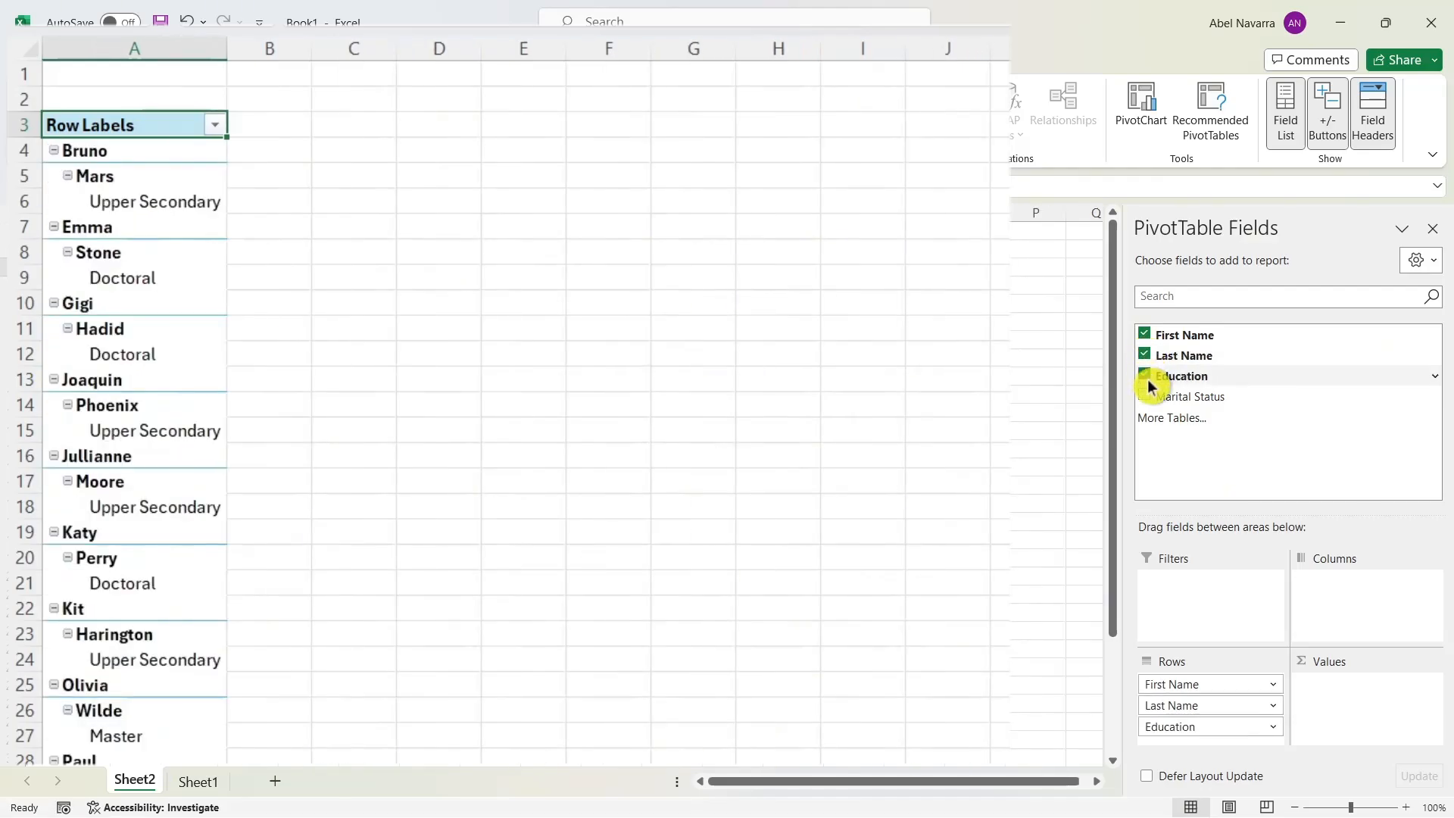
left_click(1144, 397)
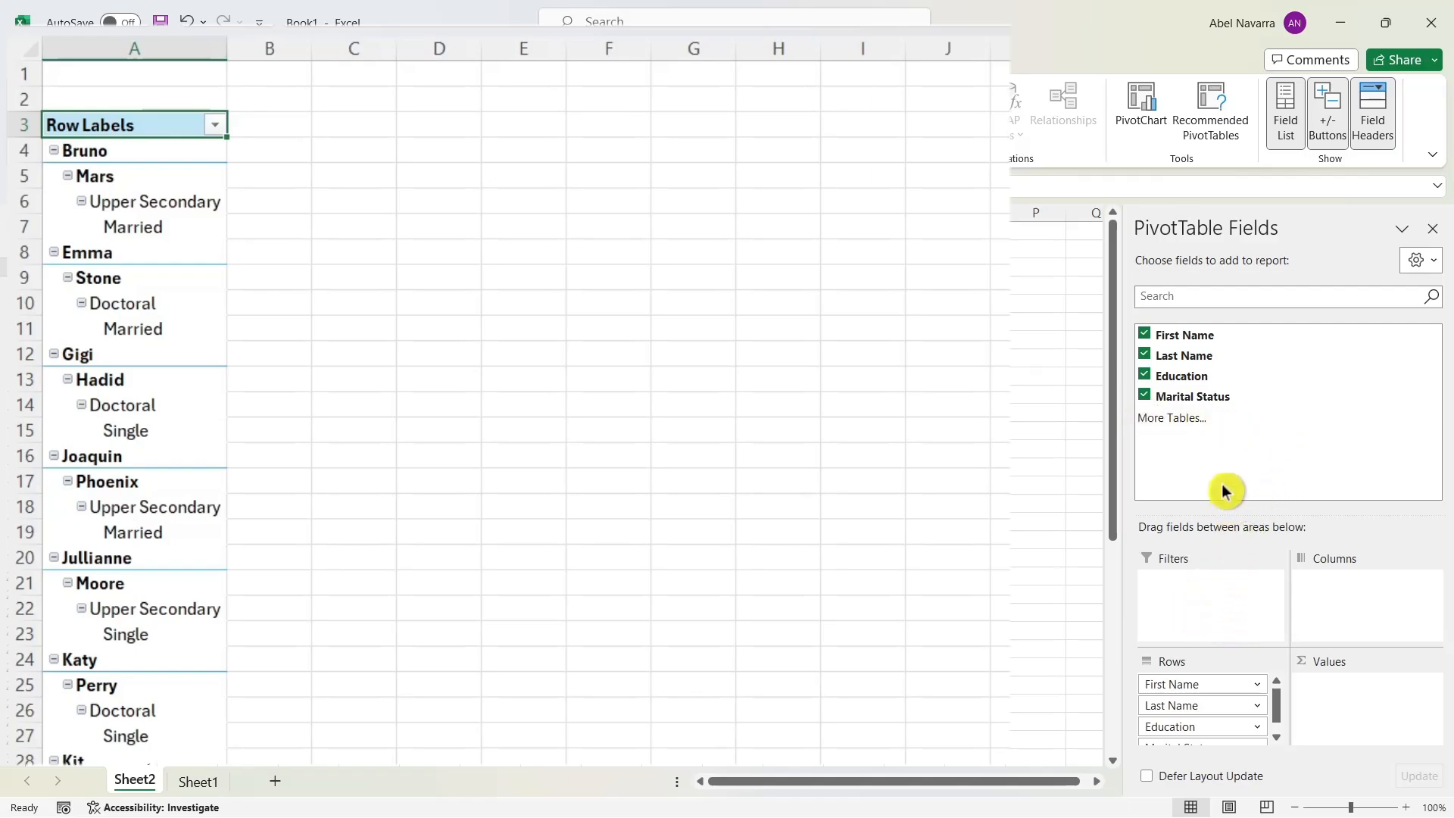
Rearrange the PivotTable with Education as the filter, Marital Status as columns and First Name left out
left_click_drag(1186, 335, 1201, 588)
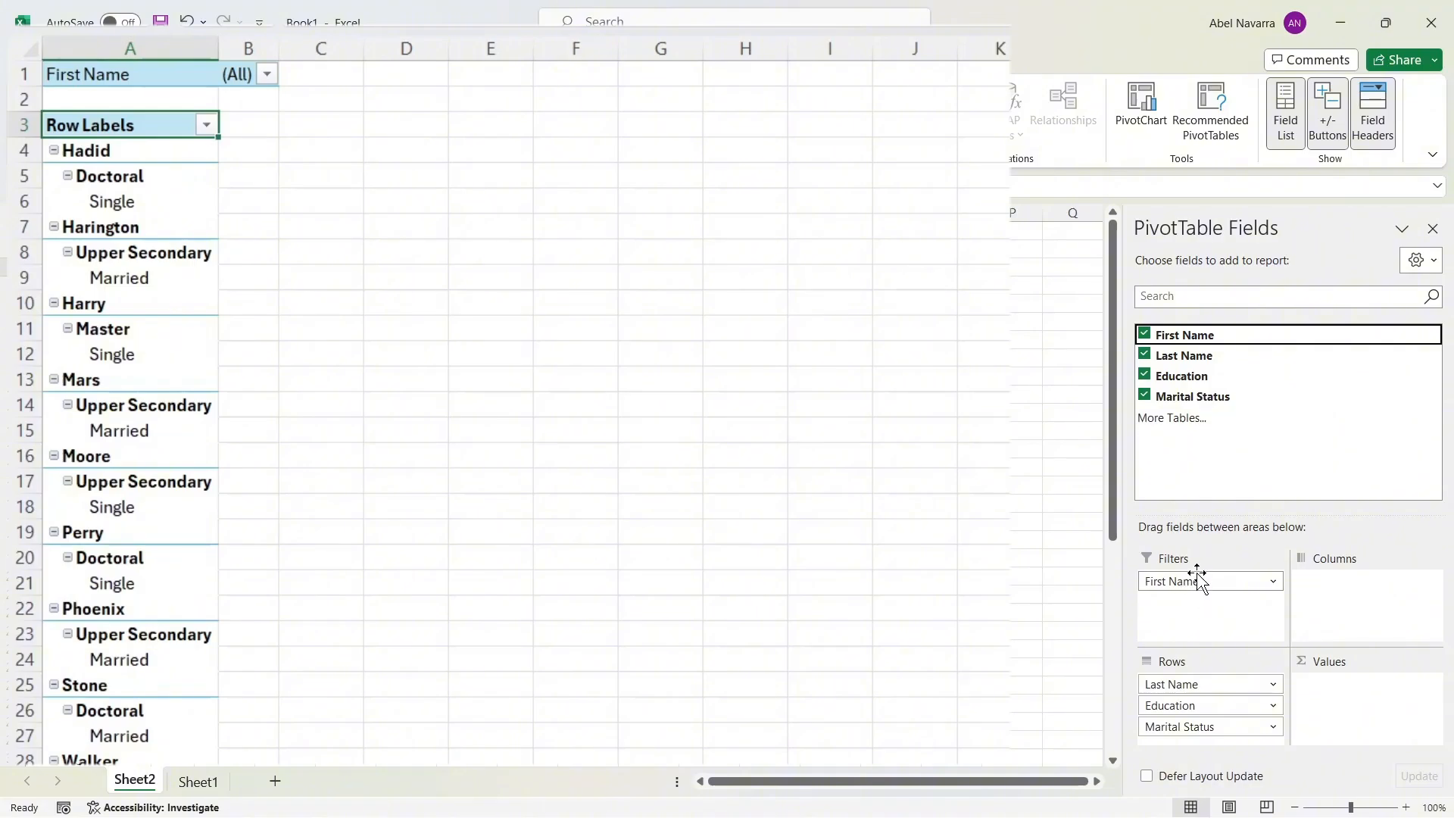
left_click(1199, 576)
mouse_move(1198, 583)
left_mouse_down()
mouse_move(1201, 339)
mouse_move(1195, 591)
mouse_move(1210, 604)
mouse_move(1192, 584)
left_mouse_up()
left_click_drag(1209, 397, 1334, 581)
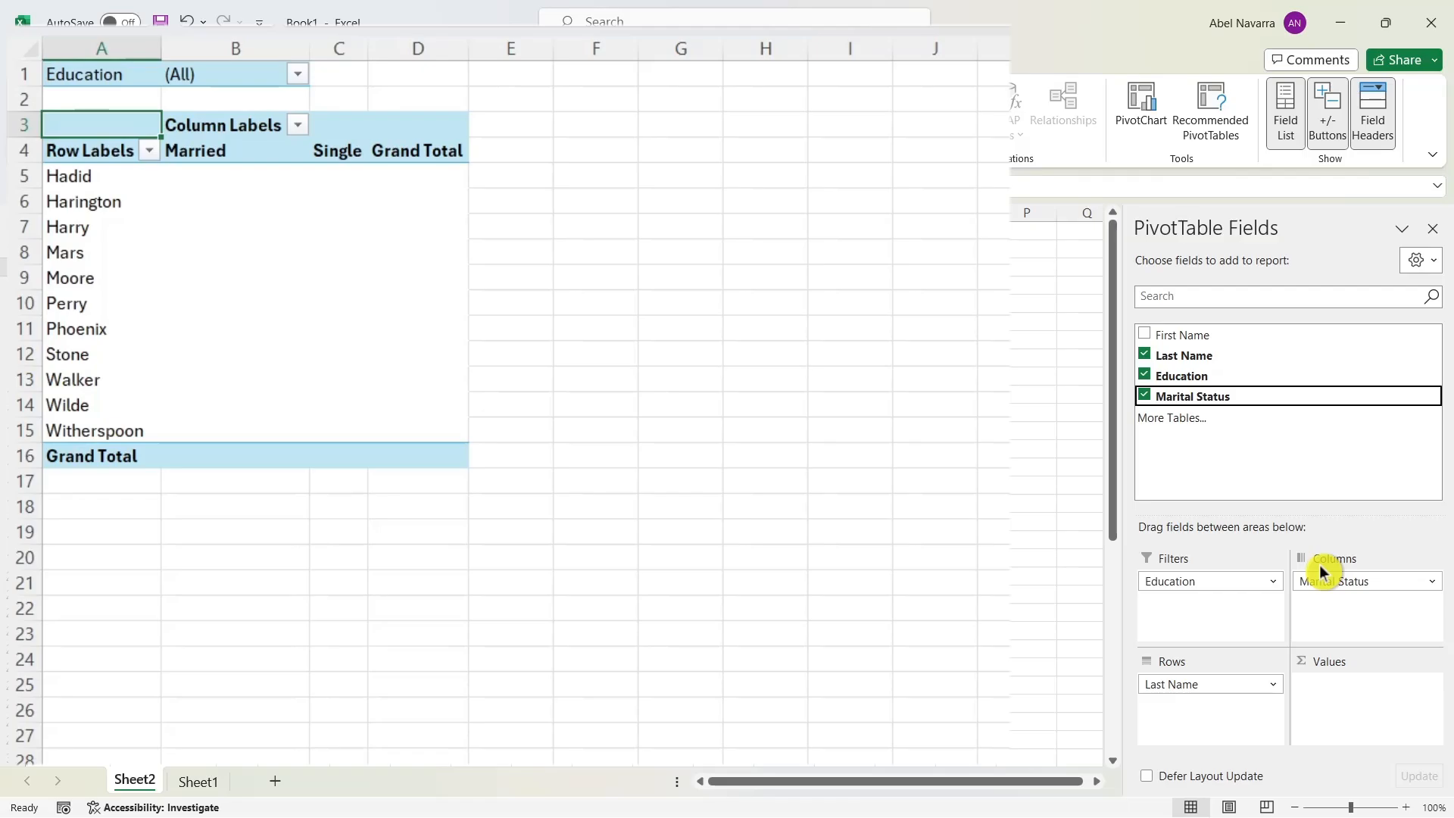
Add First Name back to the PivotTable rows and move Education from the filters to the rows
left_click(1144, 335)
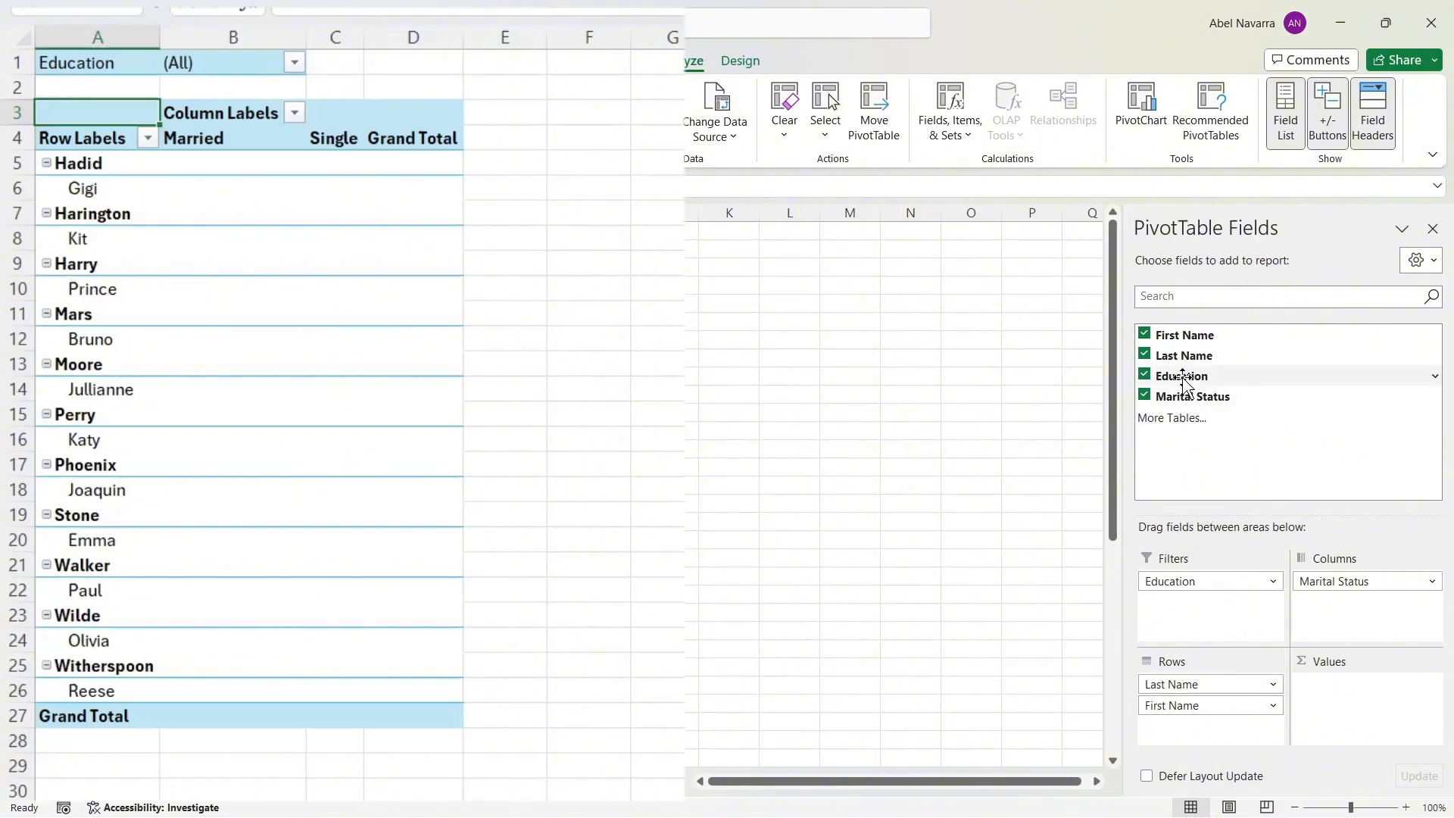
mouse_move(1186, 382)
left_mouse_down()
mouse_move(1201, 384)
mouse_move(1201, 734)
left_mouse_up()
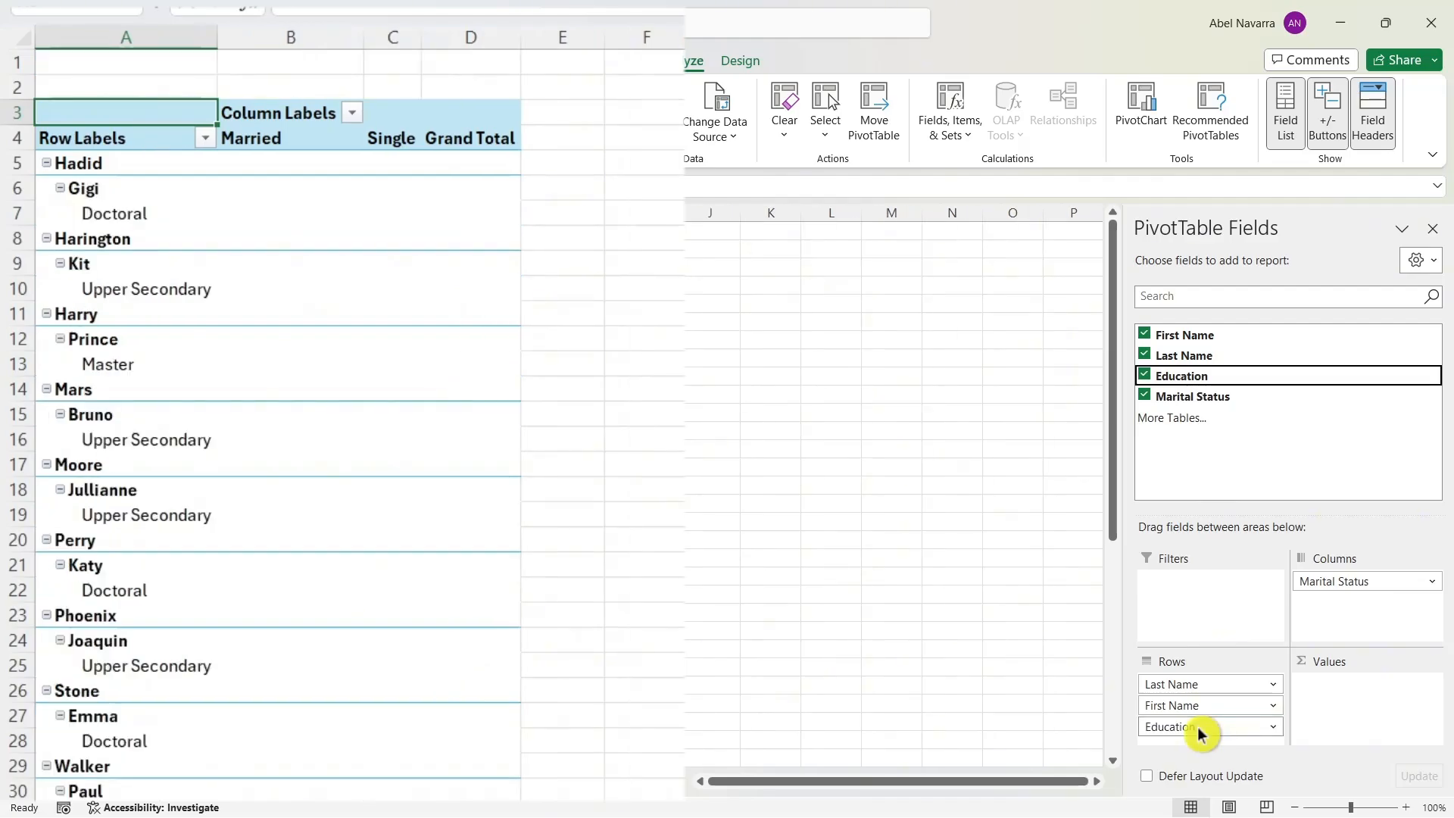
Remove the Last Name and First Name fields from the PivotTable rows
left_click(1216, 684)
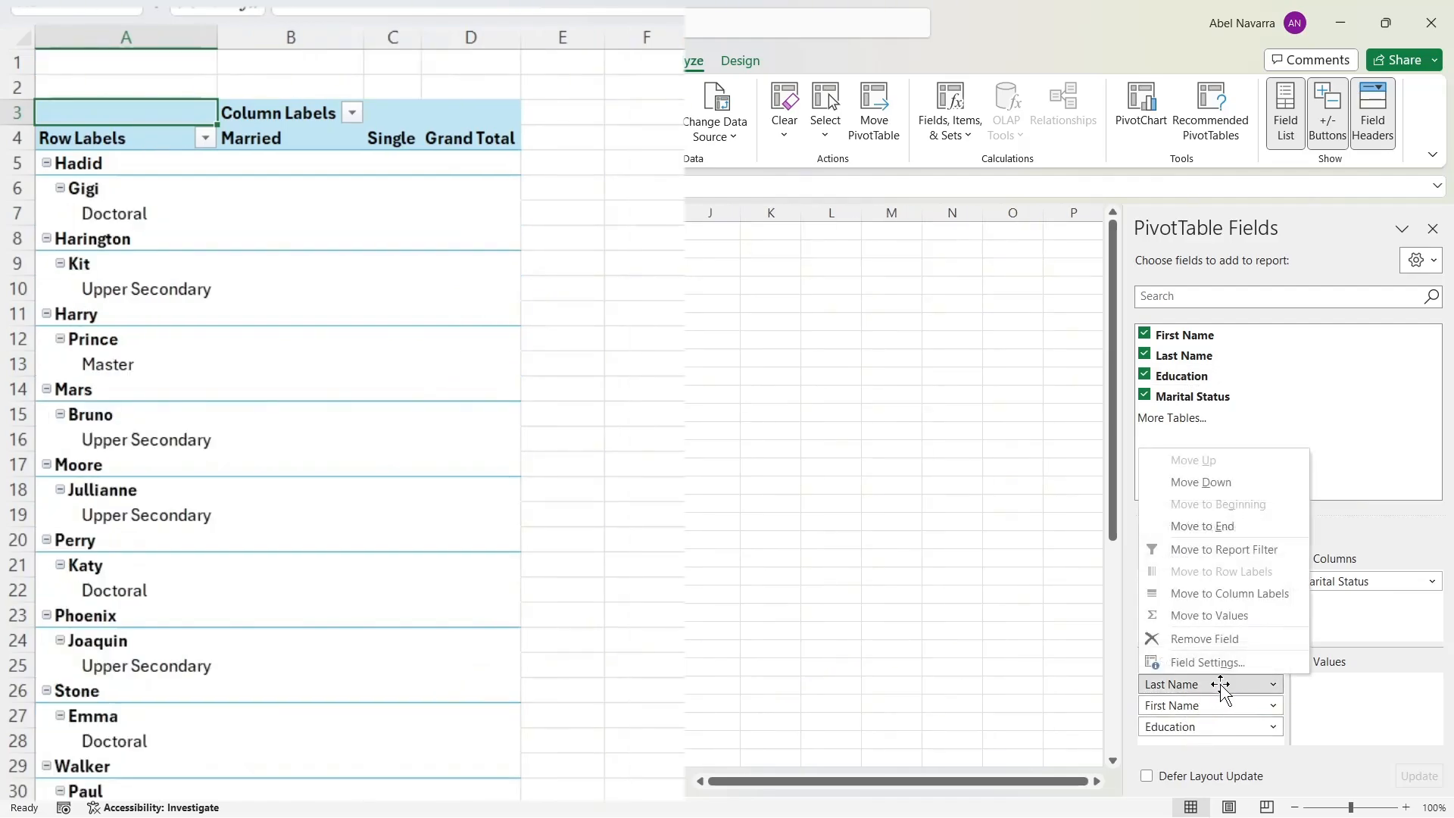
left_click(1218, 684)
mouse_move(1219, 685)
left_mouse_down()
mouse_move(1264, 500)
mouse_move(1221, 436)
mouse_move(1194, 690)
left_mouse_up()
left_click(1197, 686)
left_click(1203, 640)
left_click(1201, 684)
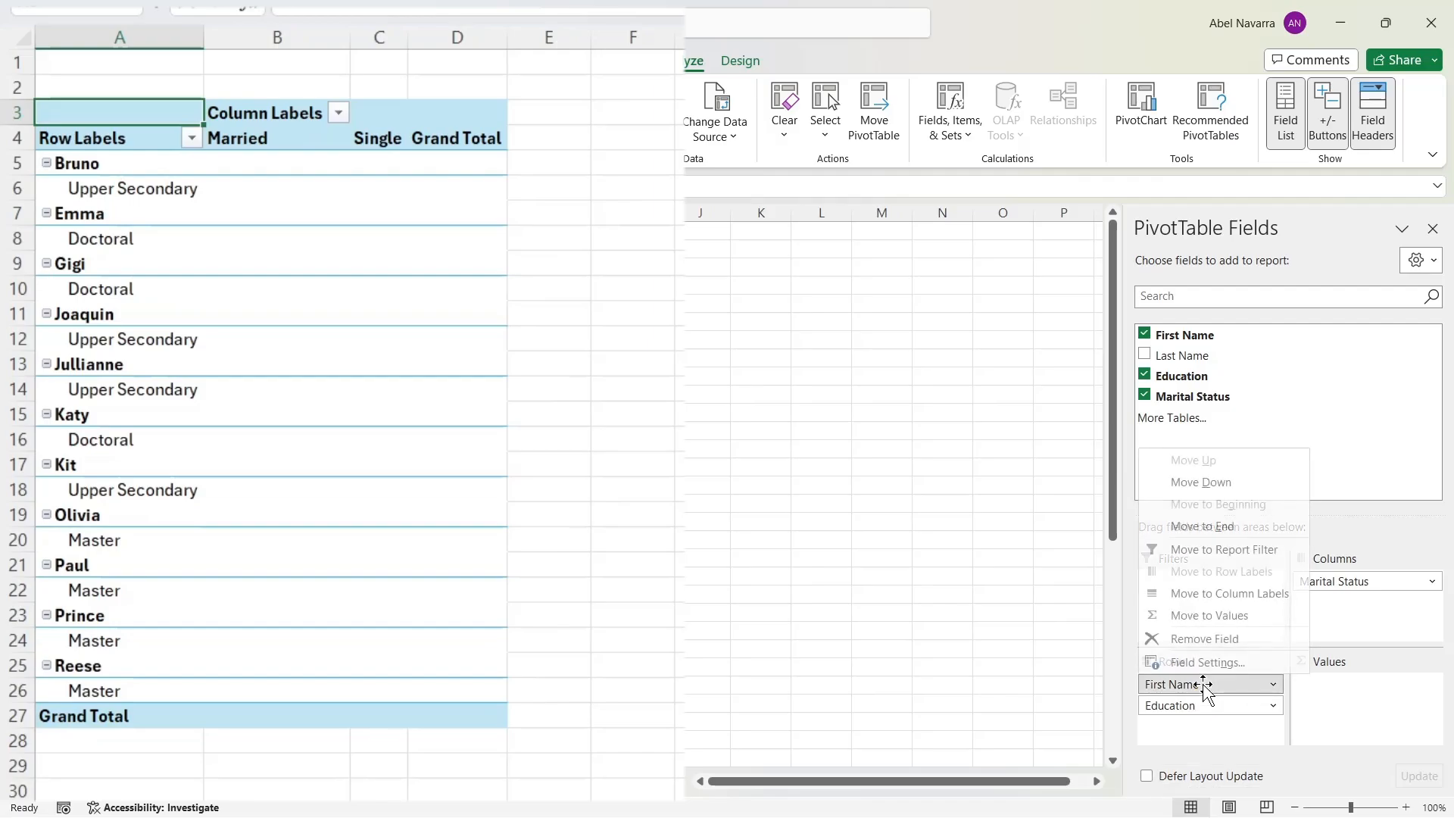
left_click(1202, 640)
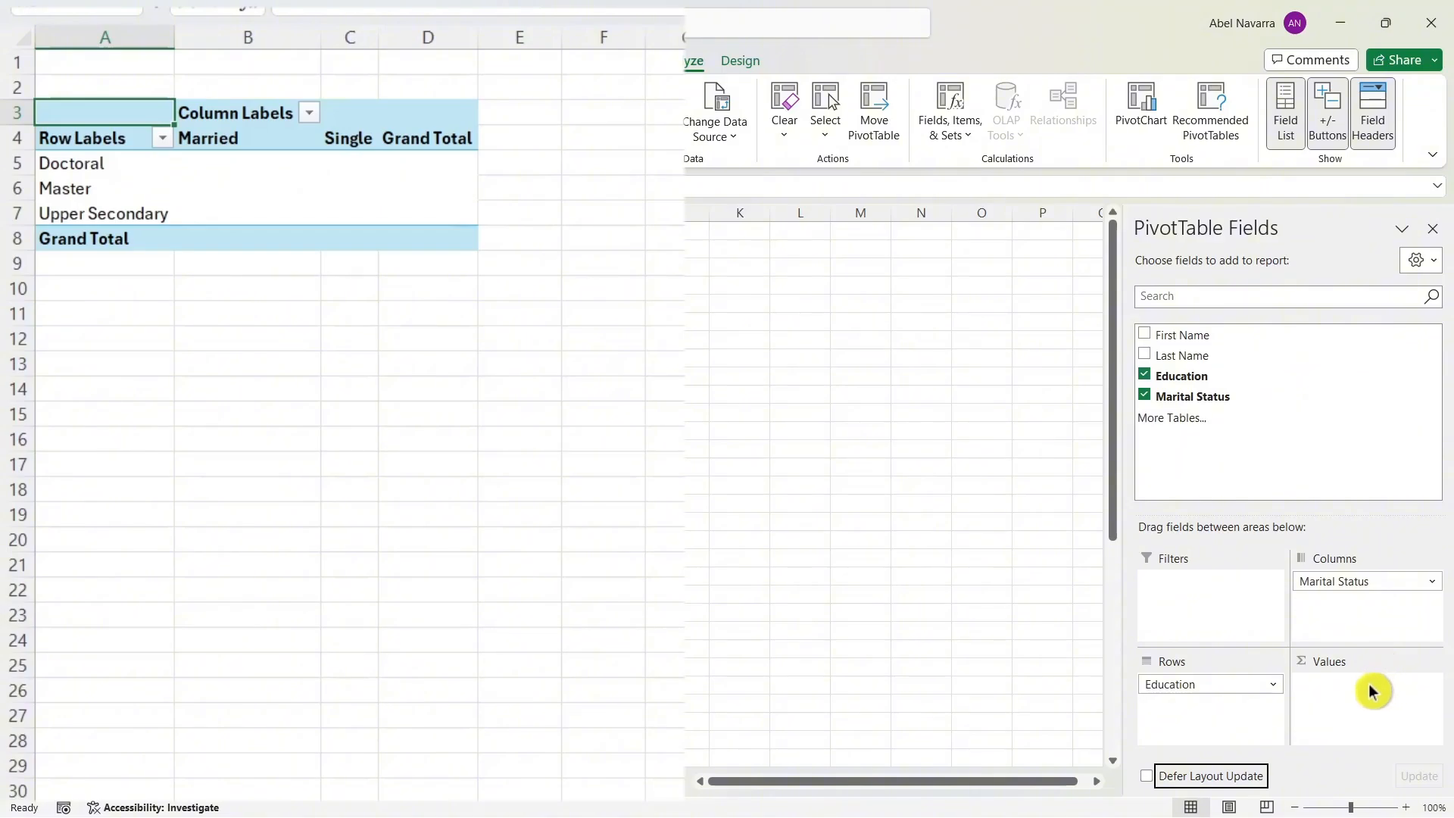
Add First Name to the PivotTable values as a count, keeping Last Name out of the report
left_click(1146, 334)
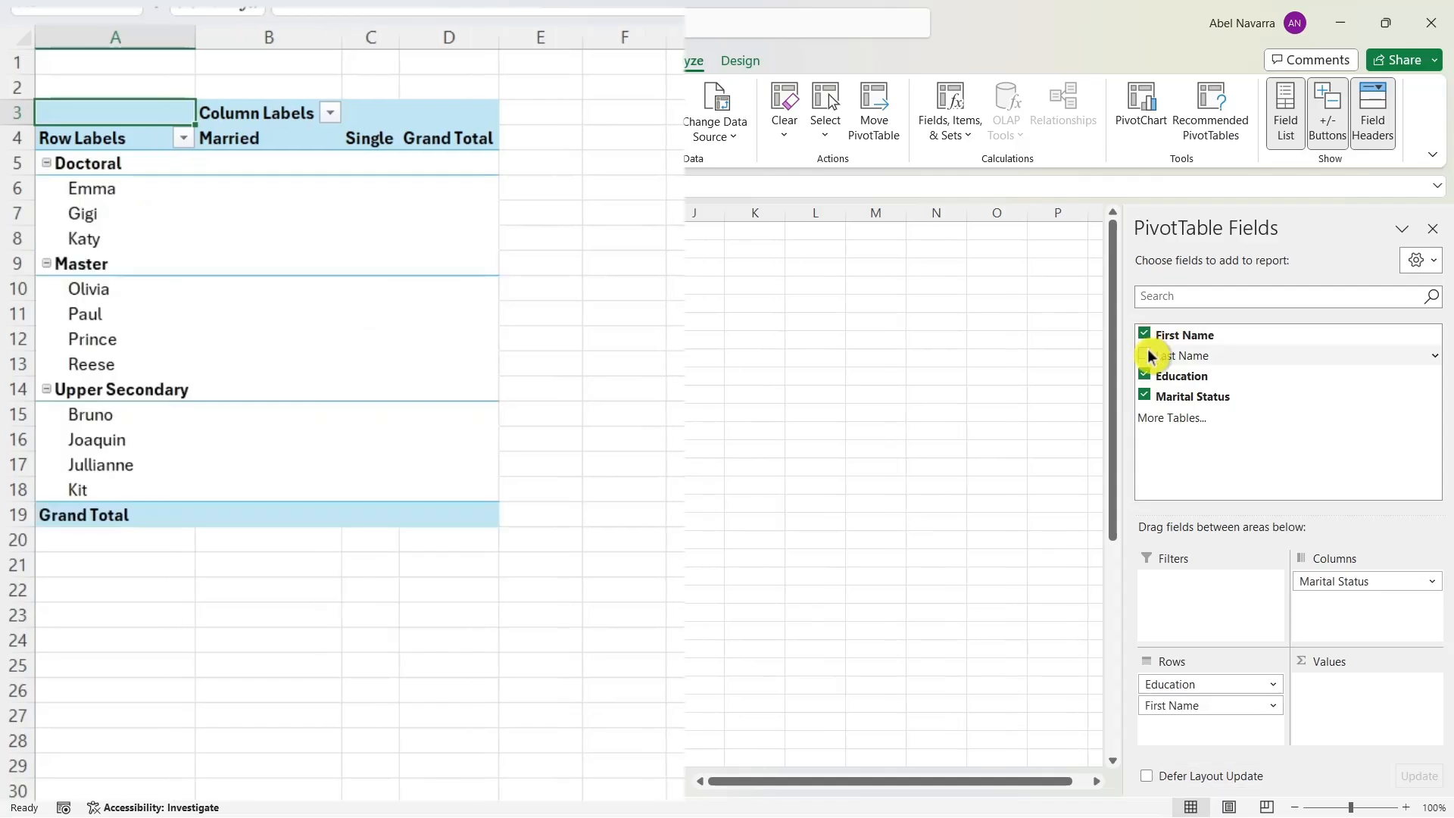
left_click(1146, 355)
left_click(1149, 356)
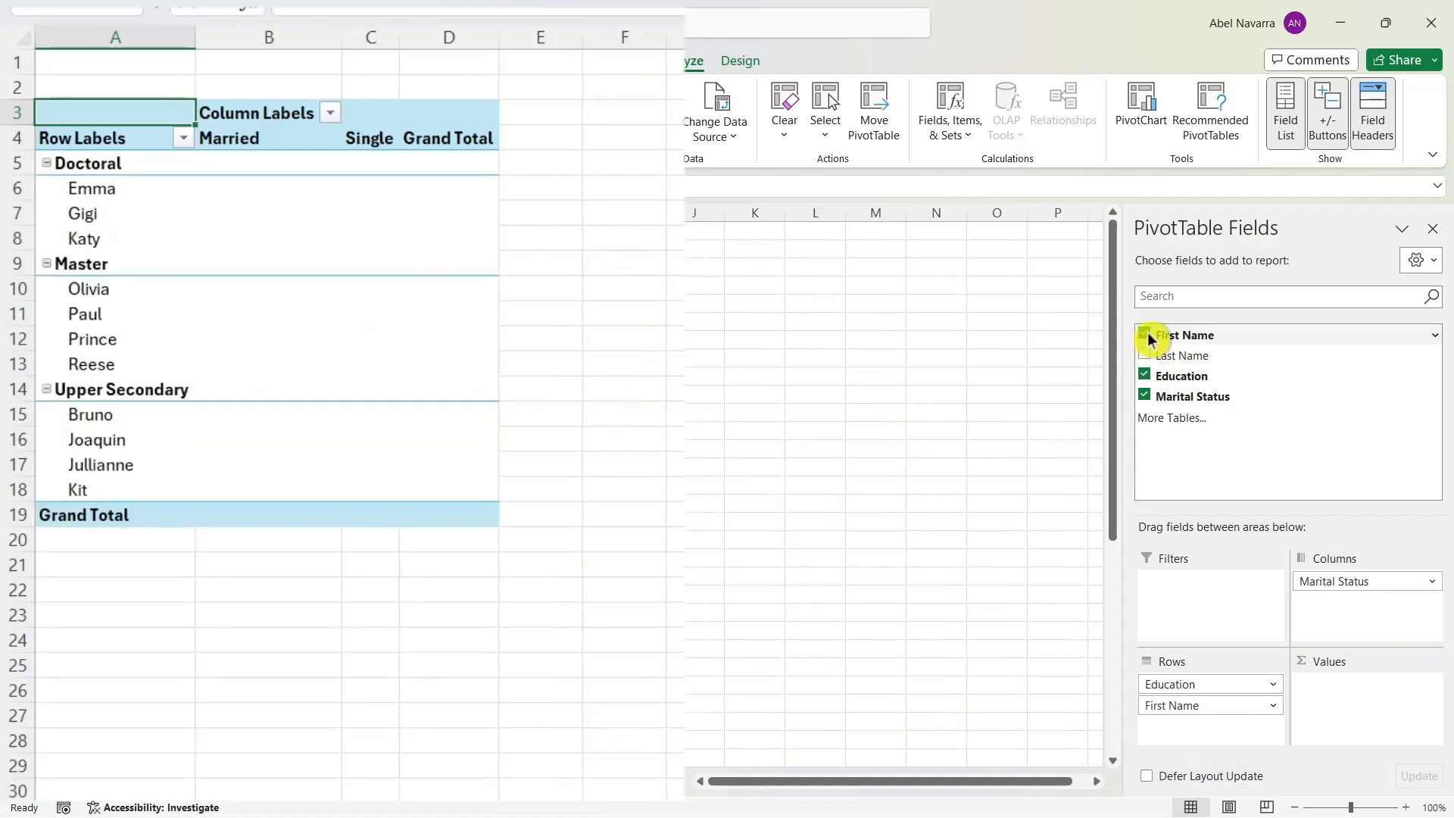
left_click(1177, 335)
left_click_drag(1177, 335, 1343, 695)
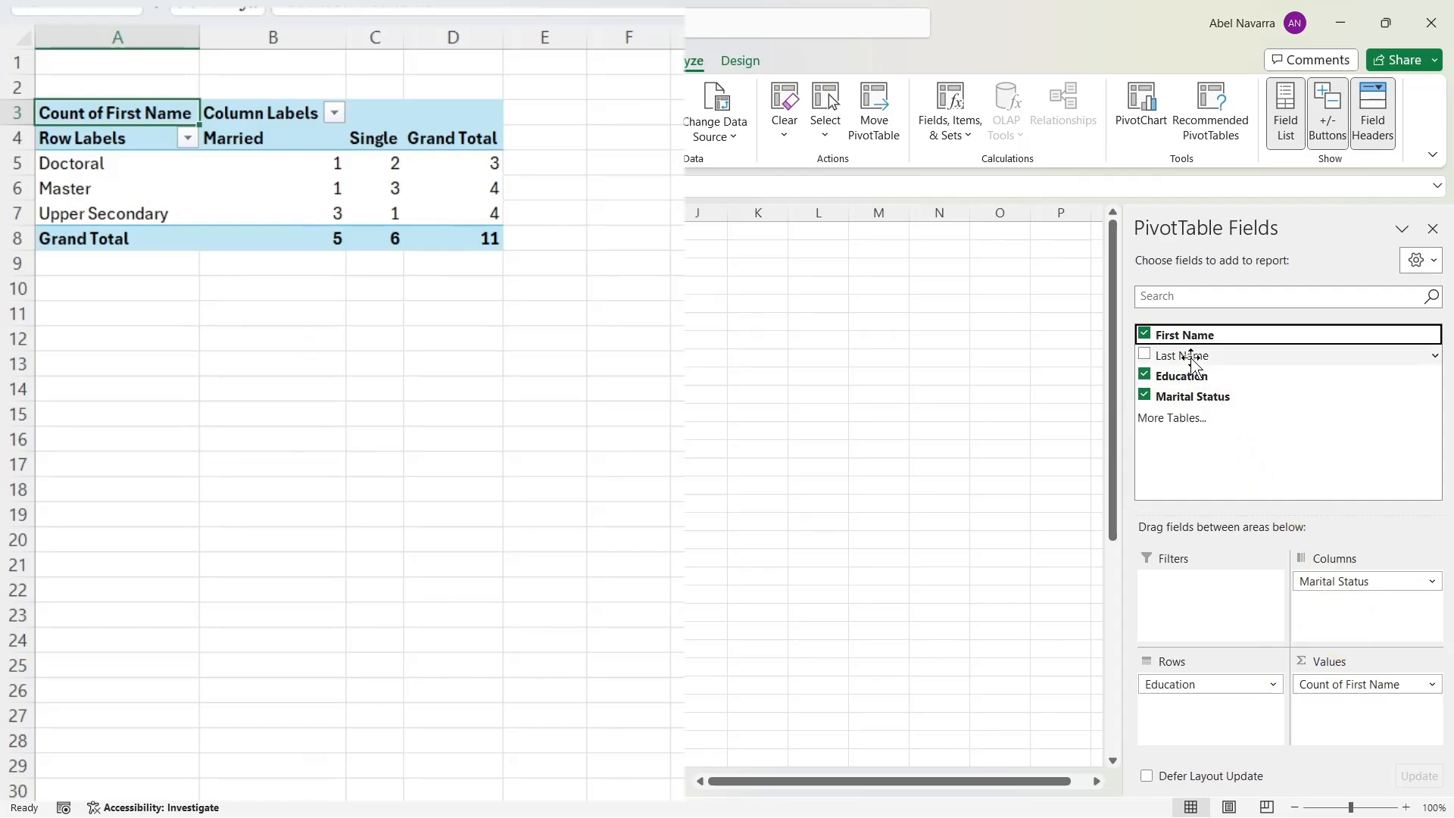
Try Last Name as a second value field in the PivotTable and take it out again
left_click_drag(1191, 359, 1341, 710)
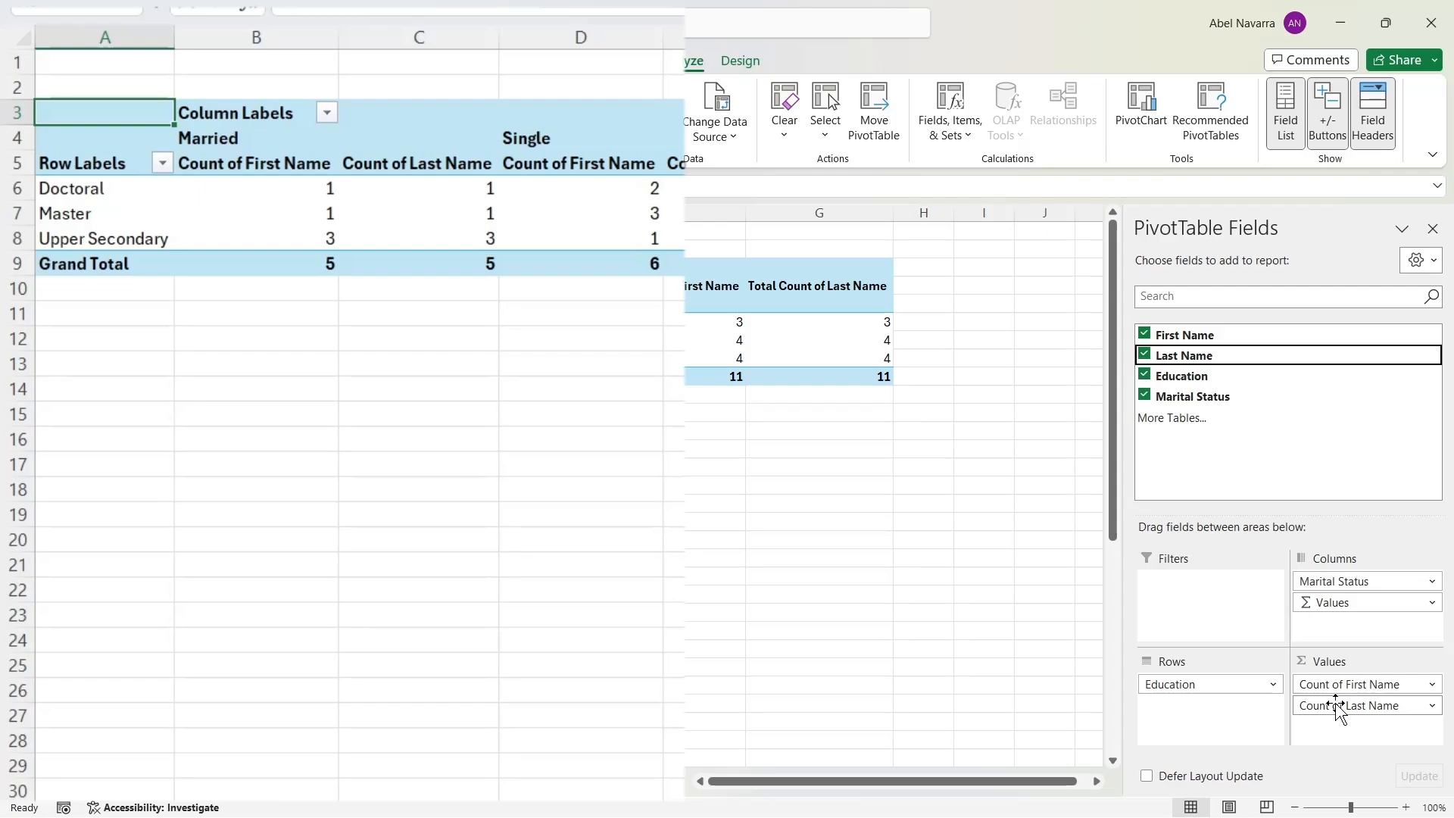
left_click(1147, 357)
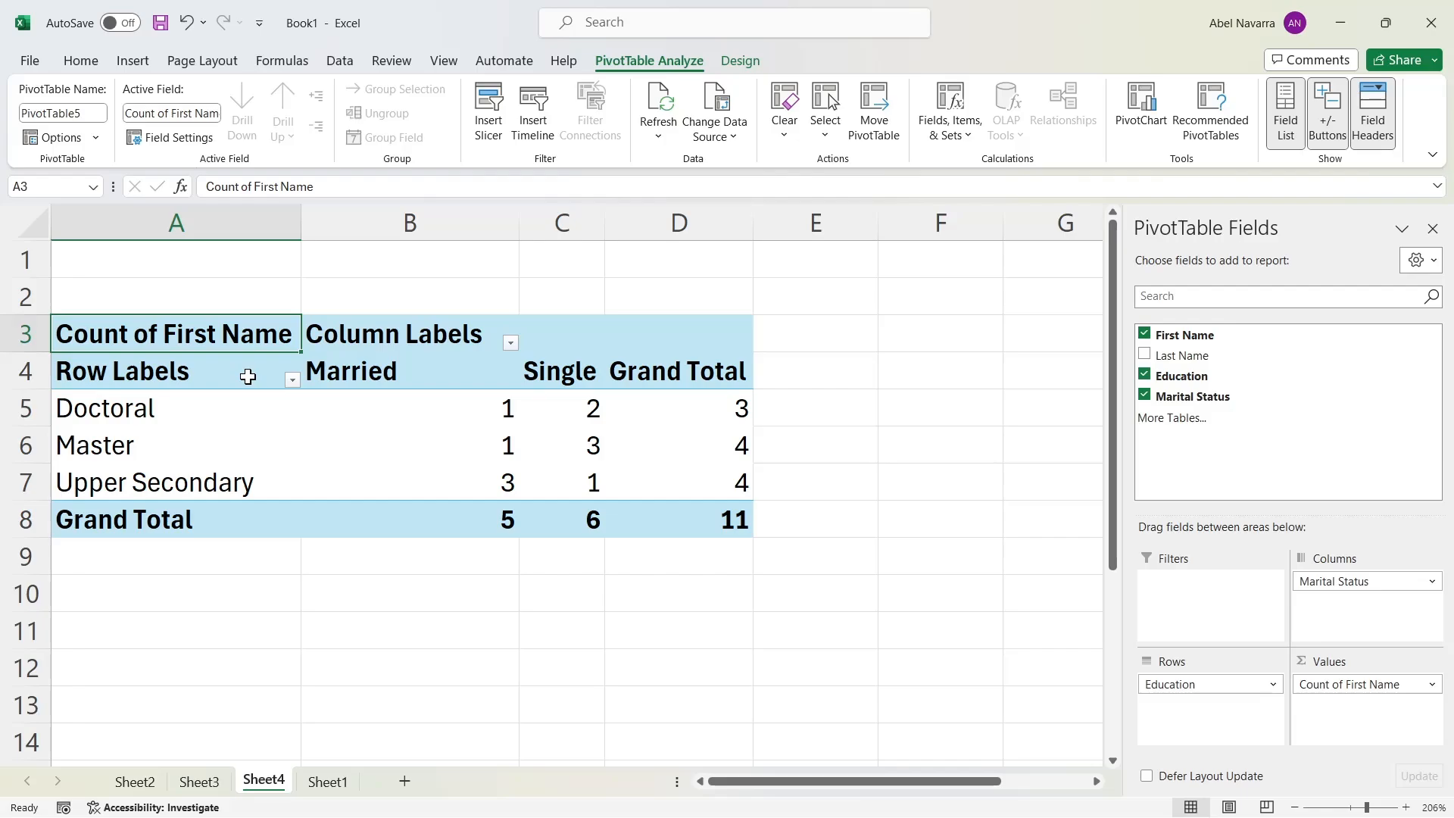
Start inserting a PivotChart based on the PivotTable of first-name counts
left_click(218, 374)
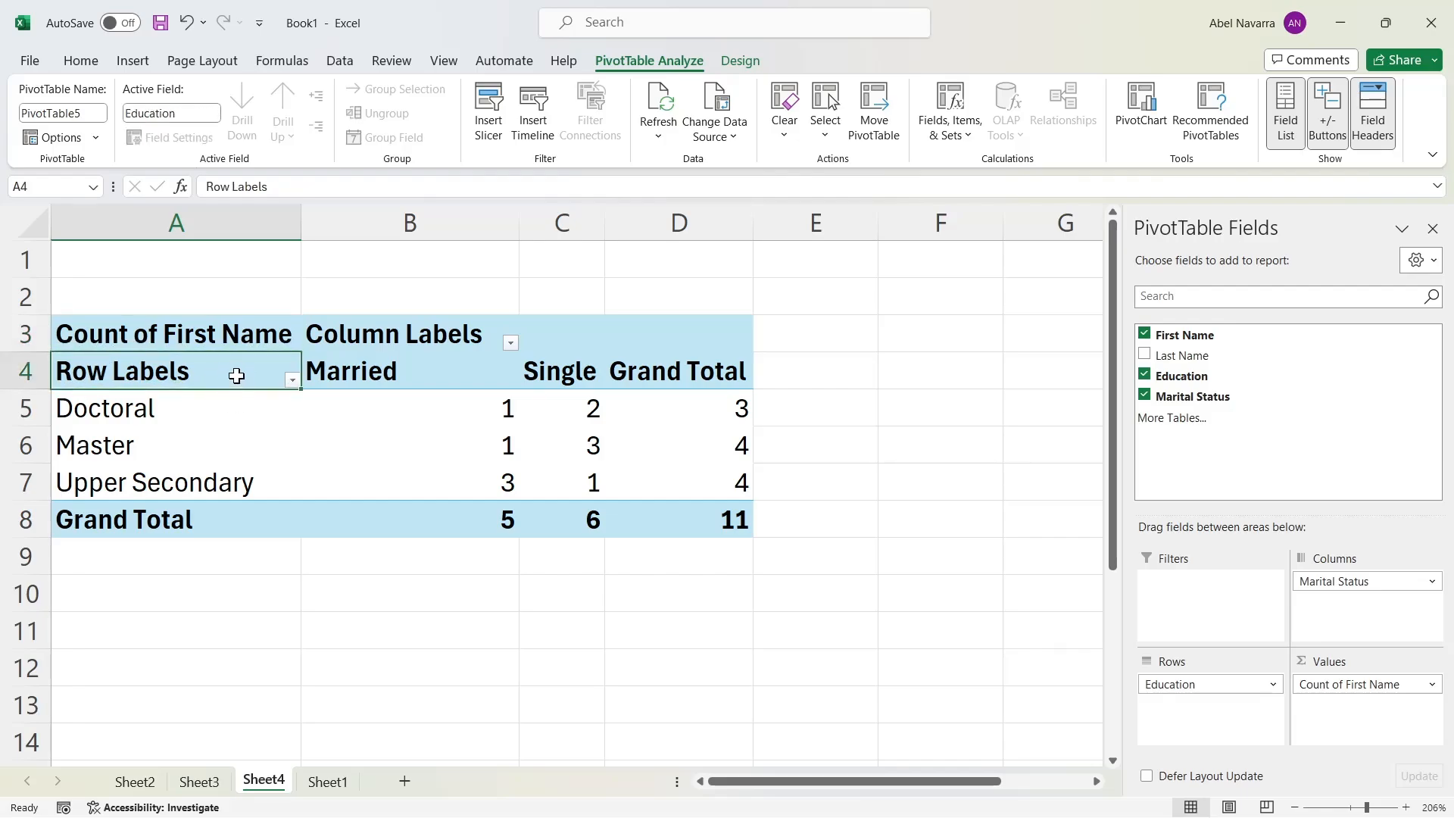
left_click(125, 60)
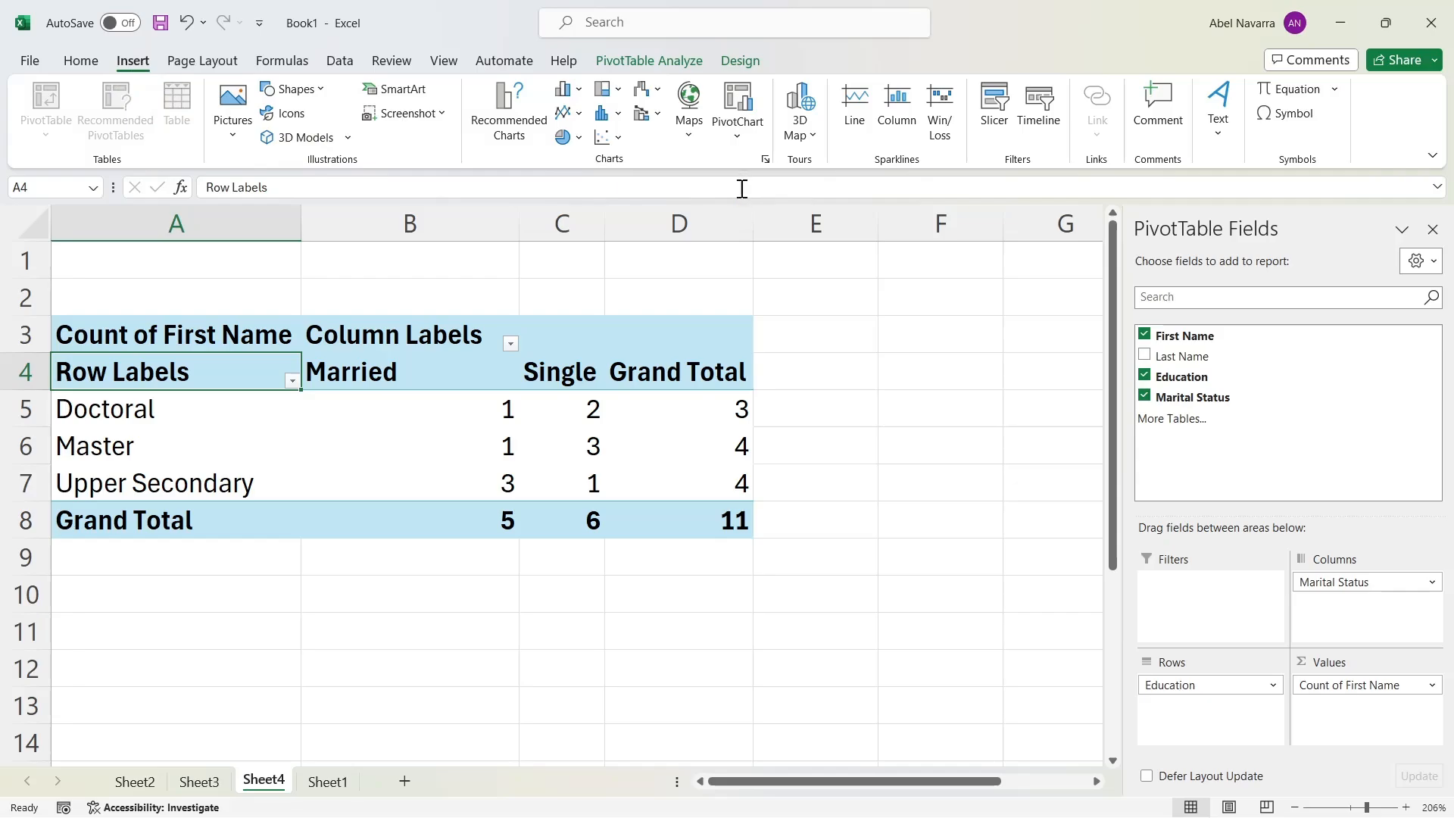
left_click(739, 144)
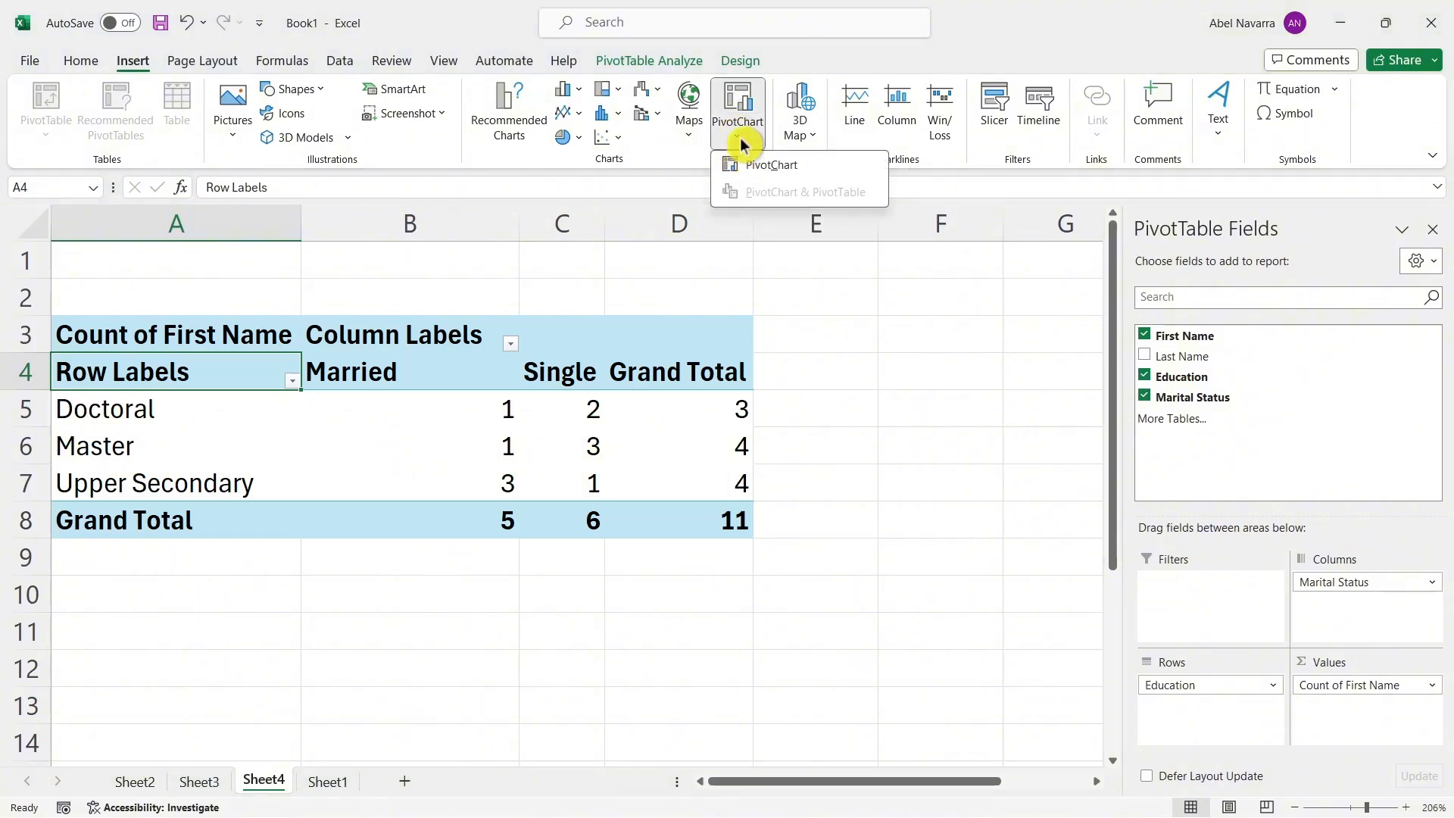
left_click(828, 168)
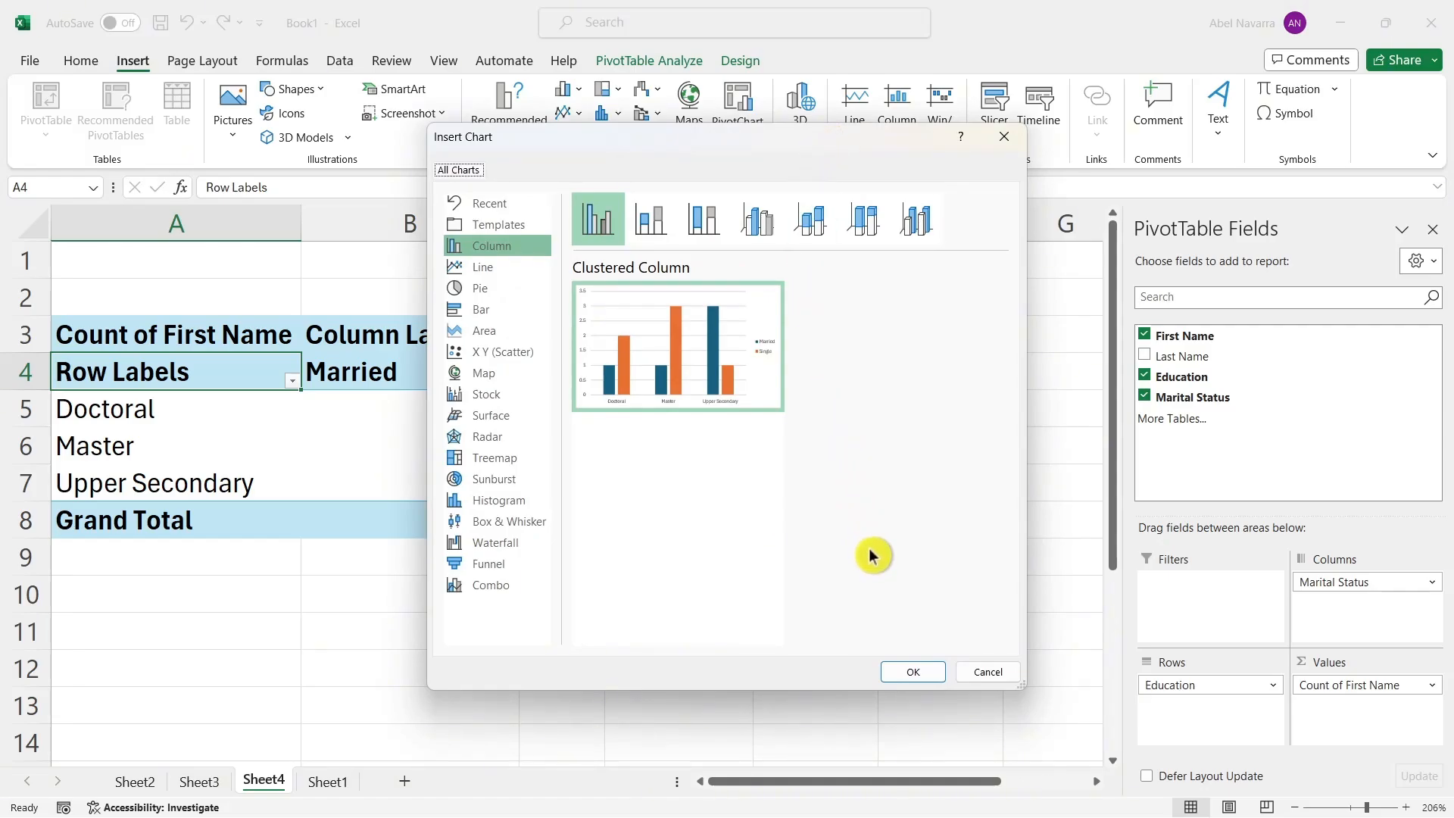
Preview the available PivotChart types one after another, from Line through Combo
left_click(489, 268)
left_click(506, 289)
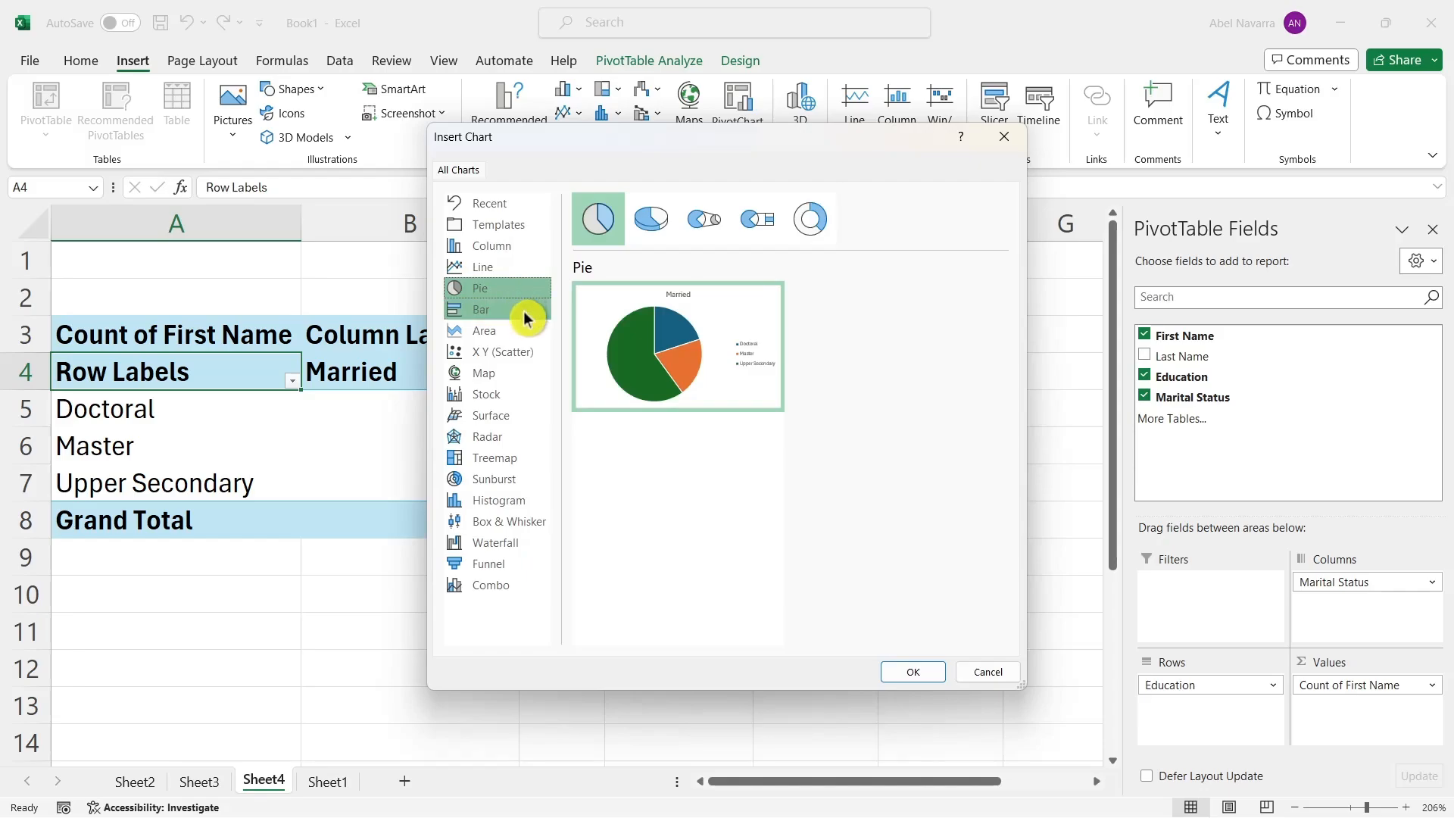
left_click(524, 316)
left_click(523, 334)
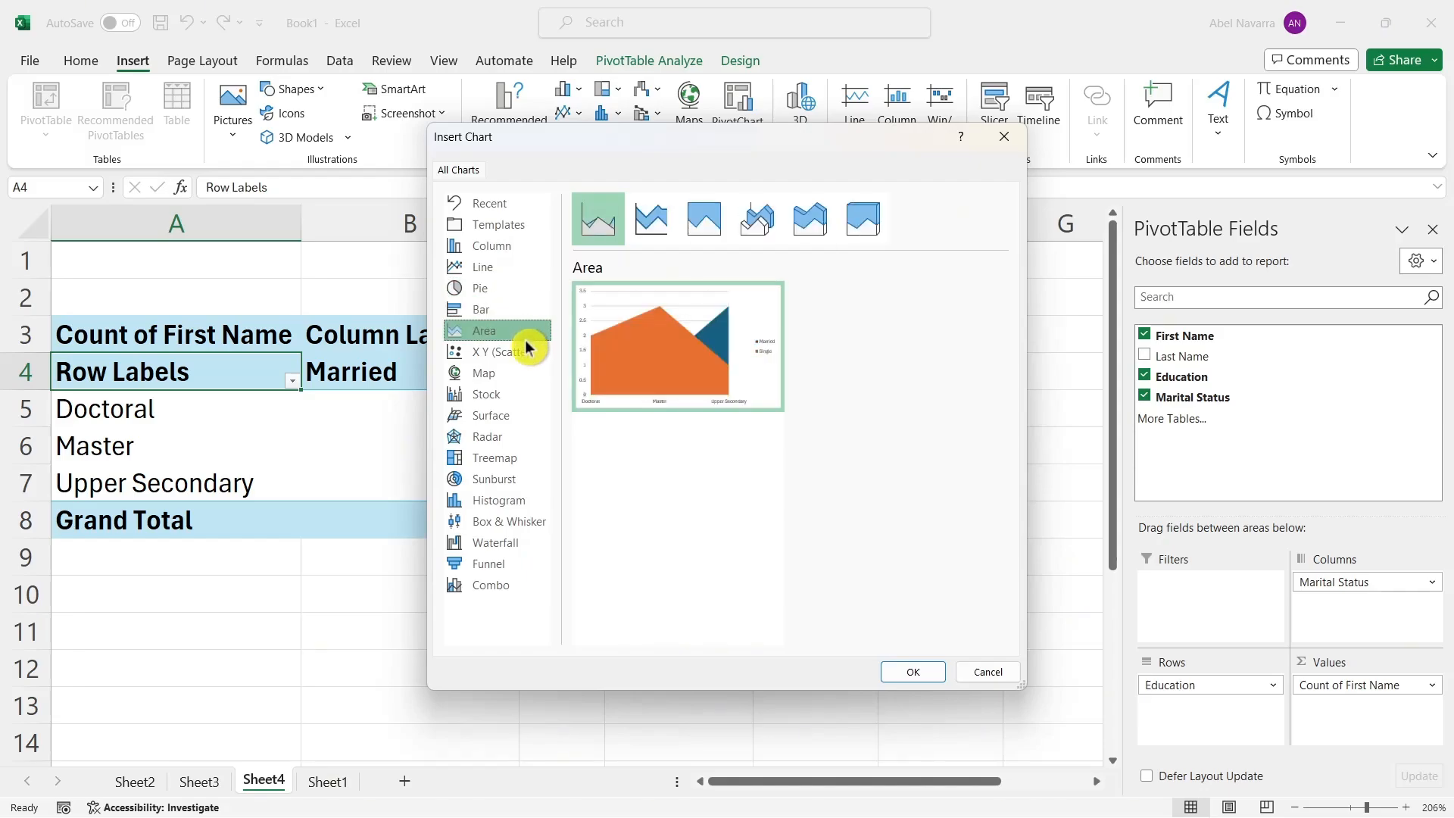
left_click(526, 349)
left_click(524, 374)
left_click(521, 414)
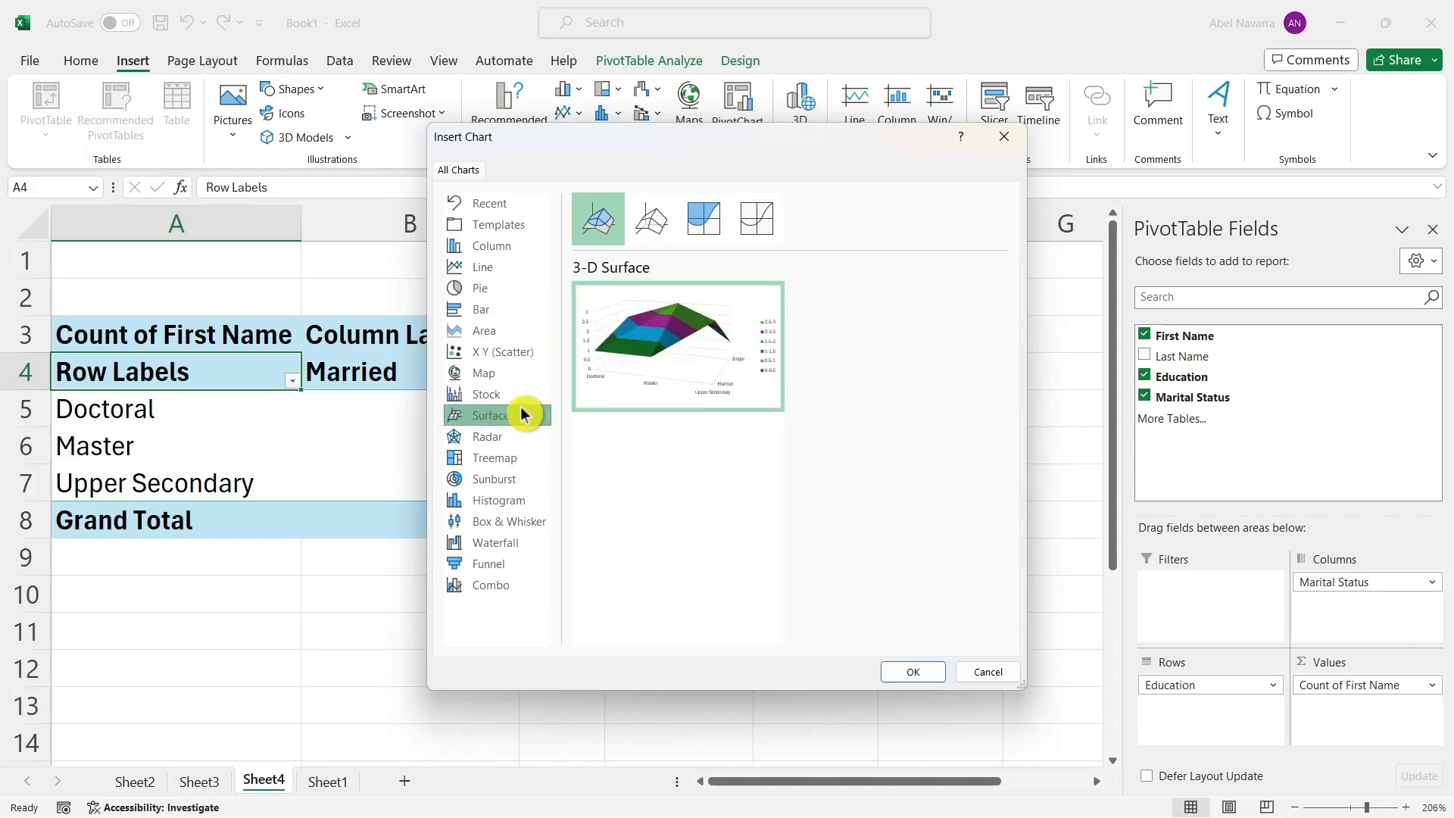
left_click(520, 395)
left_click(521, 418)
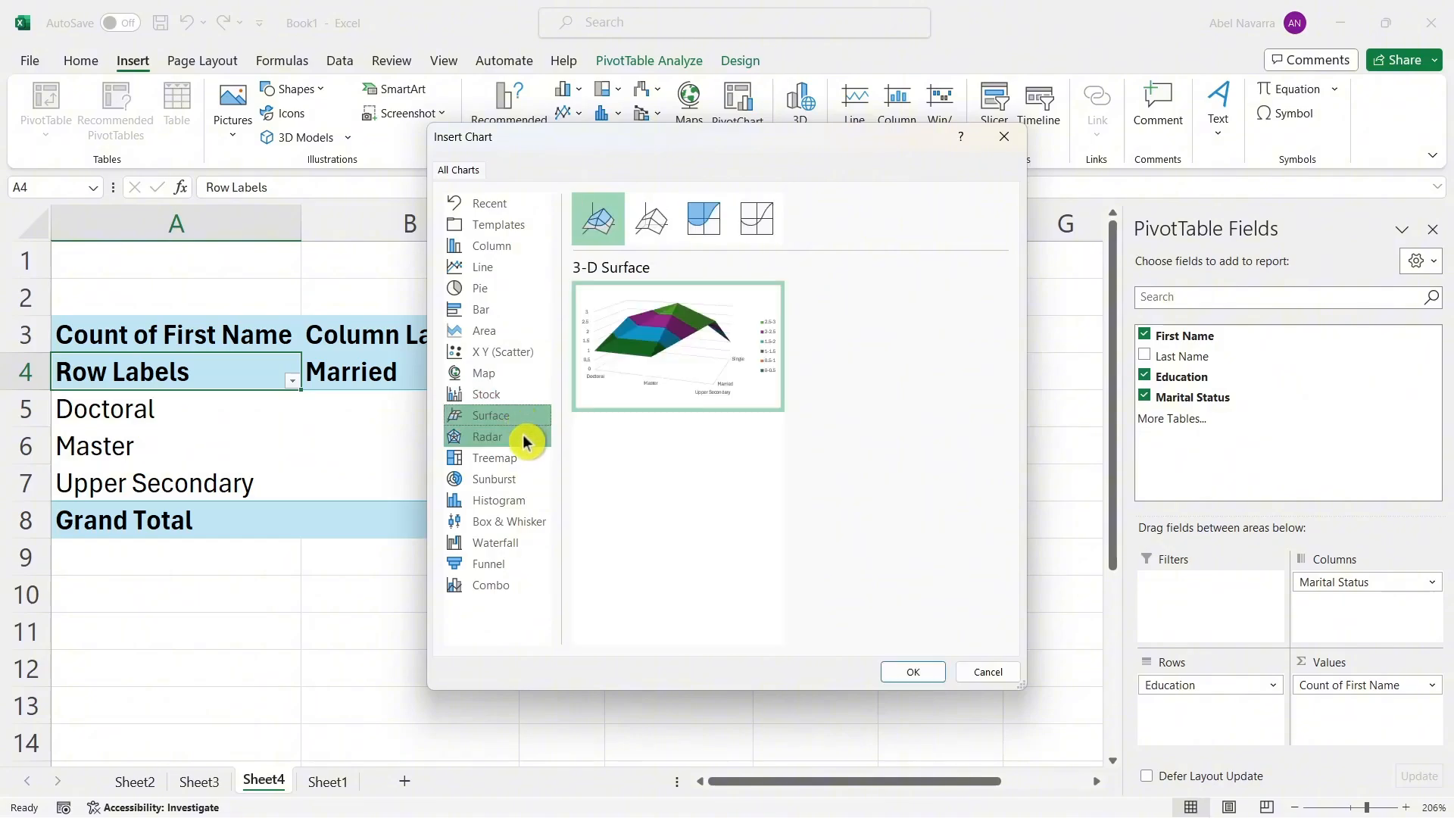
left_click(523, 442)
left_click(523, 457)
left_click(522, 481)
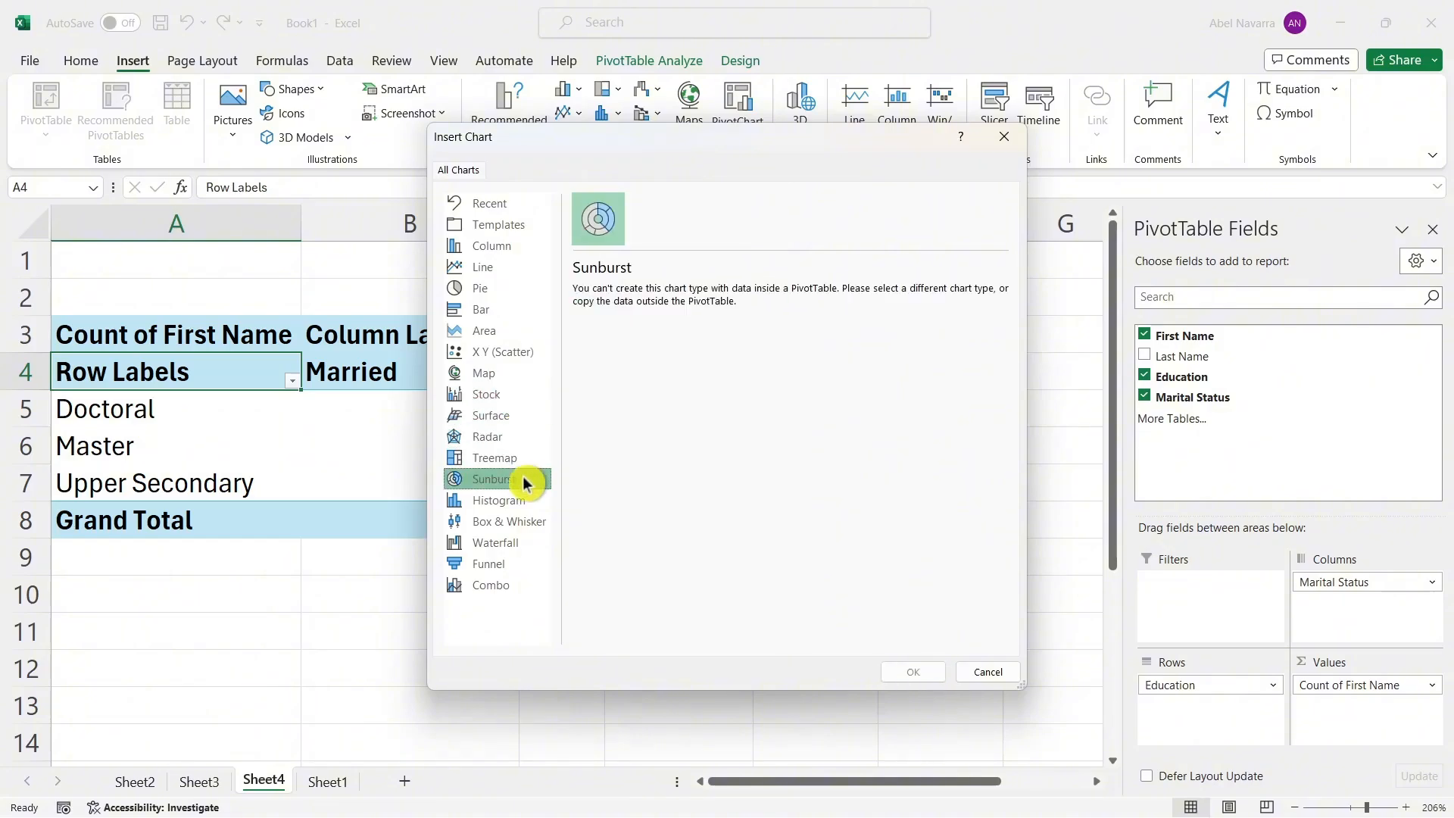
left_click(526, 503)
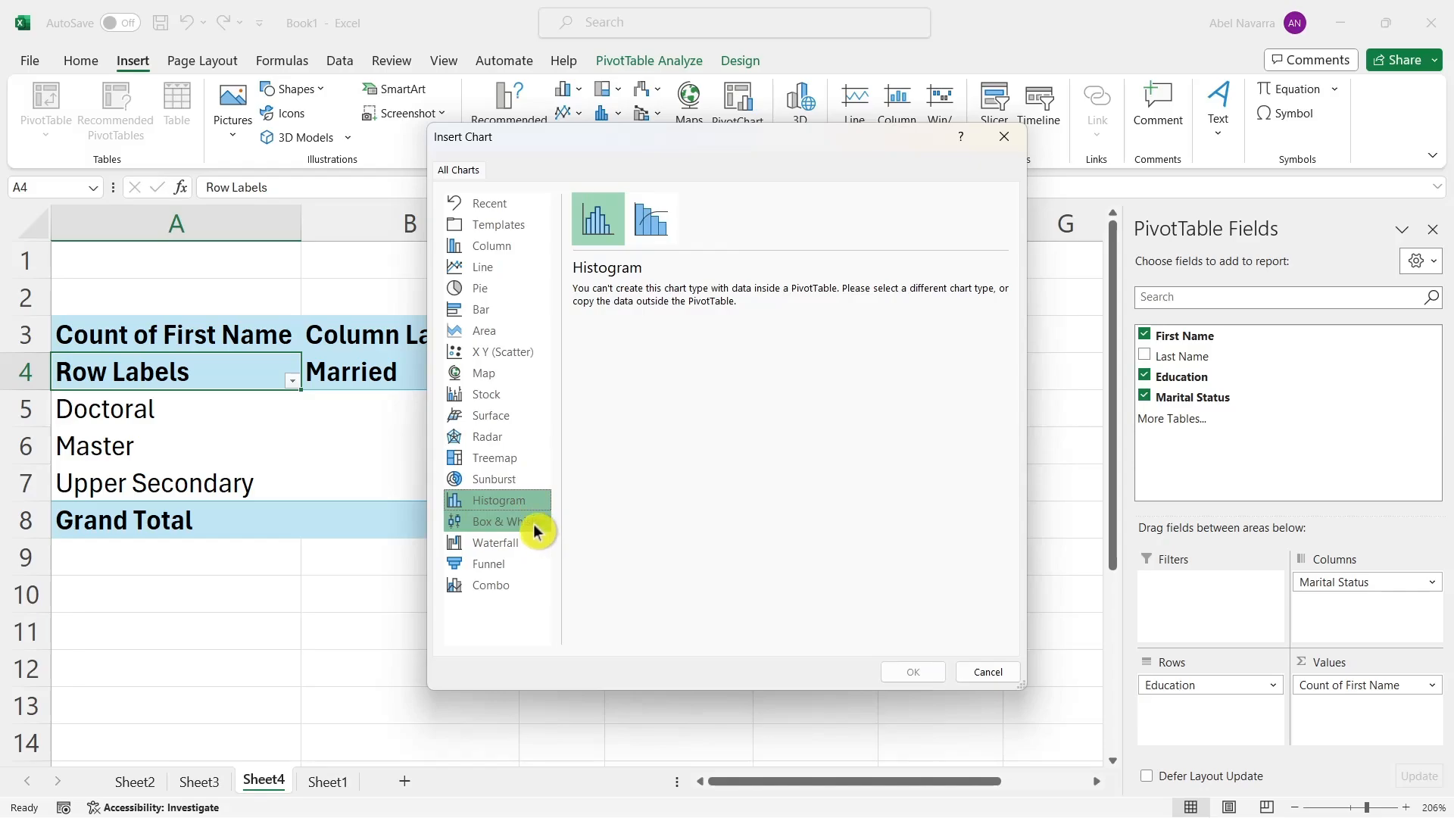
left_click(535, 527)
left_click(539, 546)
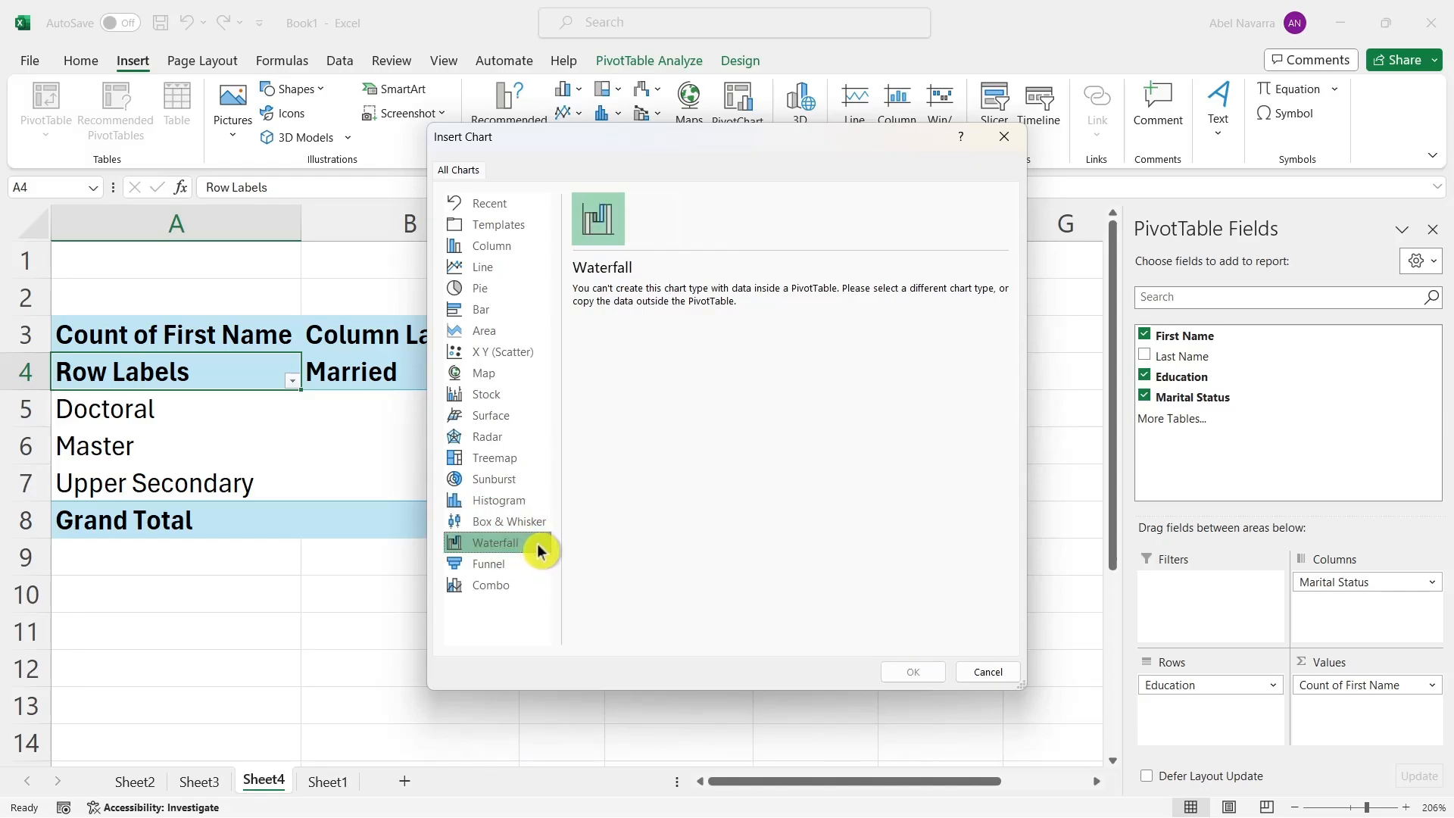
left_click(538, 565)
left_click(536, 587)
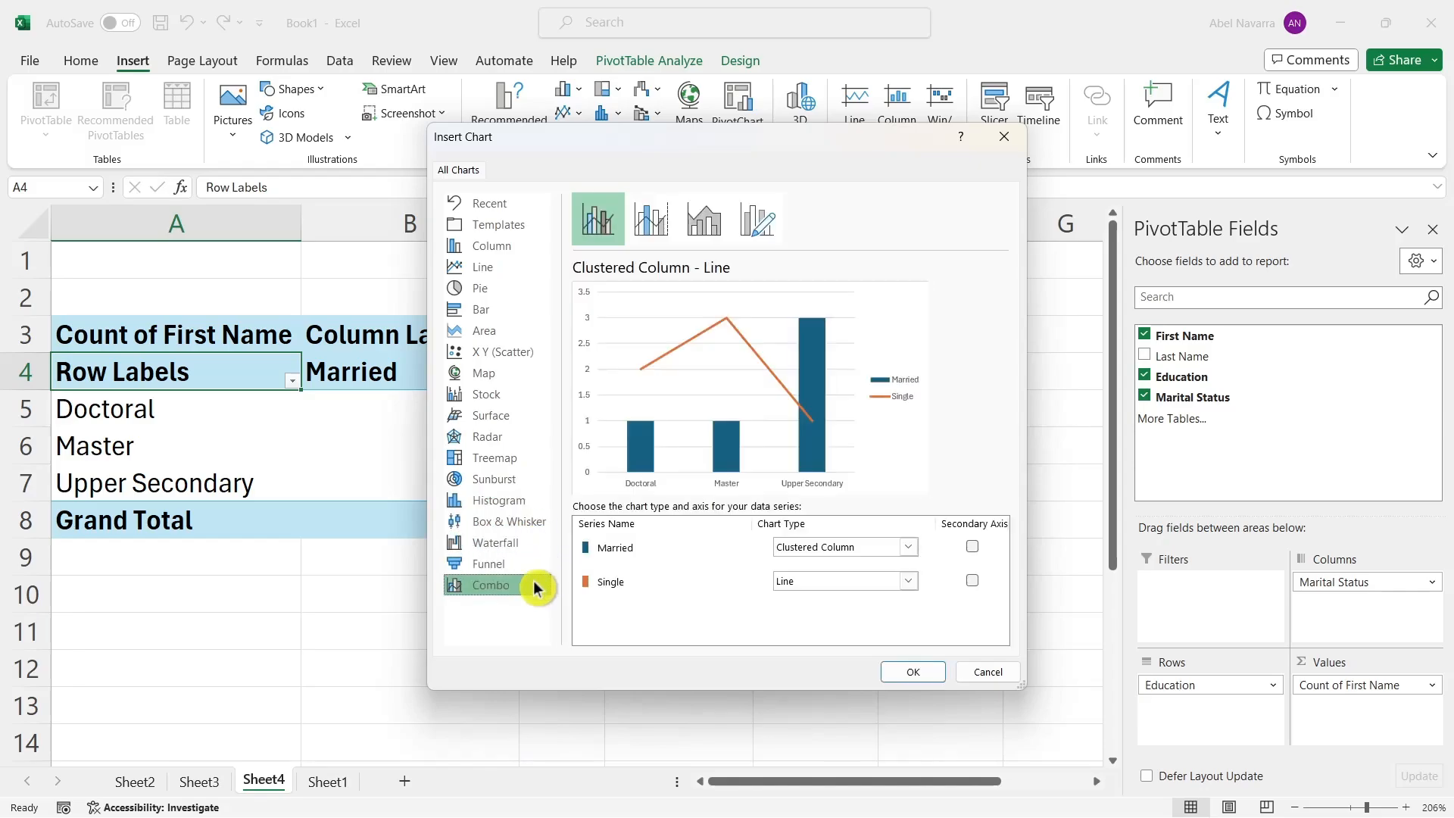
Preview the column chart variants for the PivotChart, from Clustered Column through 3-D Column
left_click(511, 248)
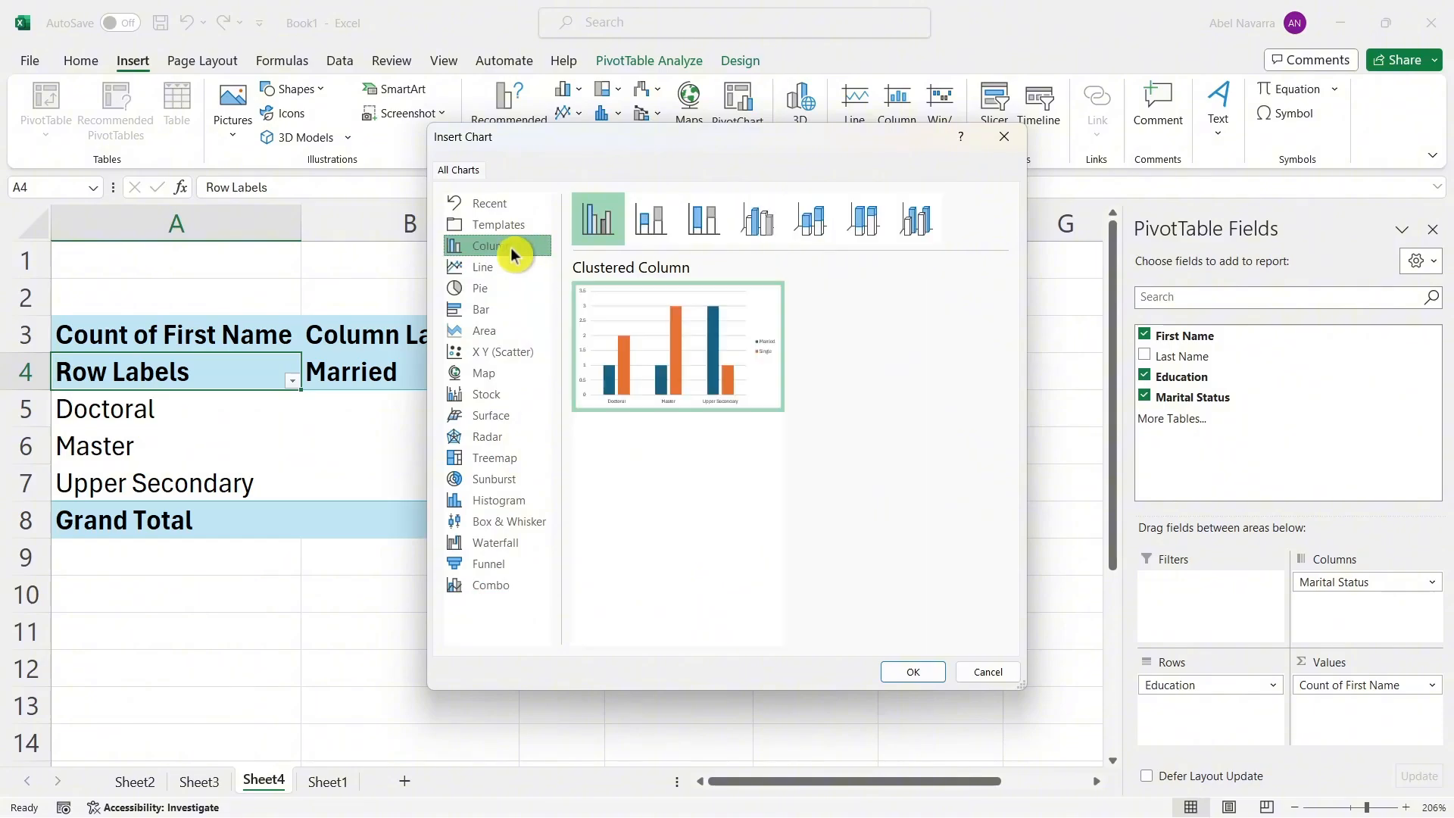
left_click(651, 221)
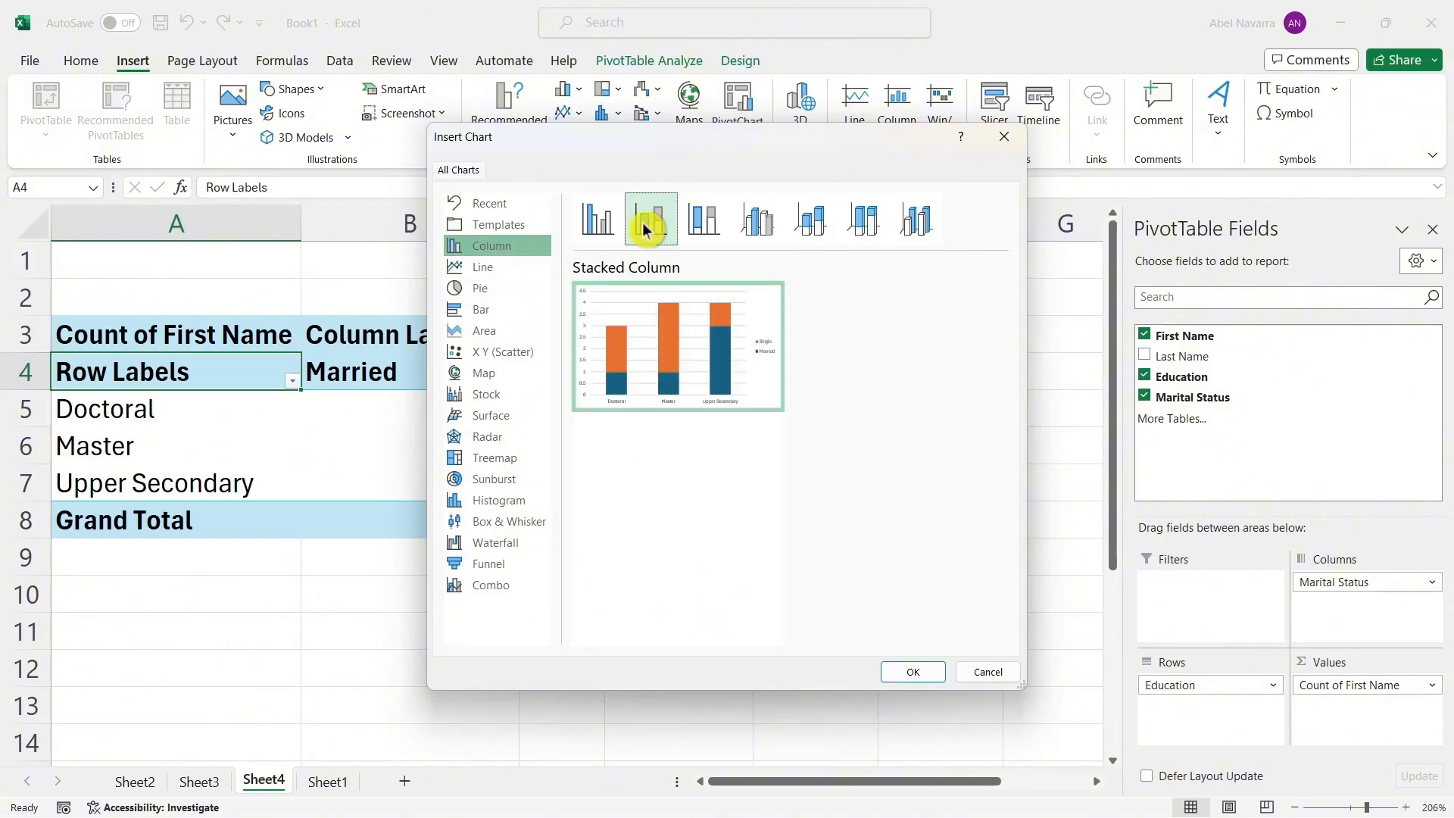
left_click(705, 220)
left_click(758, 221)
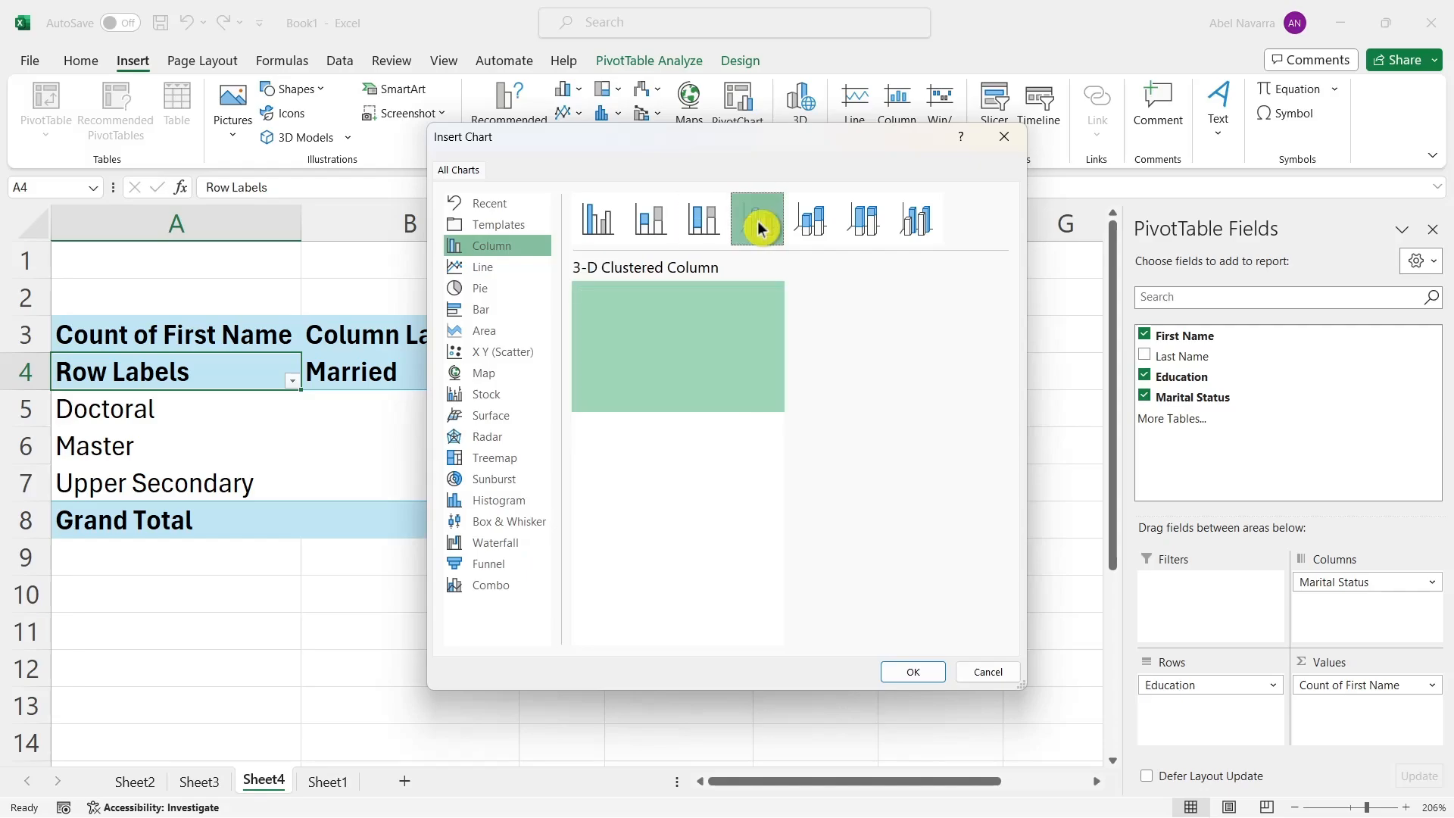
left_click(822, 222)
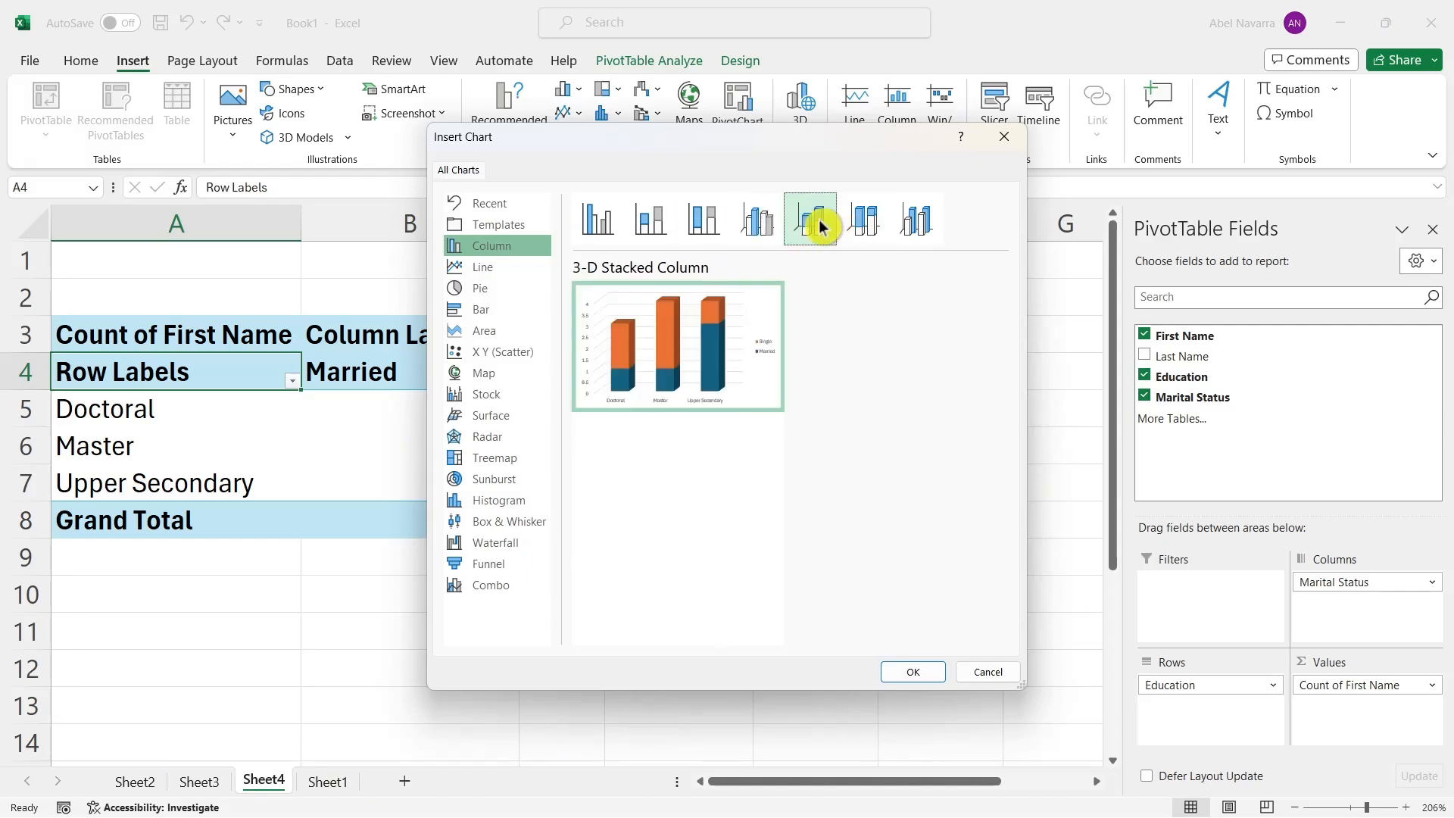
left_click(877, 224)
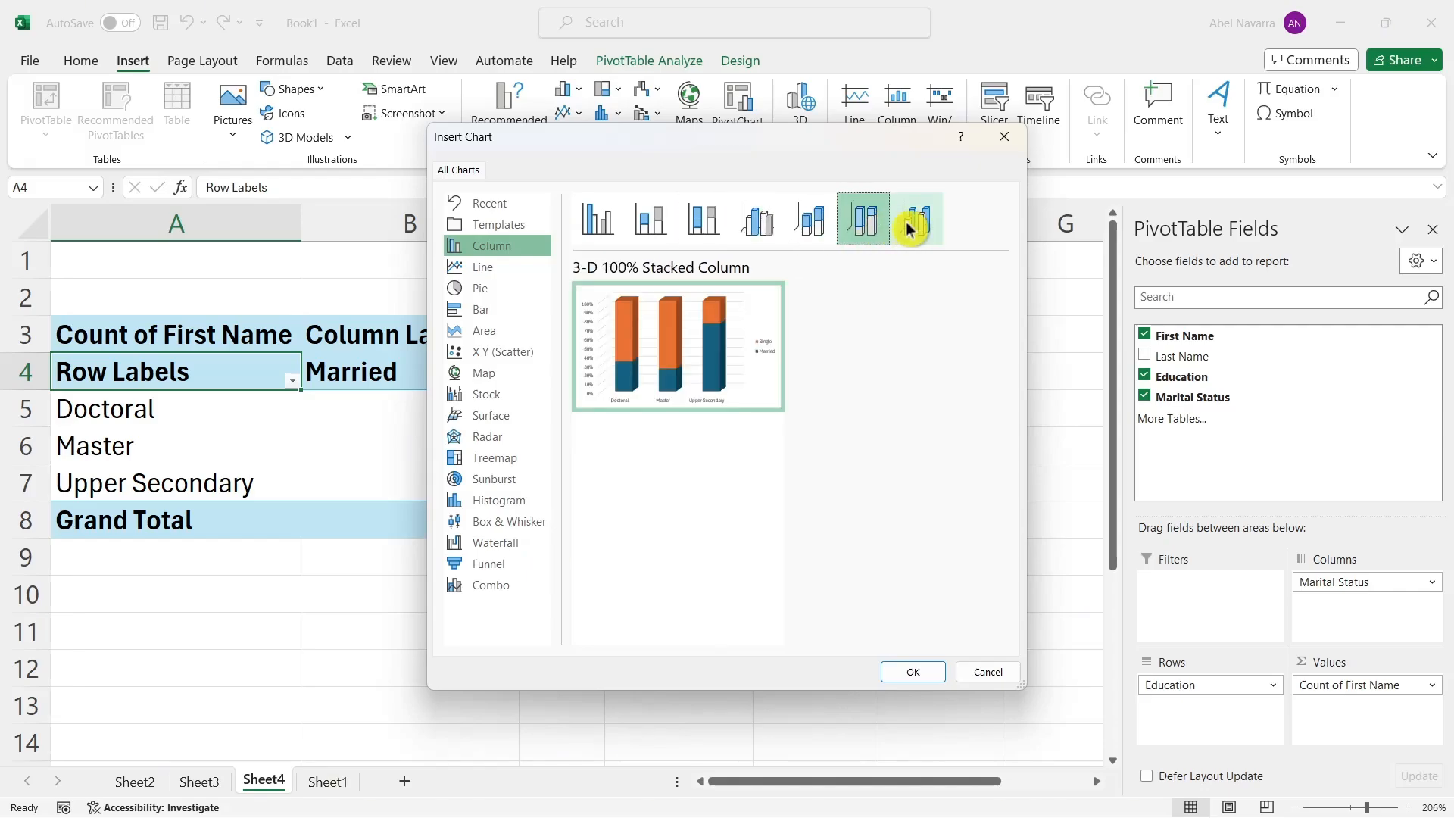
left_click(909, 225)
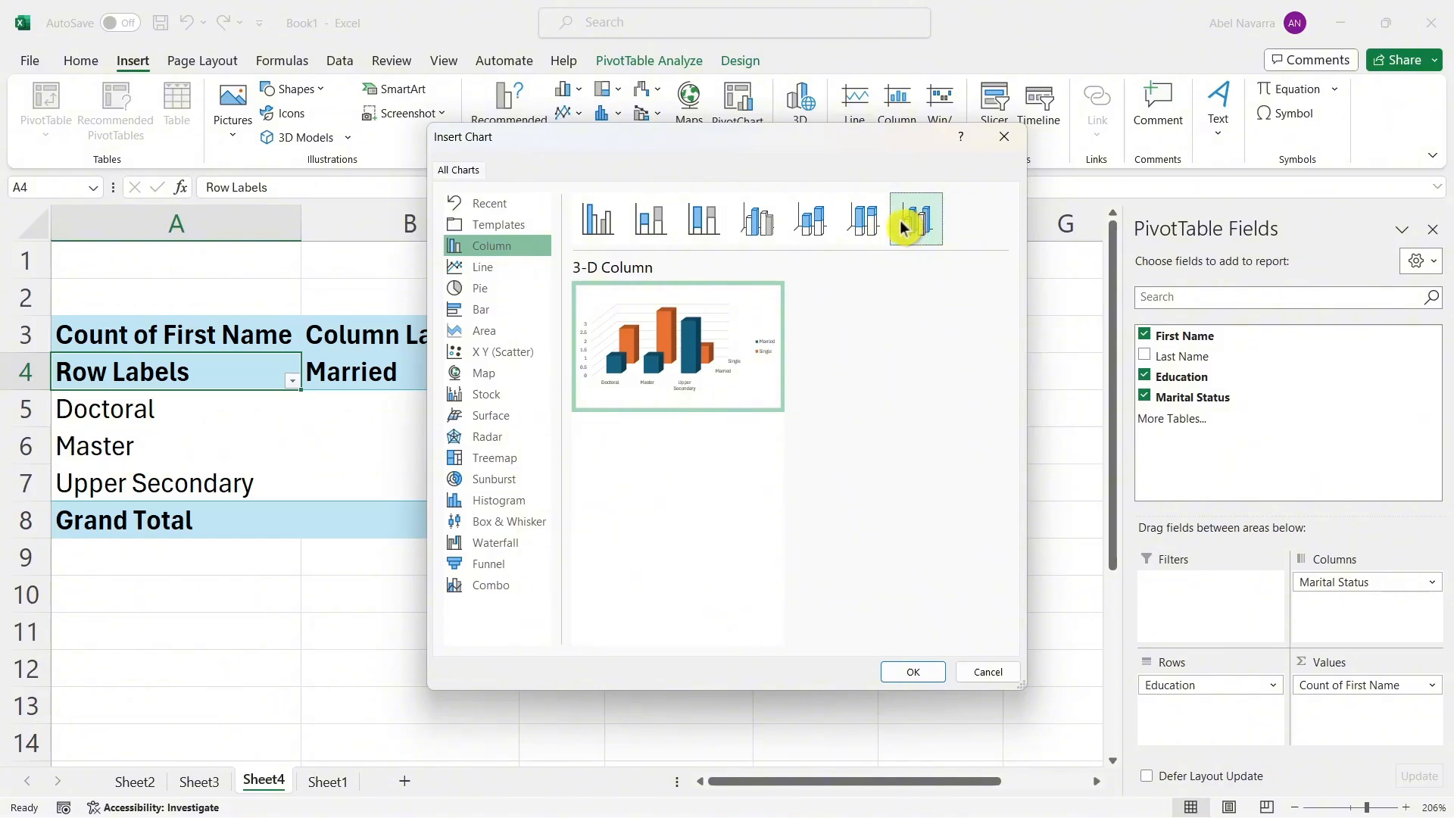
Preview the Bar, Line and Pie charts and several X Y (Scatter) variants for the PivotChart
left_click(515, 313)
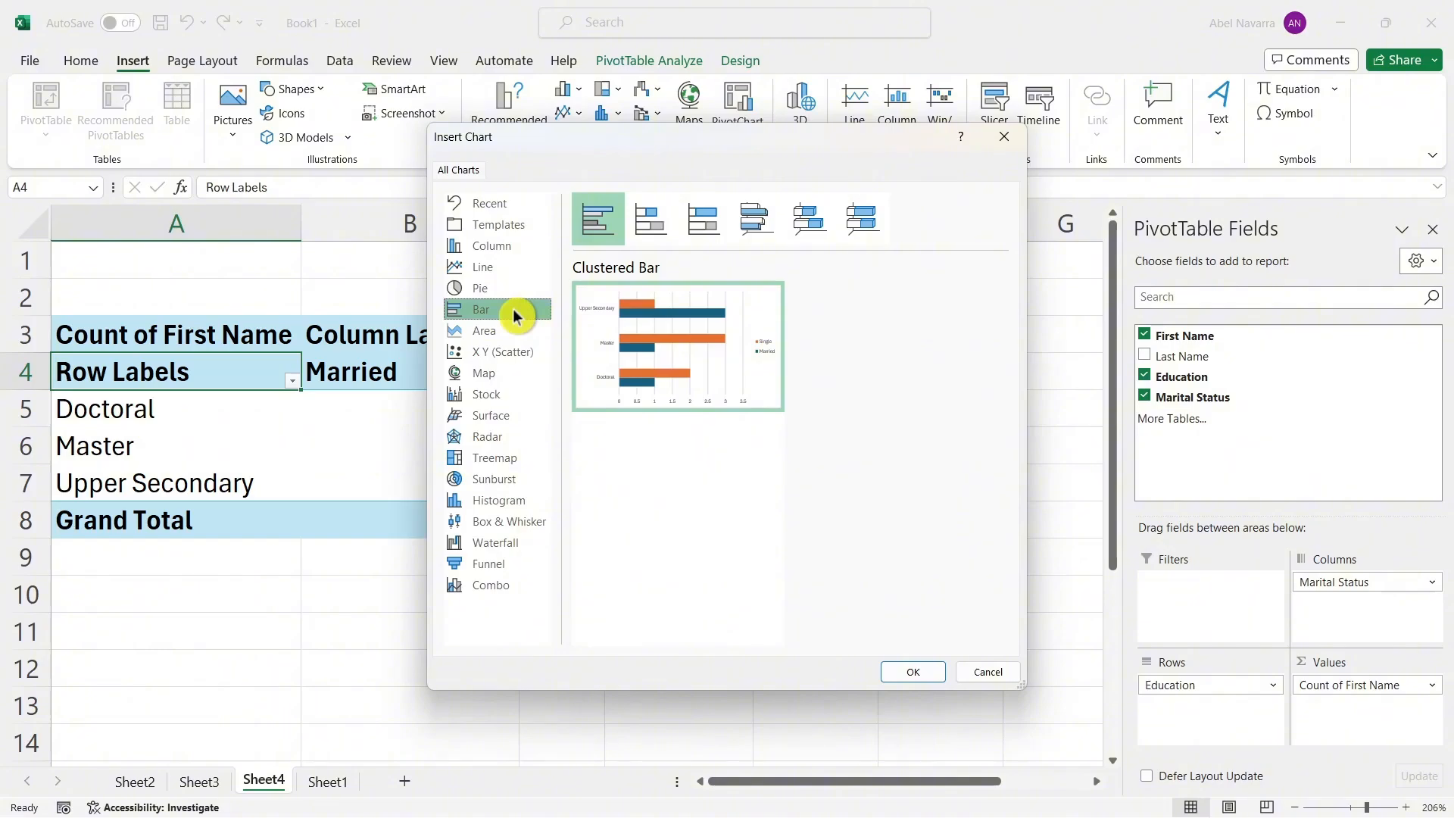
left_click(507, 271)
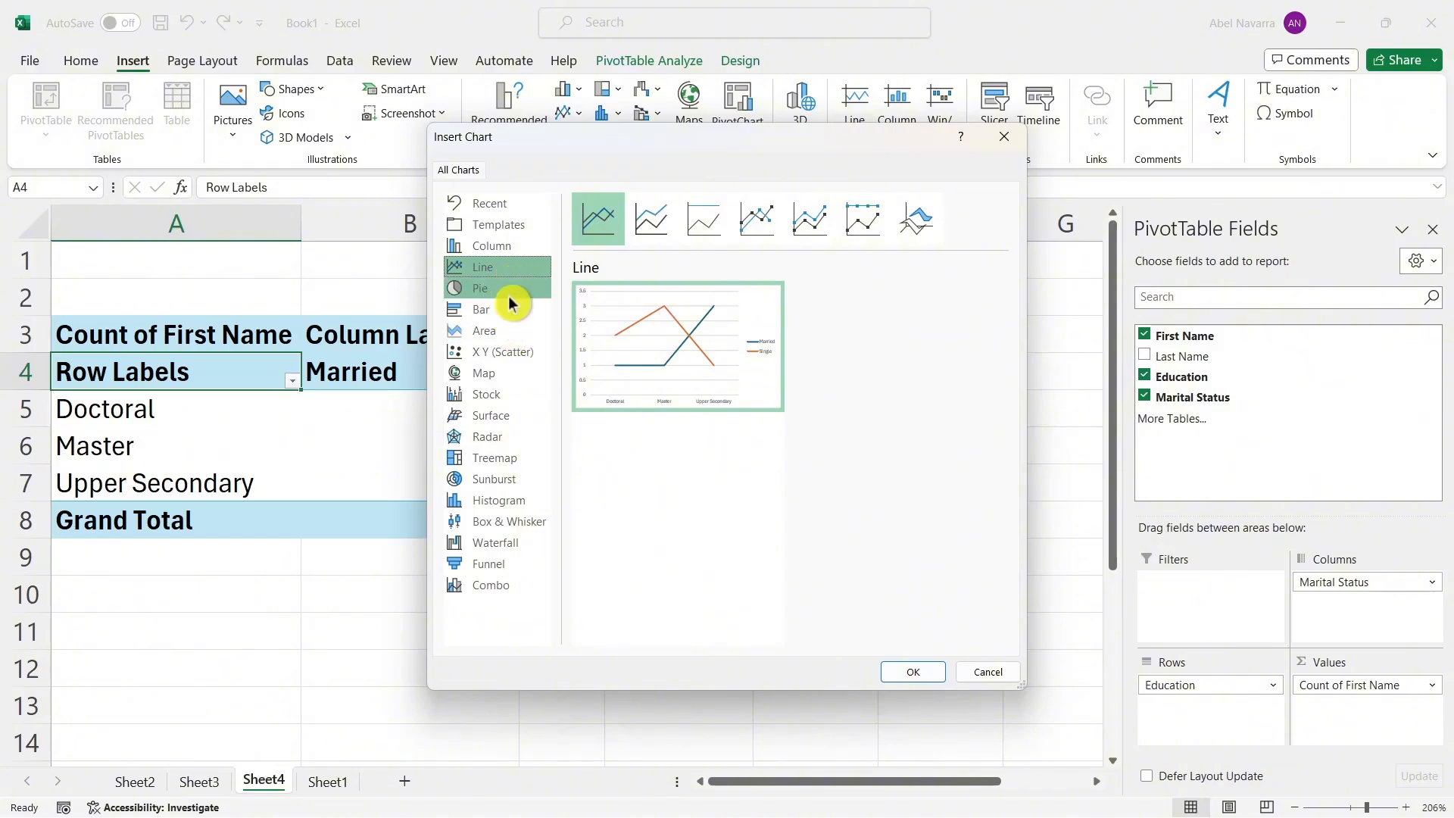
left_click(511, 296)
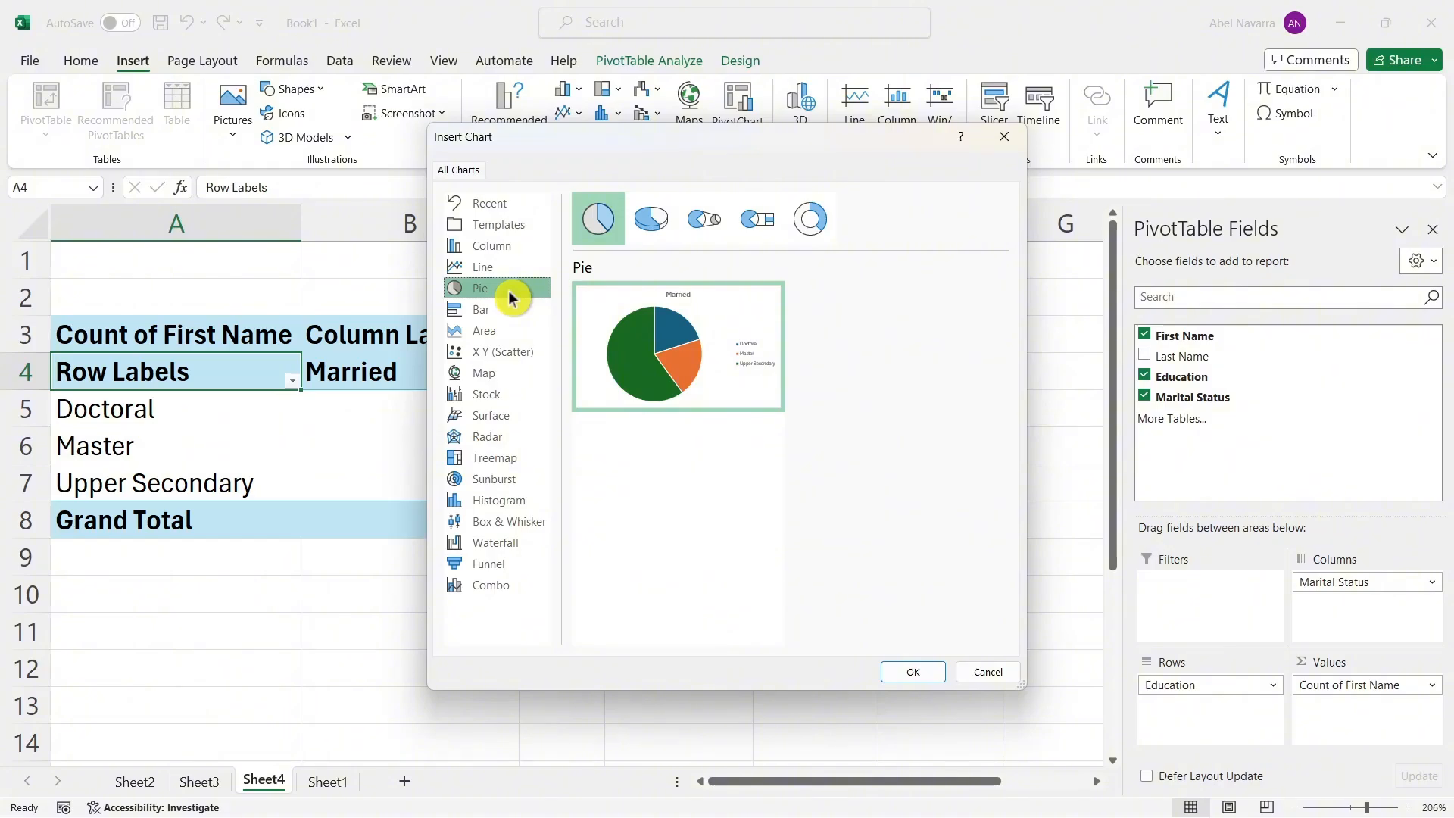
left_click(506, 354)
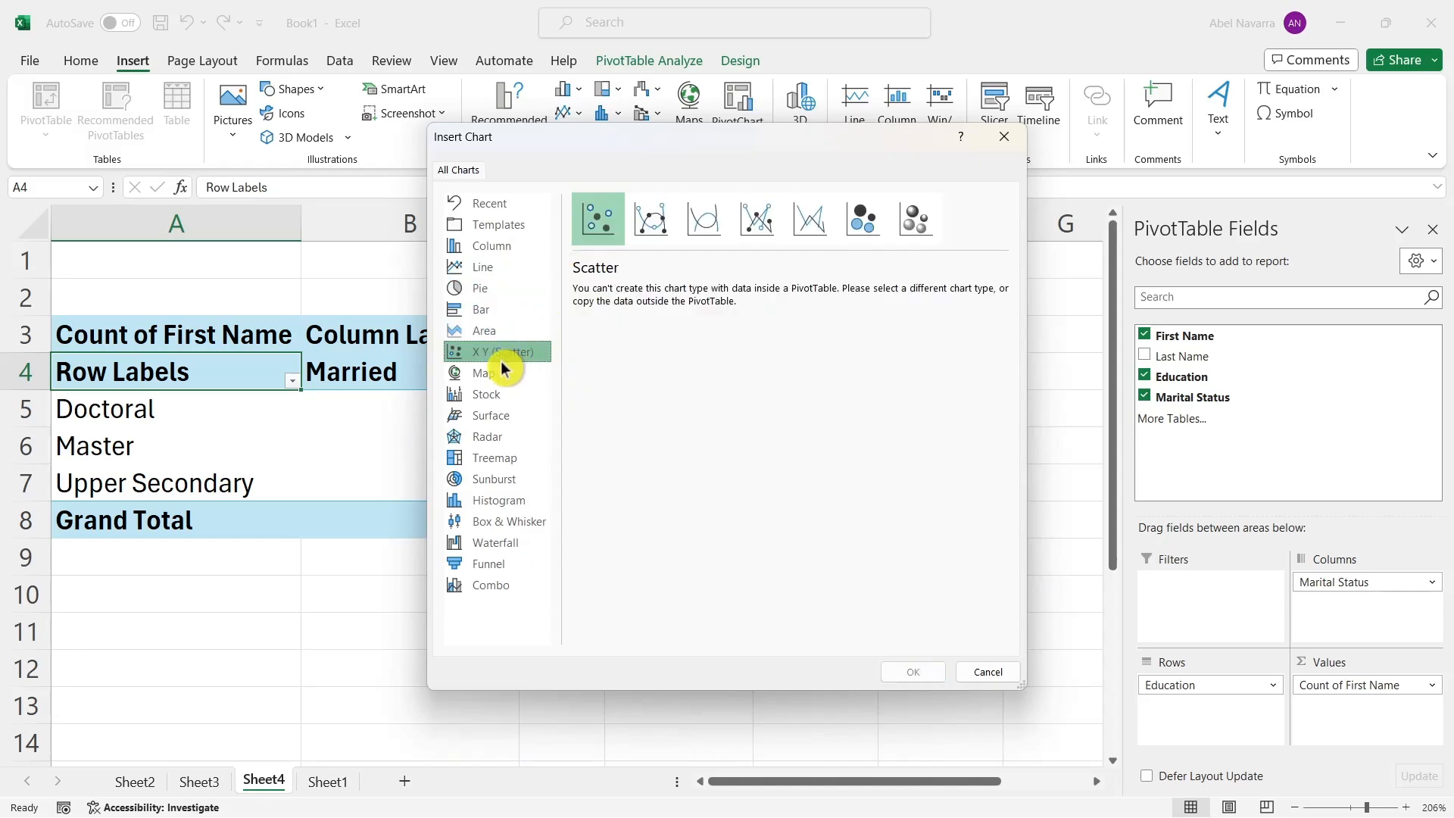
left_click(652, 226)
left_click(704, 221)
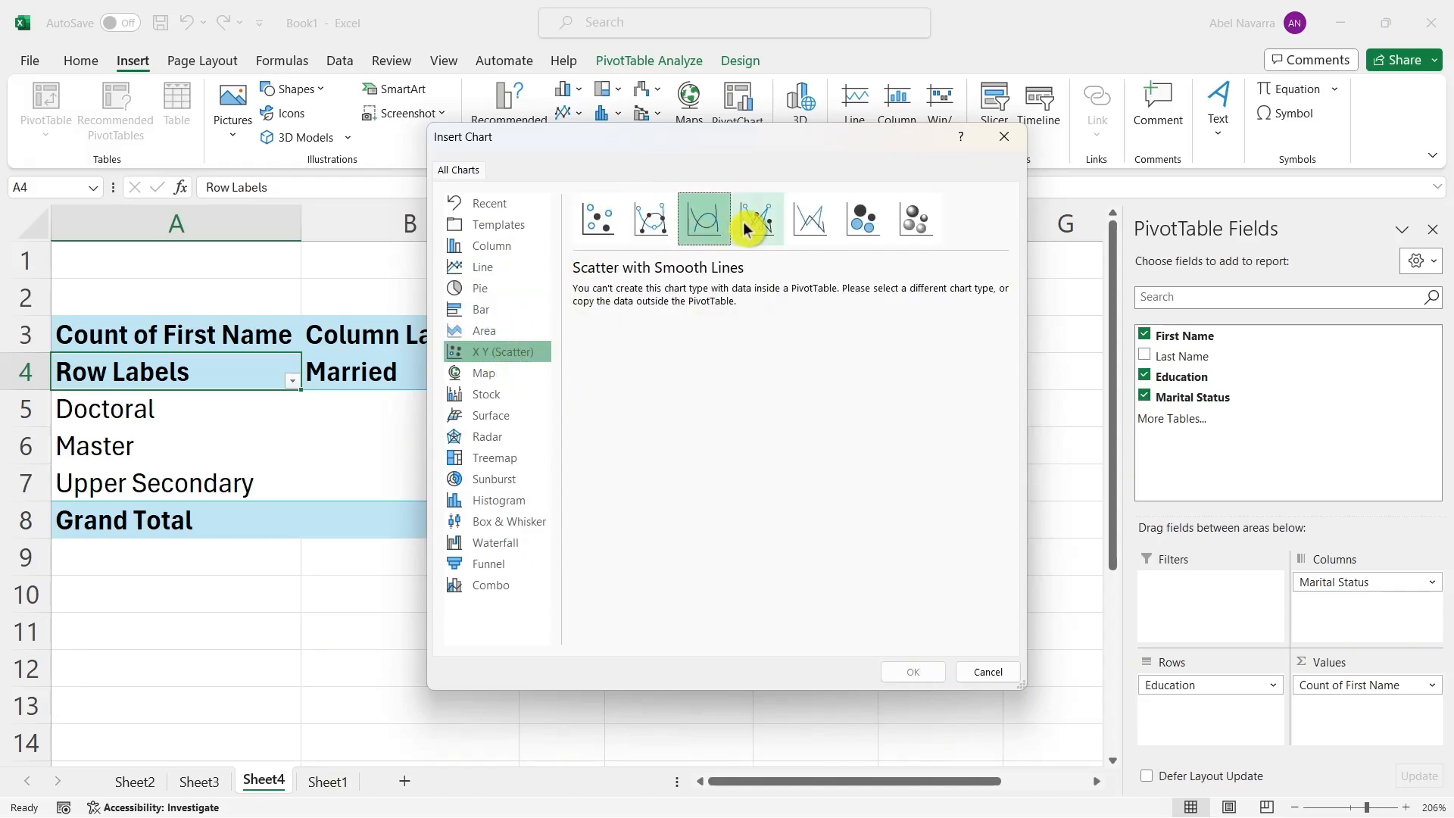
left_click(754, 222)
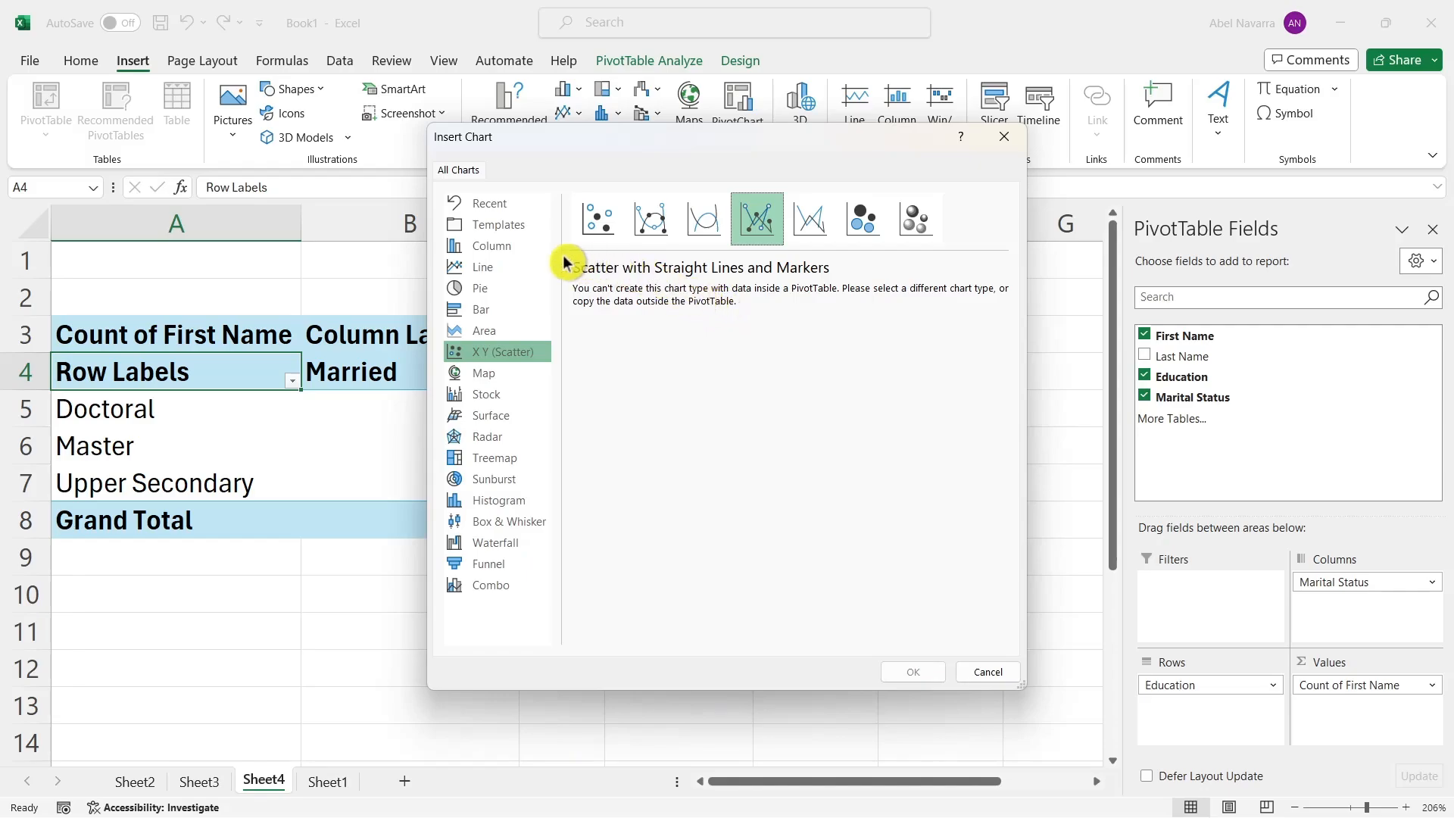
Choose the 3-D Pie variant and insert it as the PivotChart
left_click(500, 295)
left_click(652, 229)
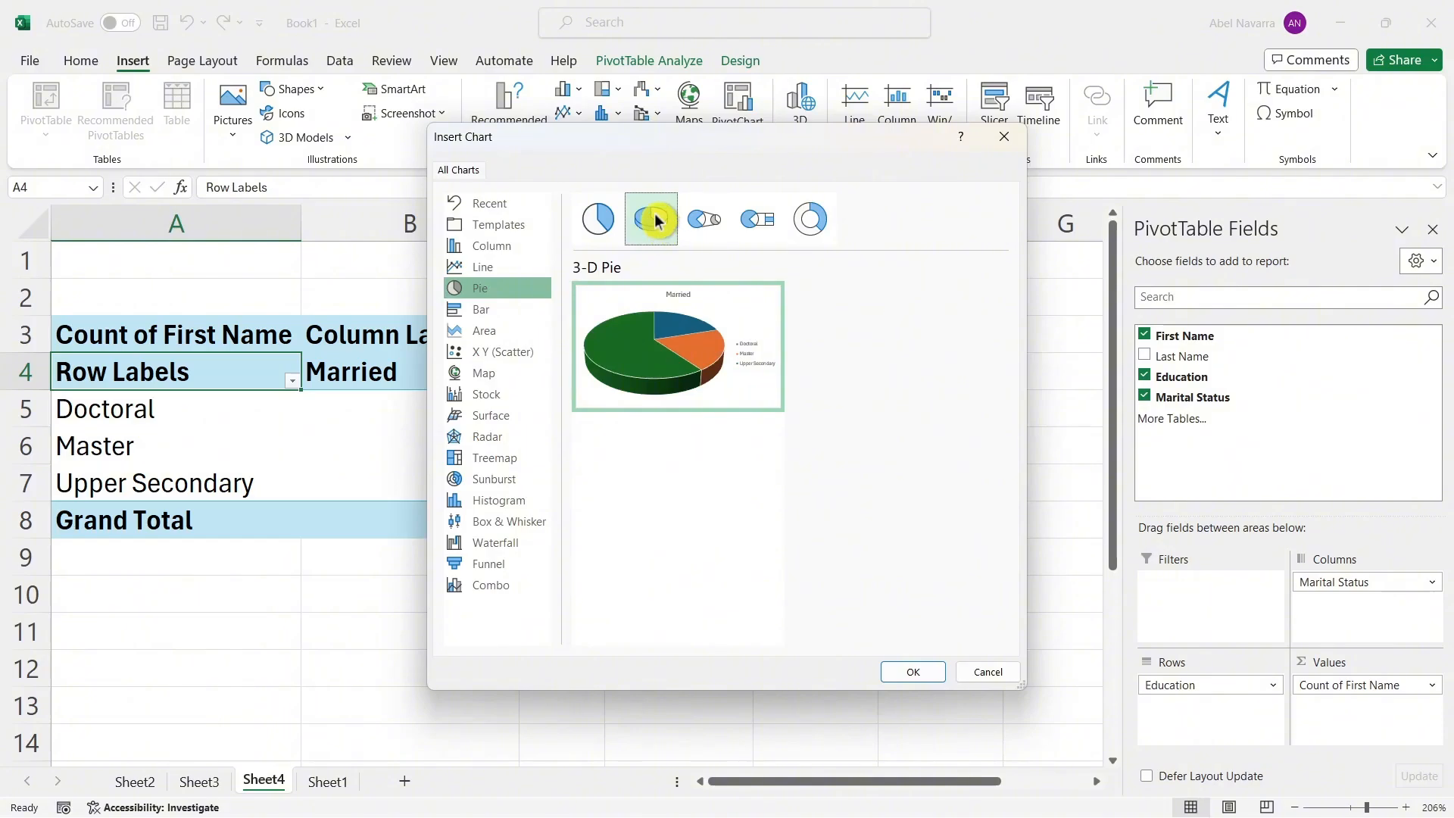
left_click(913, 672)
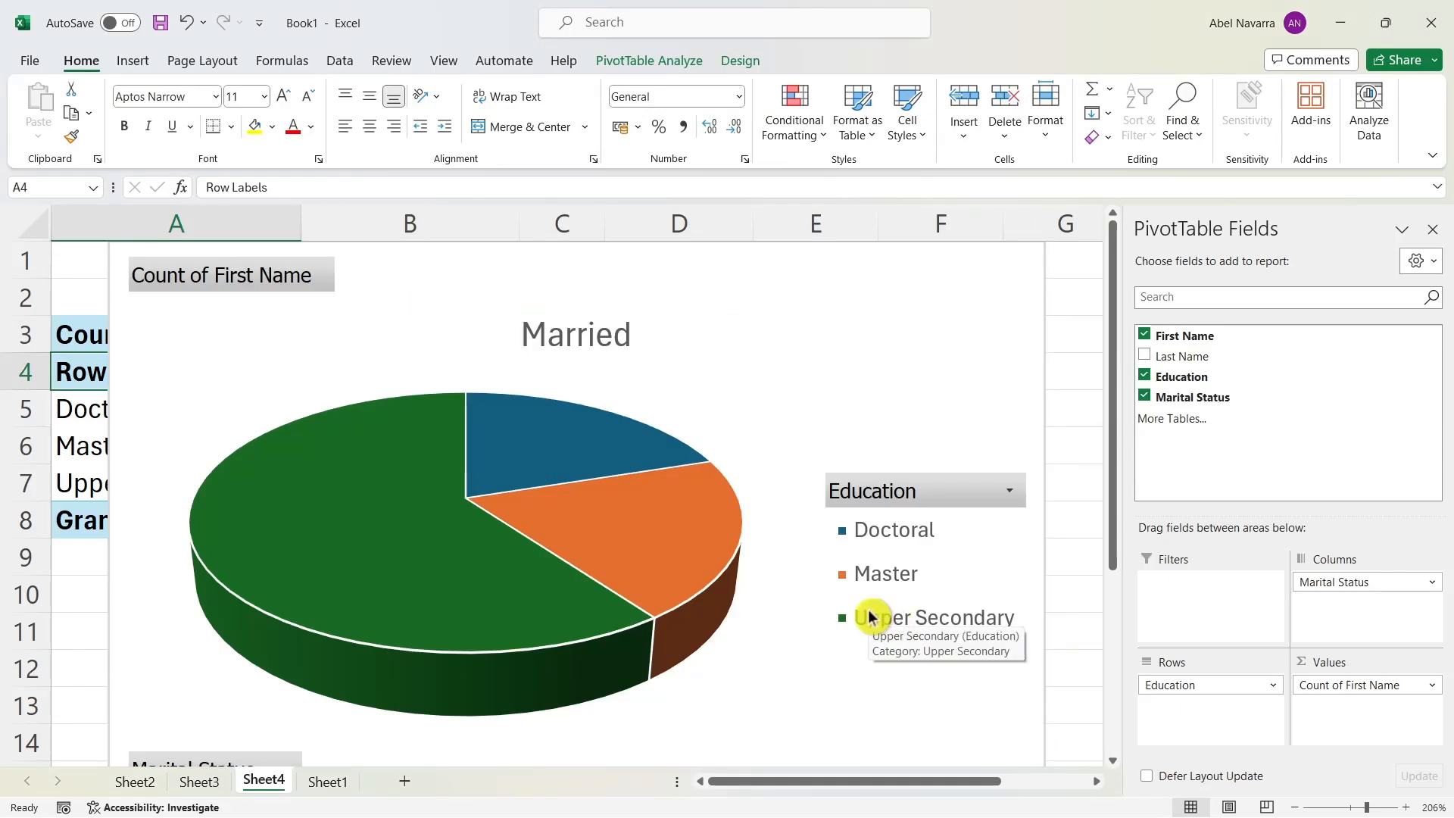
Move the pie chart beside the PivotTable so that it no longer covers the table's cells
left_click(418, 498)
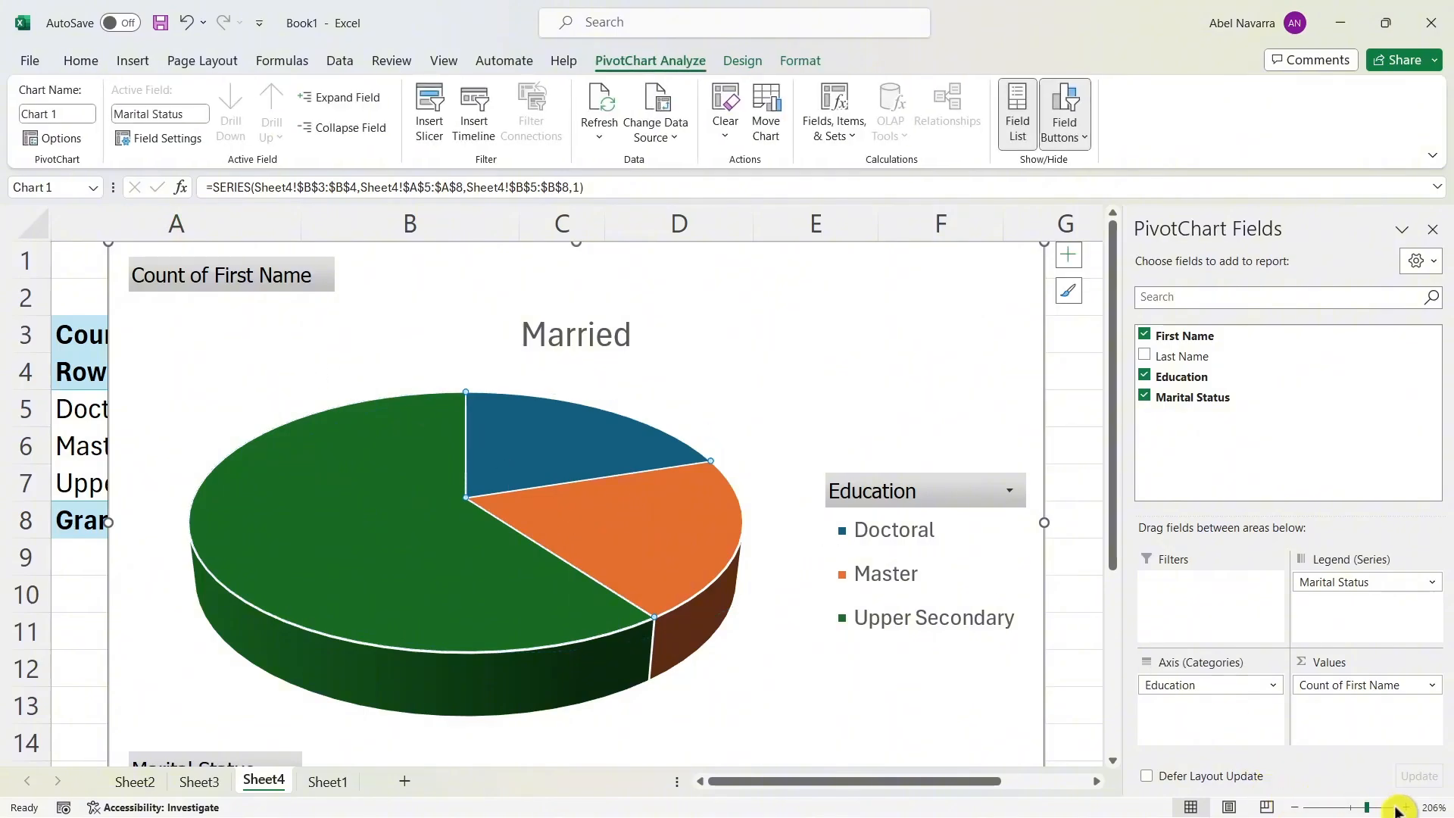
left_click_drag(1363, 809, 1354, 807)
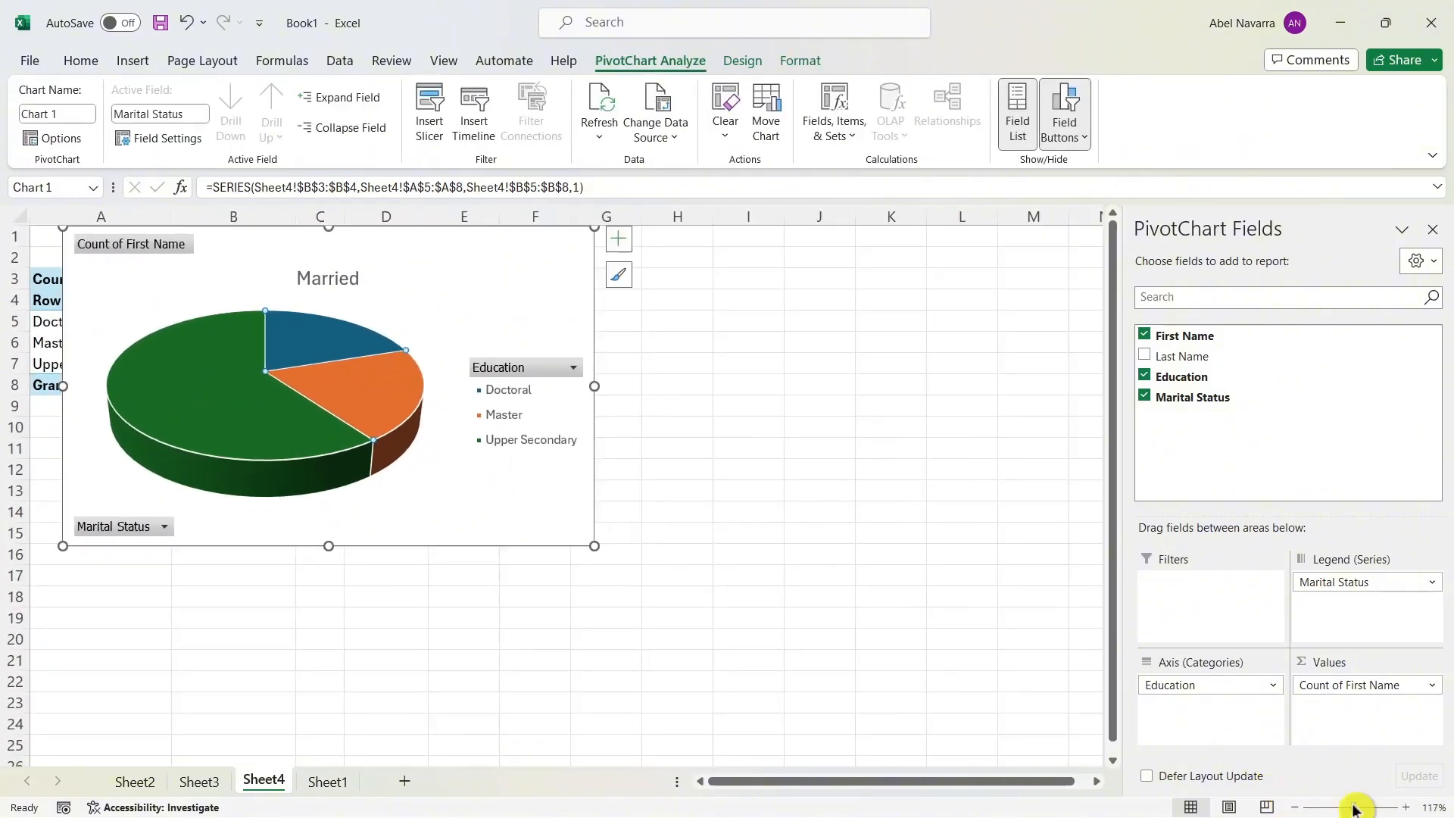
left_click_drag(474, 285, 870, 308)
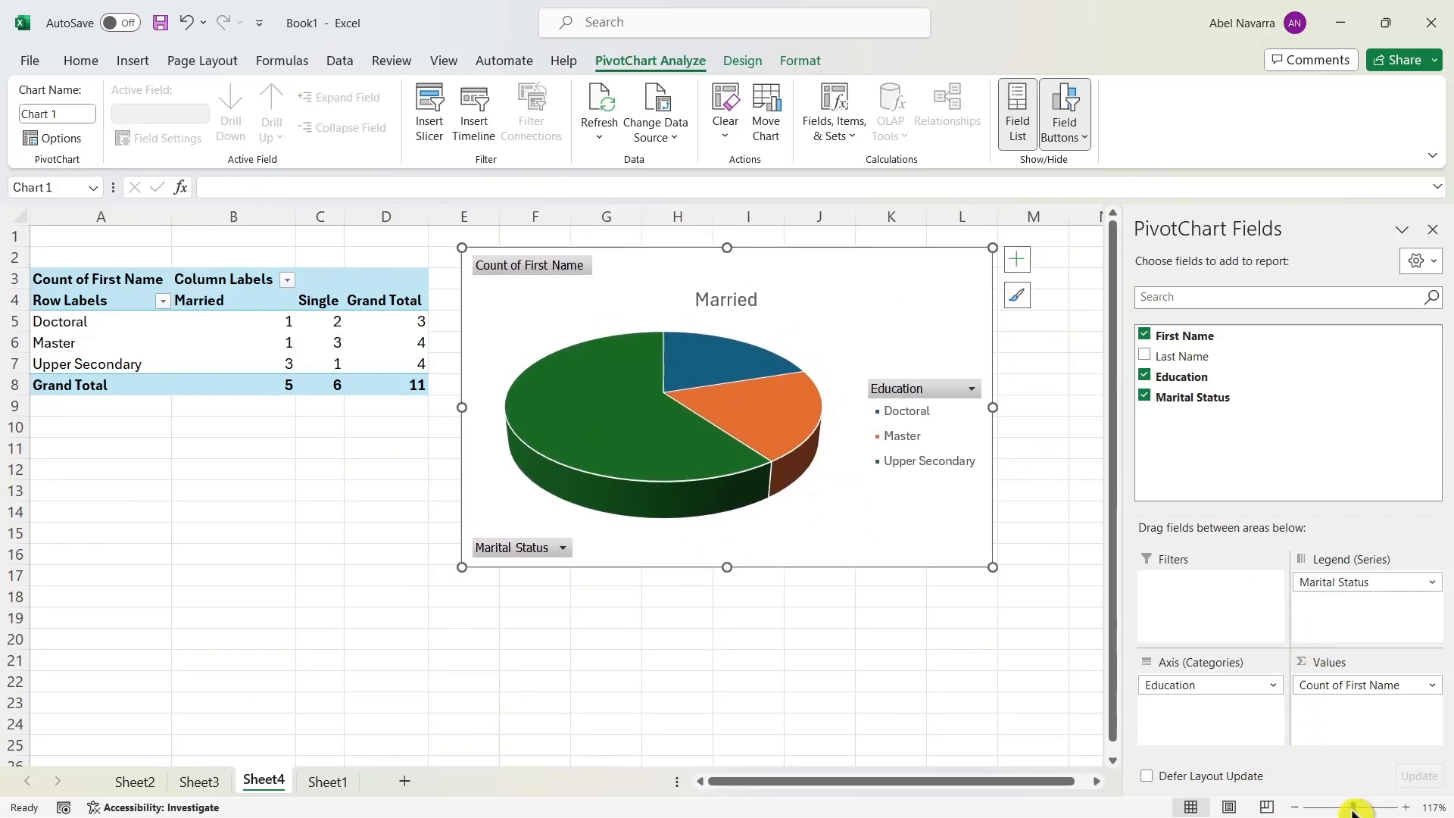
Enlarge the pie chart slightly from its two lower corners, filling the space next to the PivotTable
left_click_drag(1353, 807, 1356, 809)
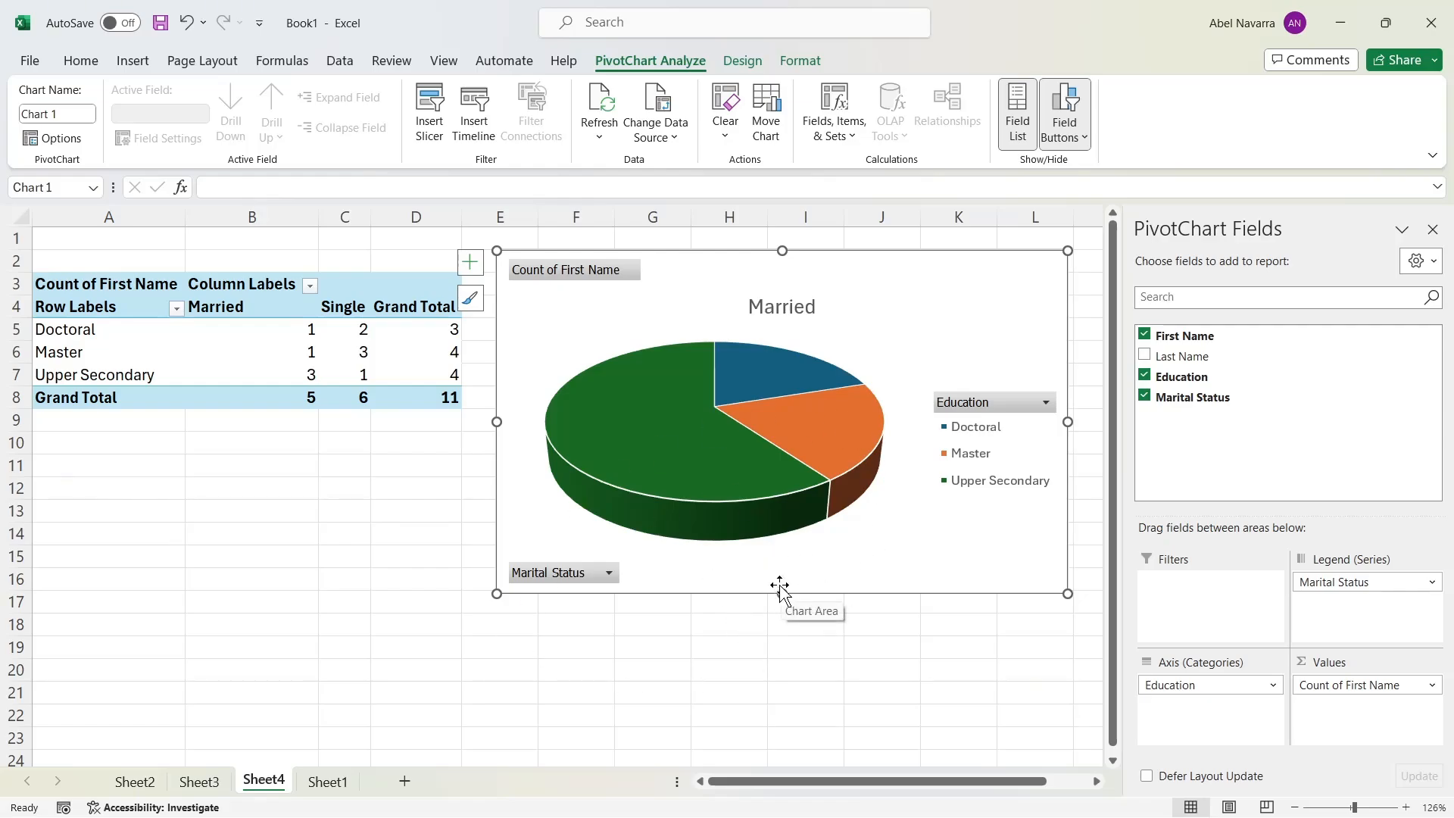
mouse_move(1068, 594)
left_mouse_down()
mouse_move(871, 494)
mouse_move(1071, 605)
left_mouse_up()
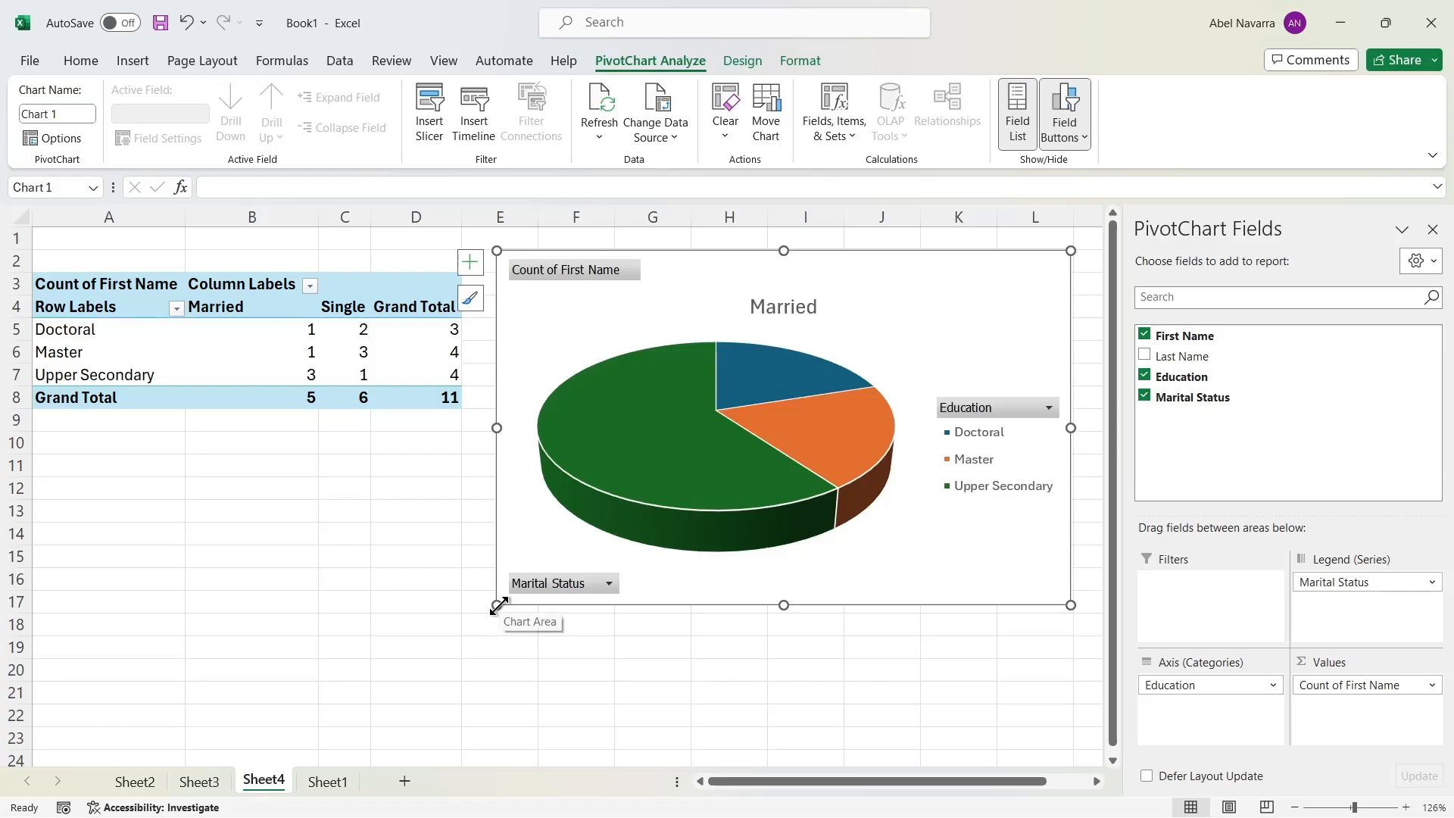
left_click_drag(498, 605, 466, 637)
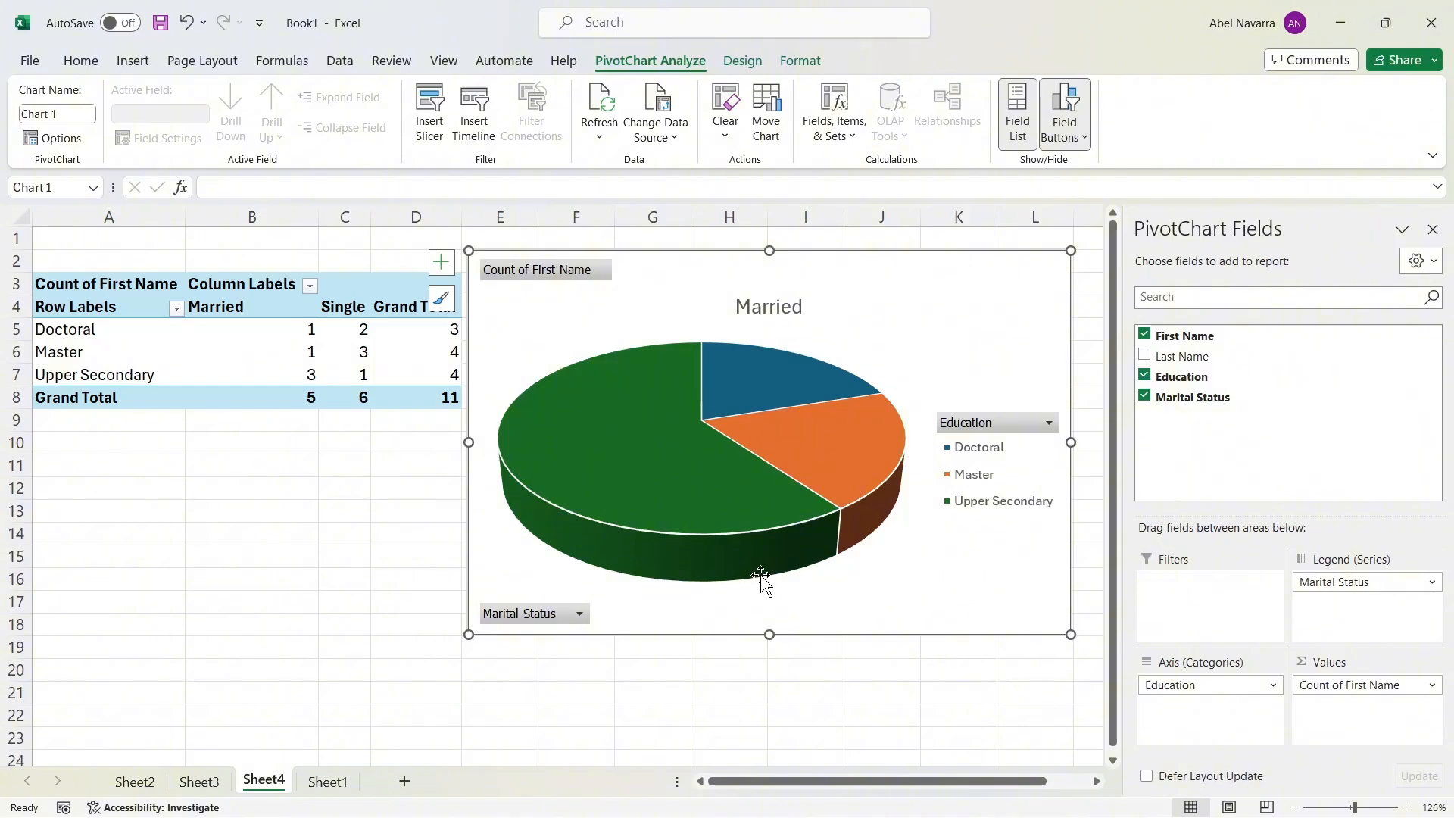
View the Marital Status filter choices unchanged, and filter the pie chart's Education field to show only Doctoral
left_click(577, 615)
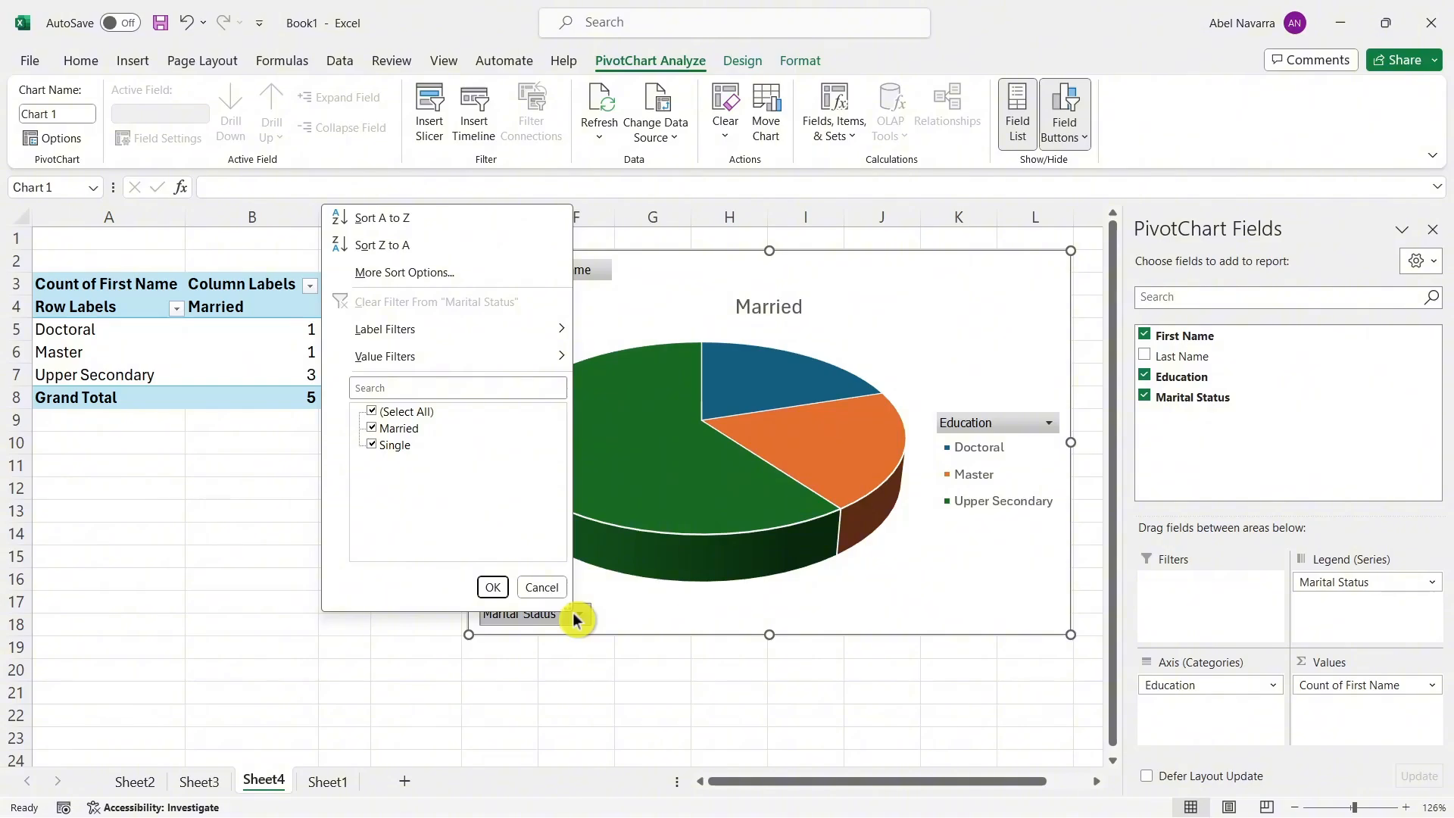
key("Return")
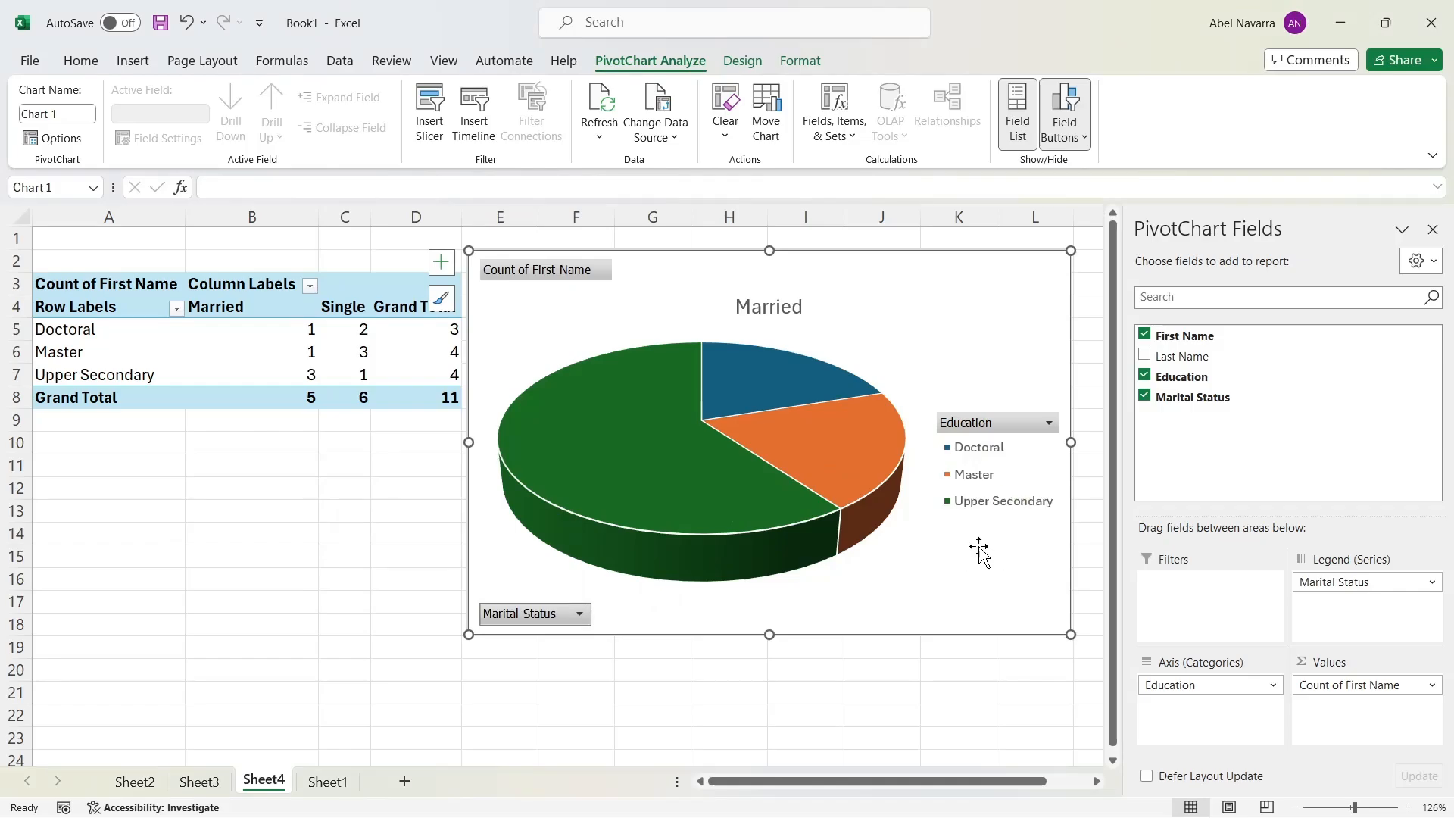
left_click(1049, 423)
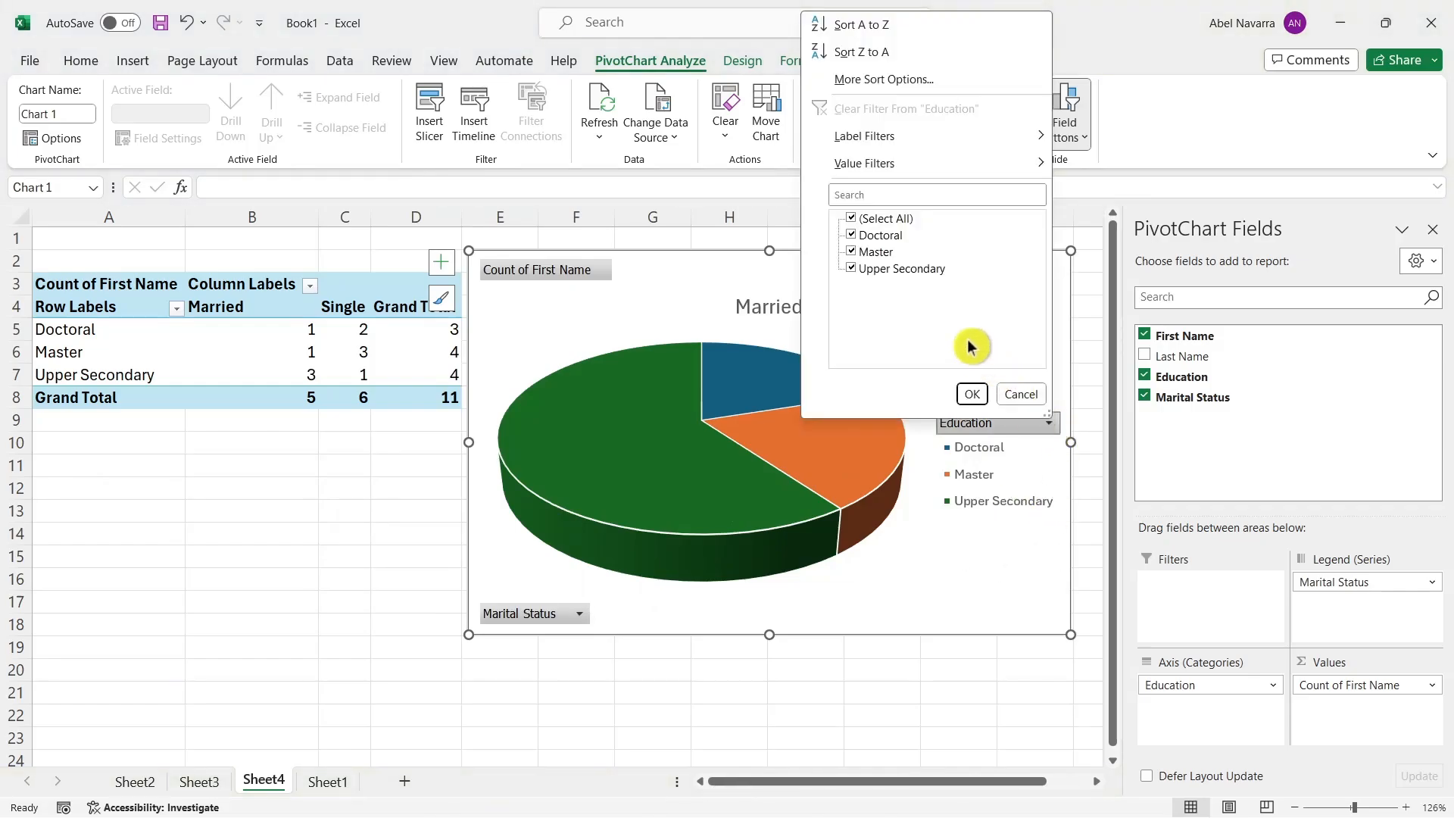
left_click(852, 227)
left_click(850, 220)
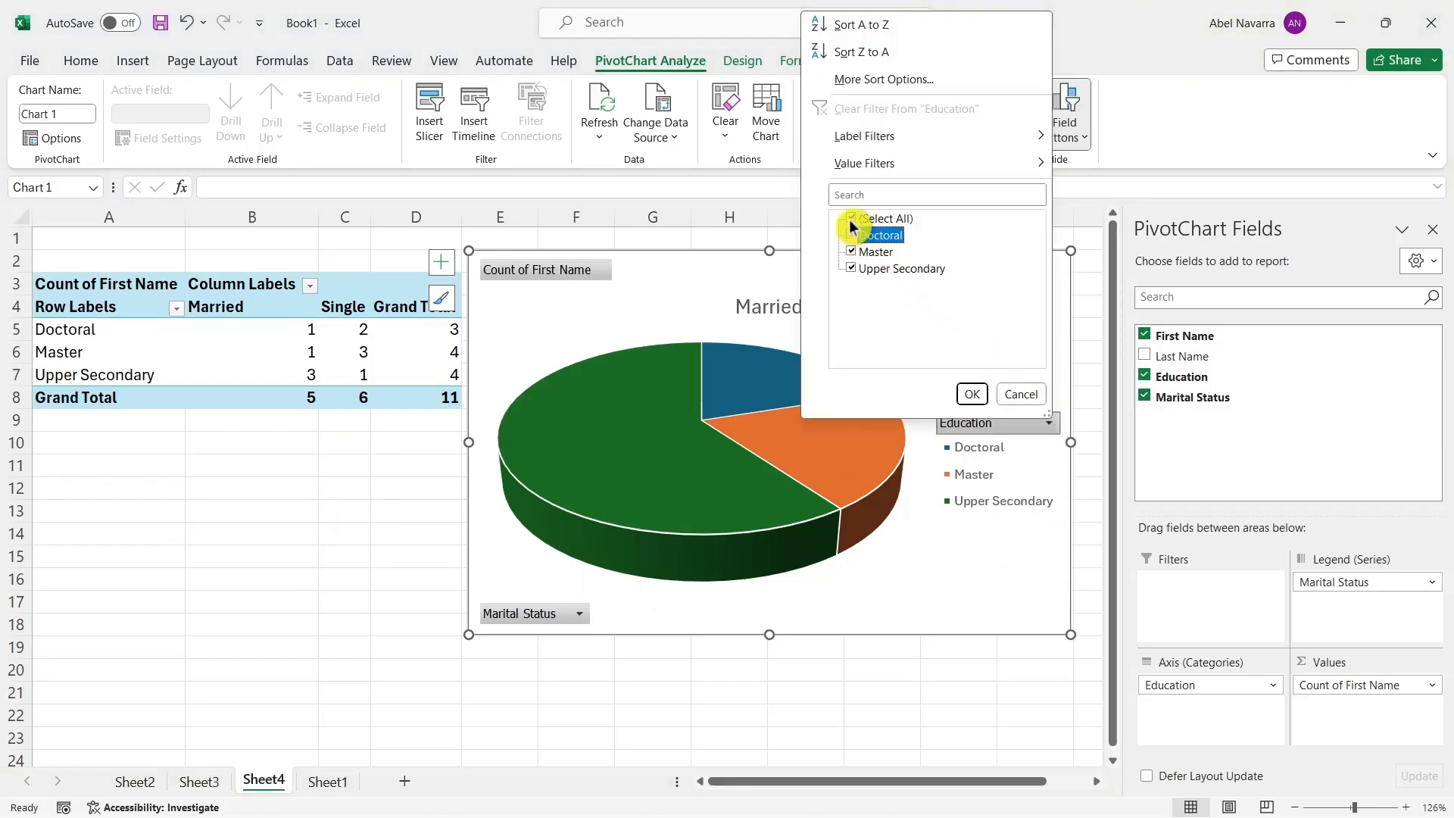
left_click(853, 235)
left_click(975, 394)
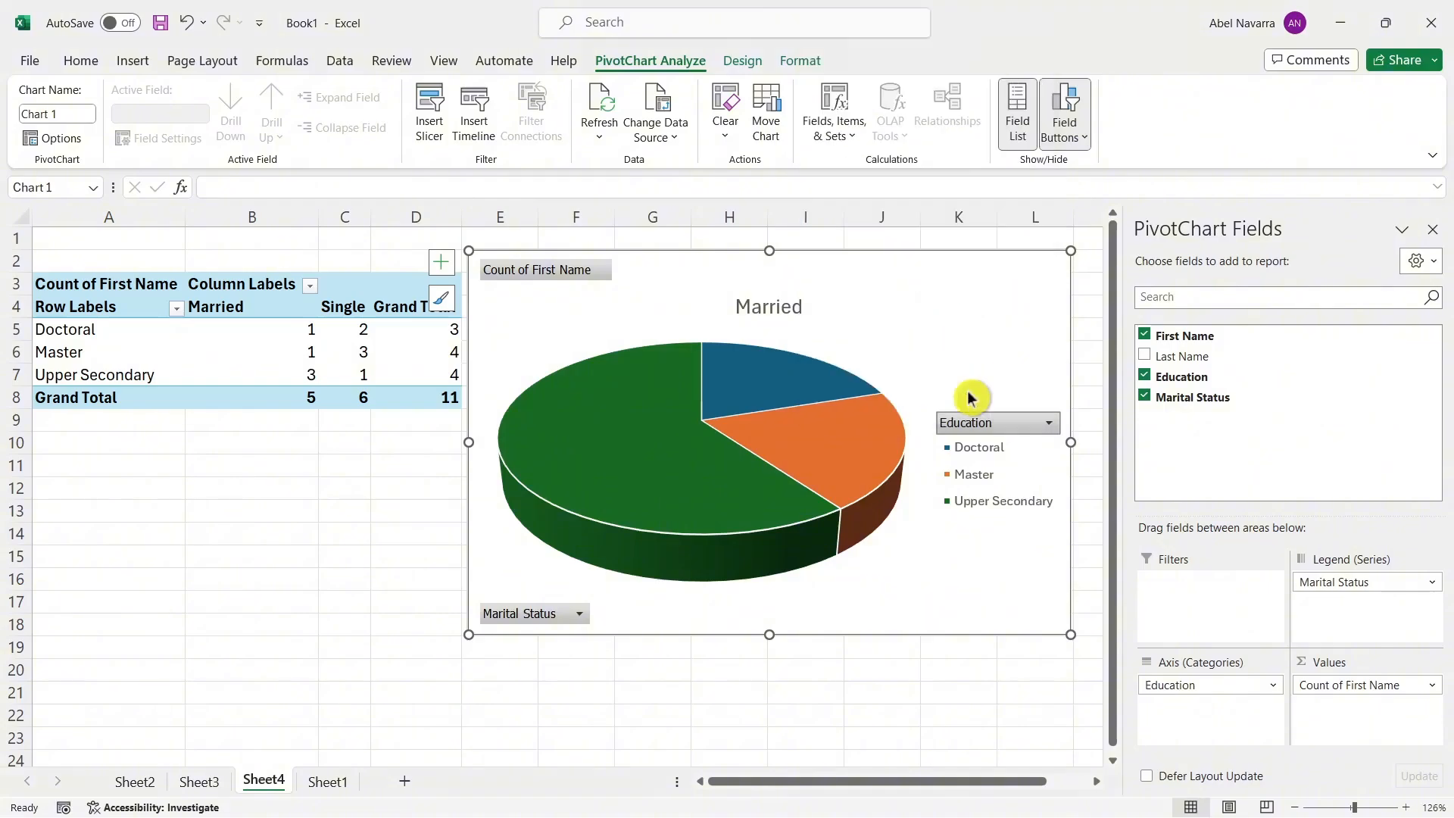
Change the pie chart's Education filter to show only Master
left_click(1036, 450)
left_click(833, 283)
left_click(814, 270)
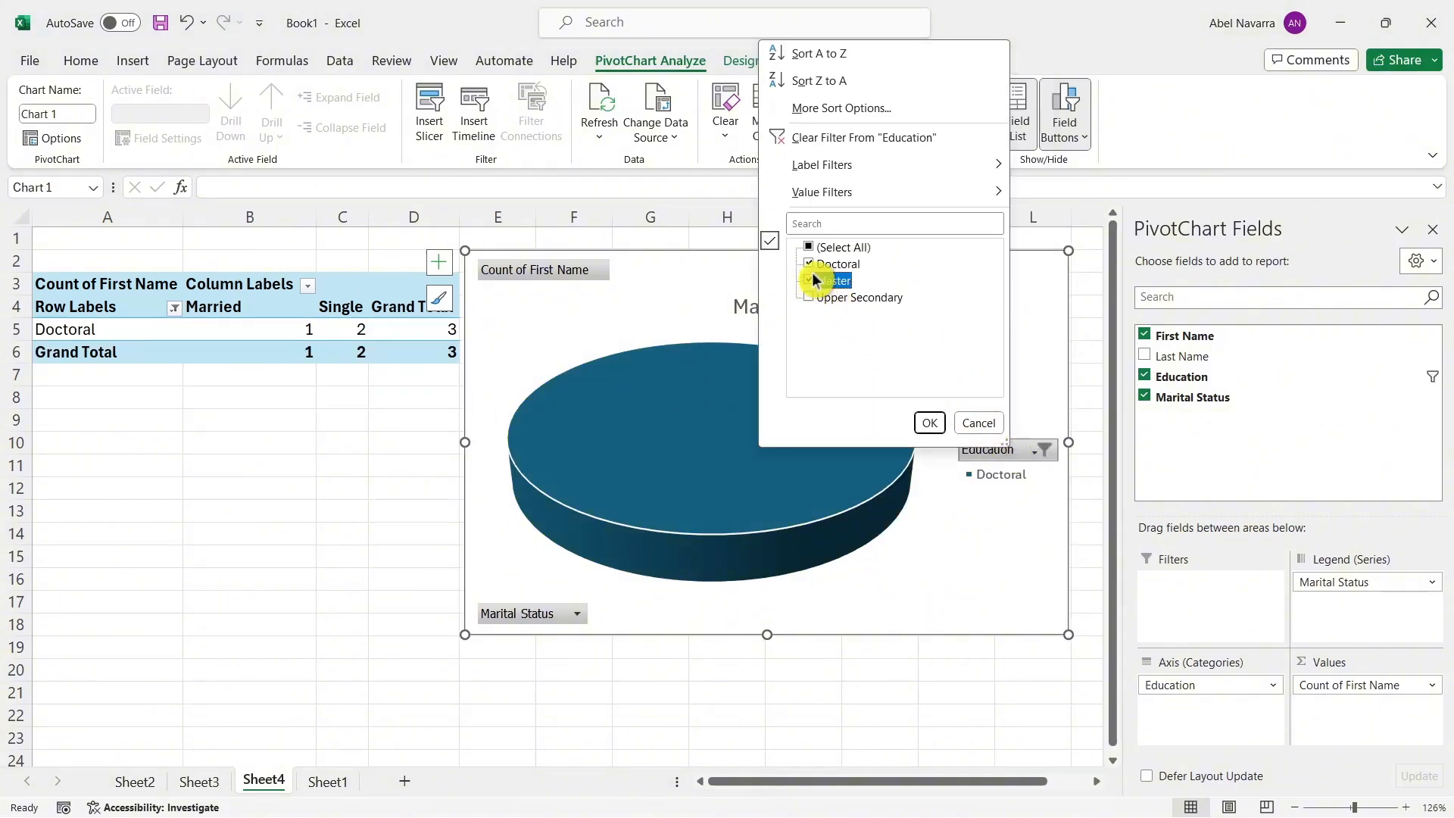
left_click(930, 423)
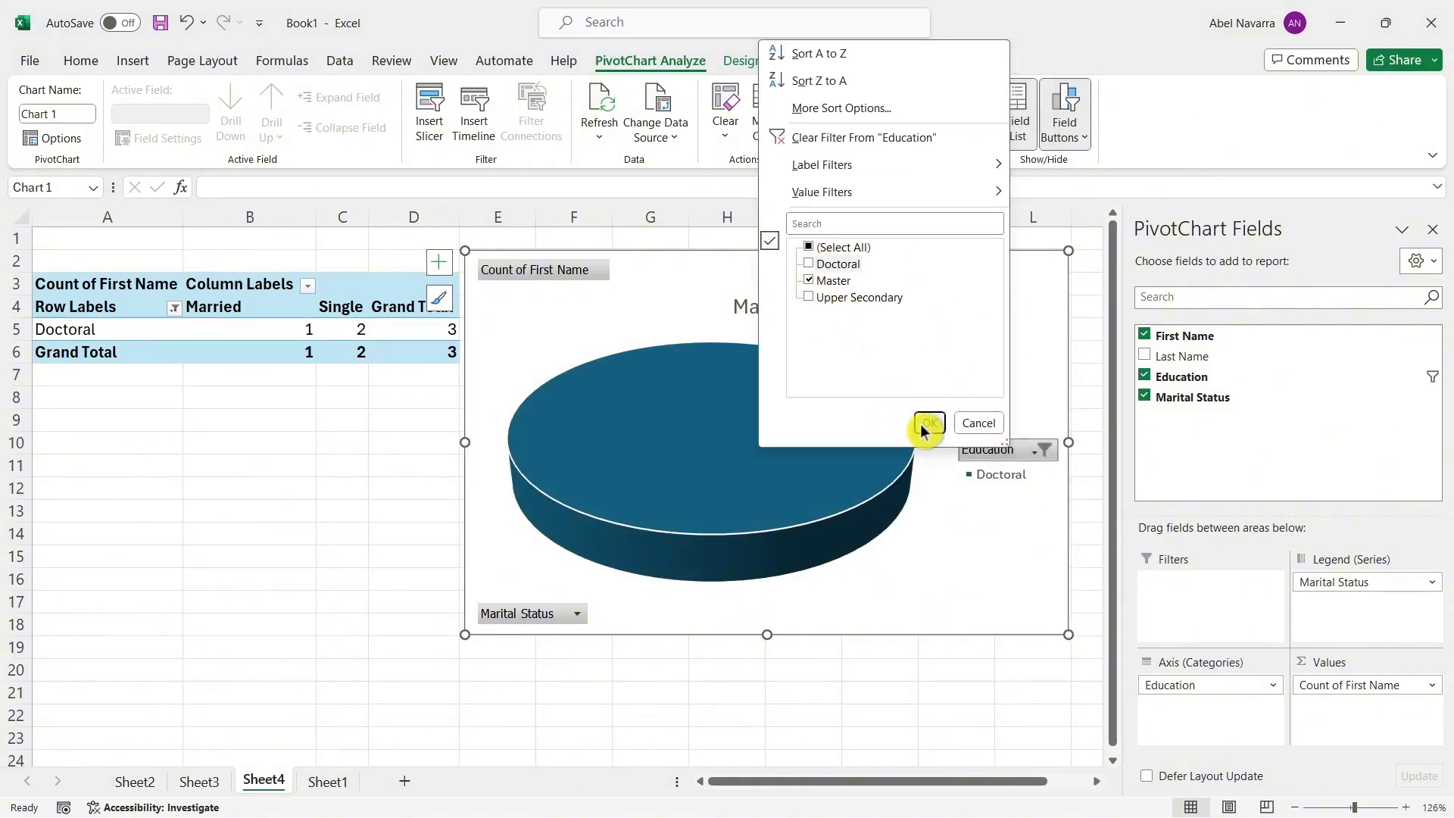
Change the pie chart's Education filter to show only Upper Secondary
left_click(1034, 450)
left_click(815, 299)
left_click(830, 283)
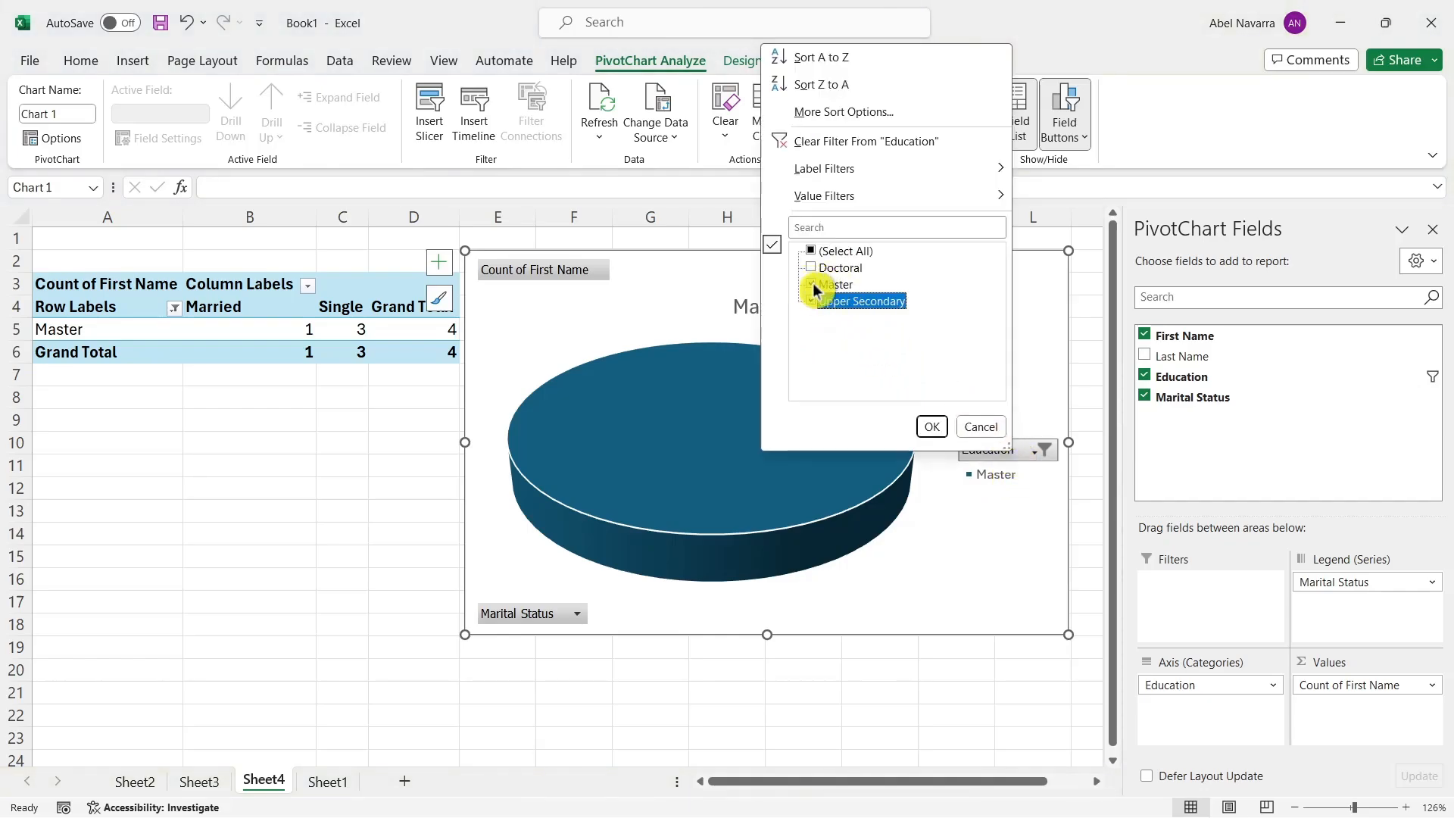
left_click(932, 425)
Include all education levels in the pie chart again by selecting every item in the Education filter
left_click(1015, 452)
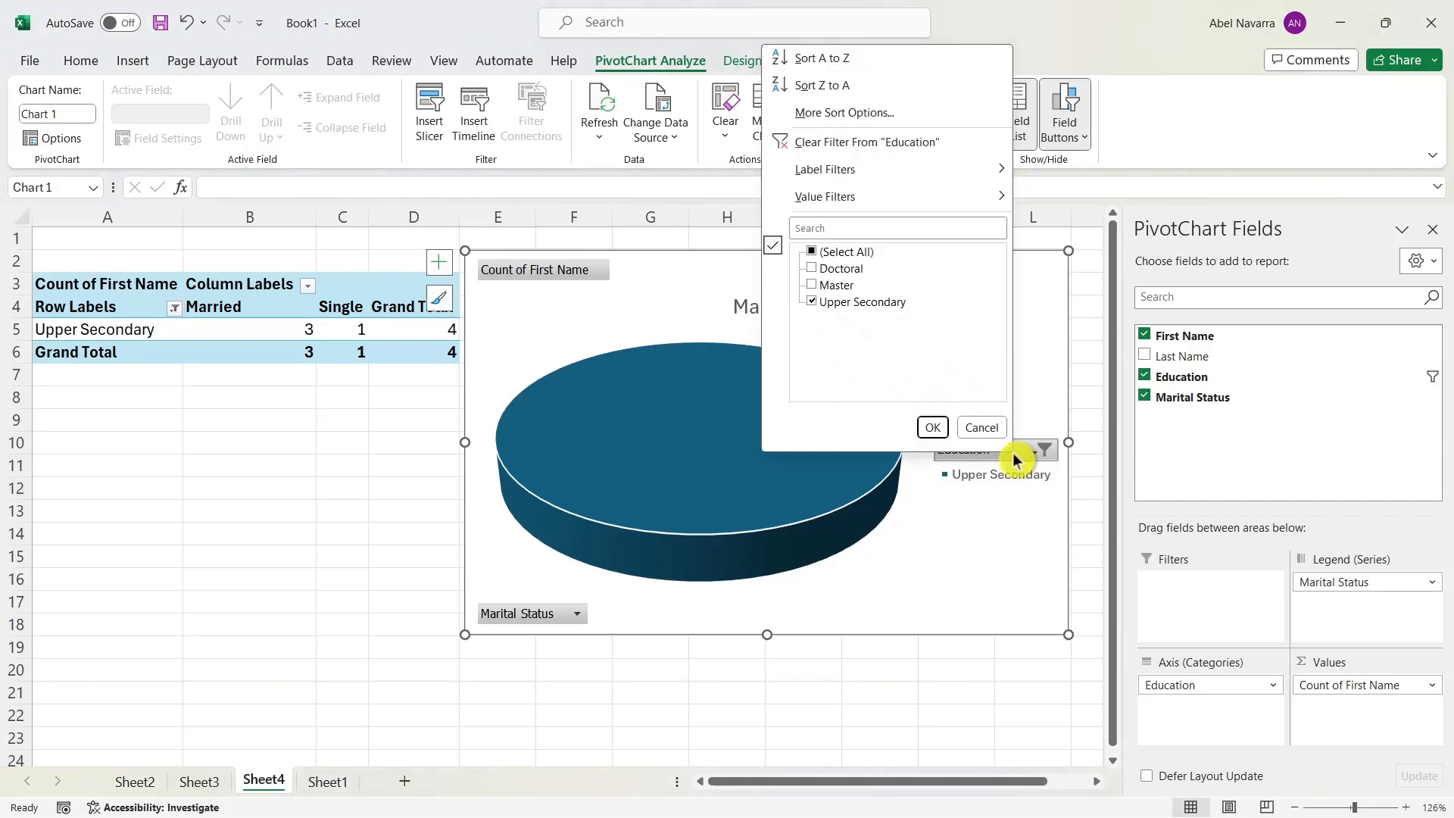
left_click(812, 252)
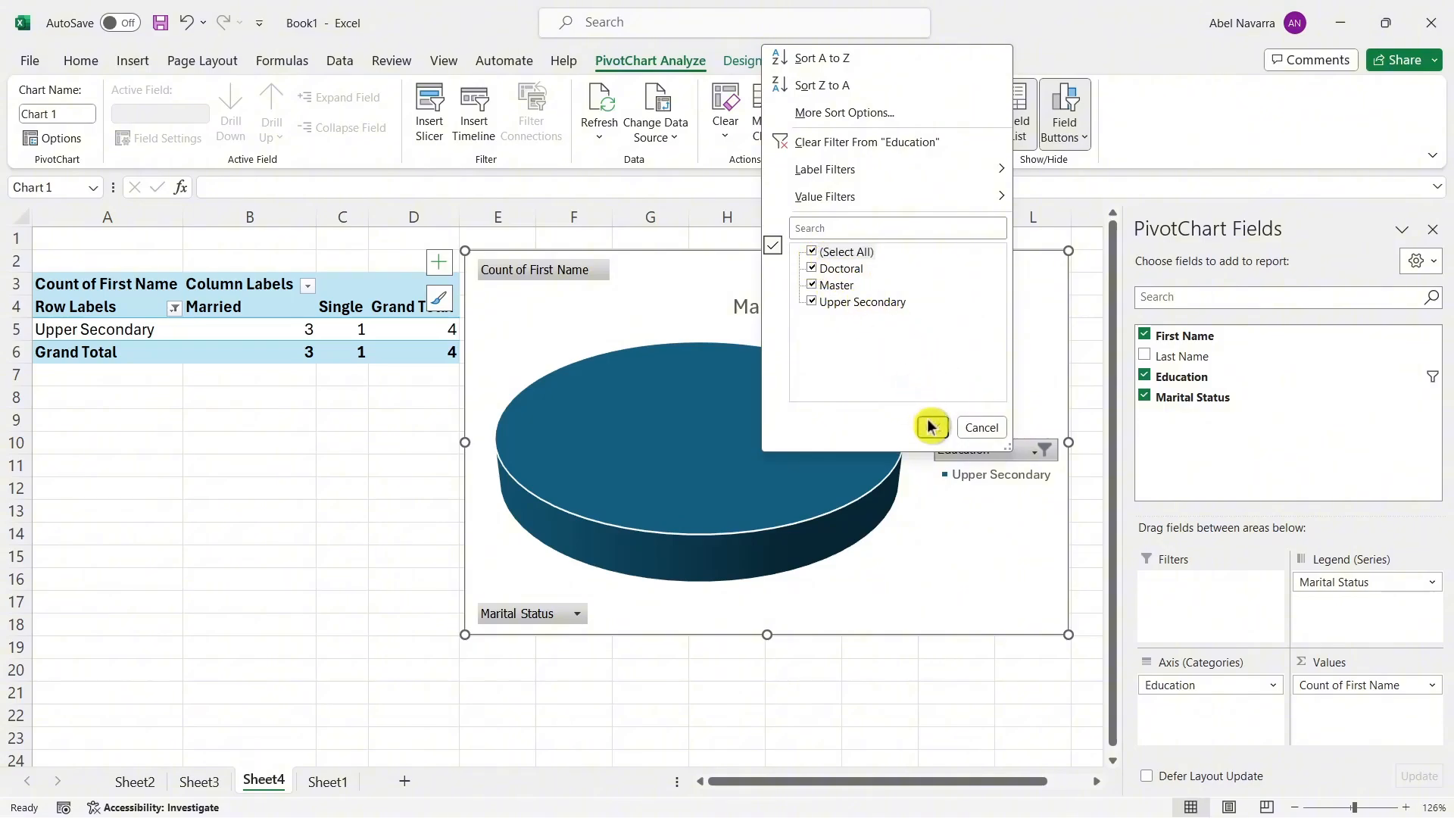
left_click(931, 427)
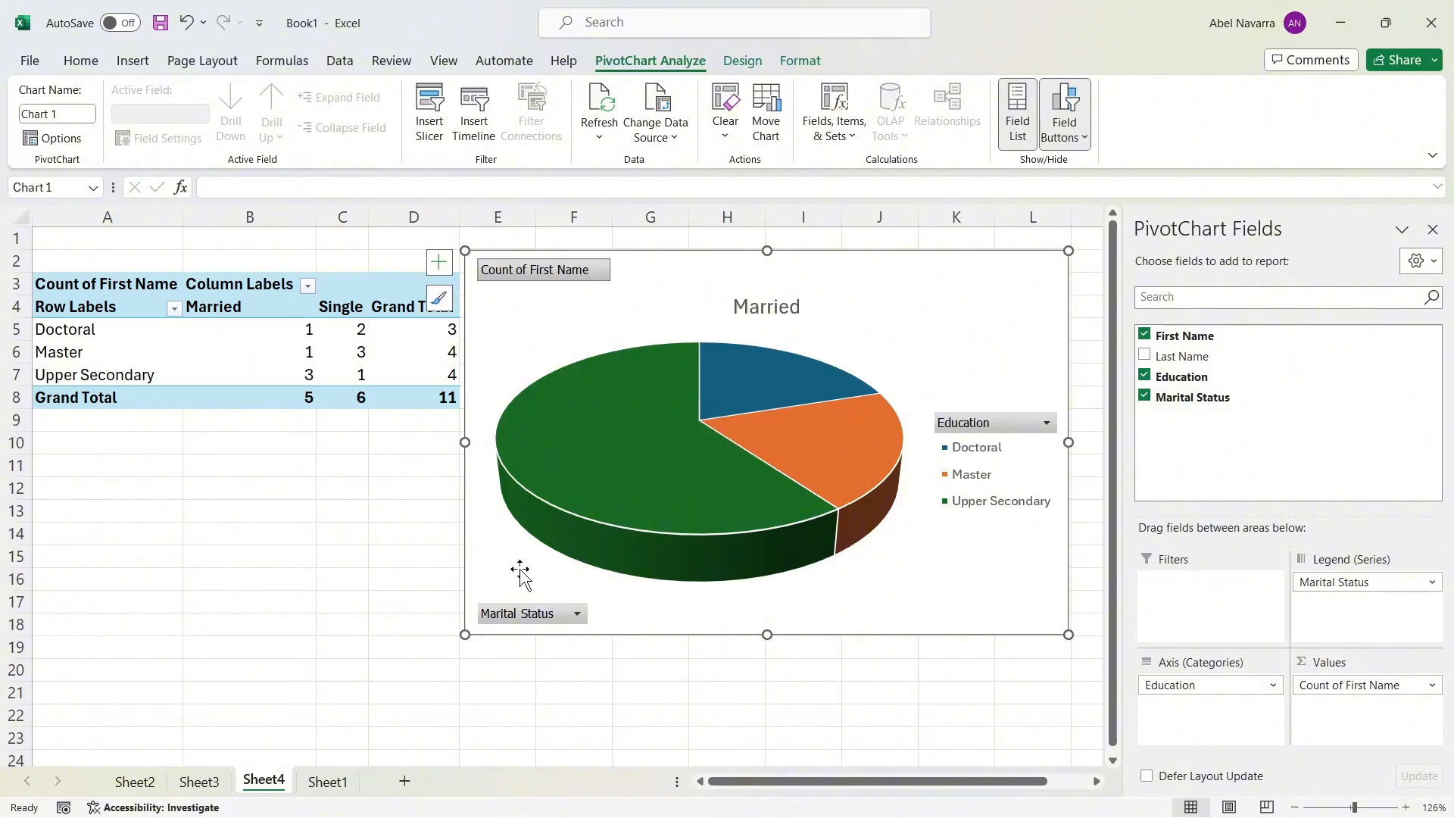
Filter the pie chart's Marital Status field to show only Single
left_click(536, 615)
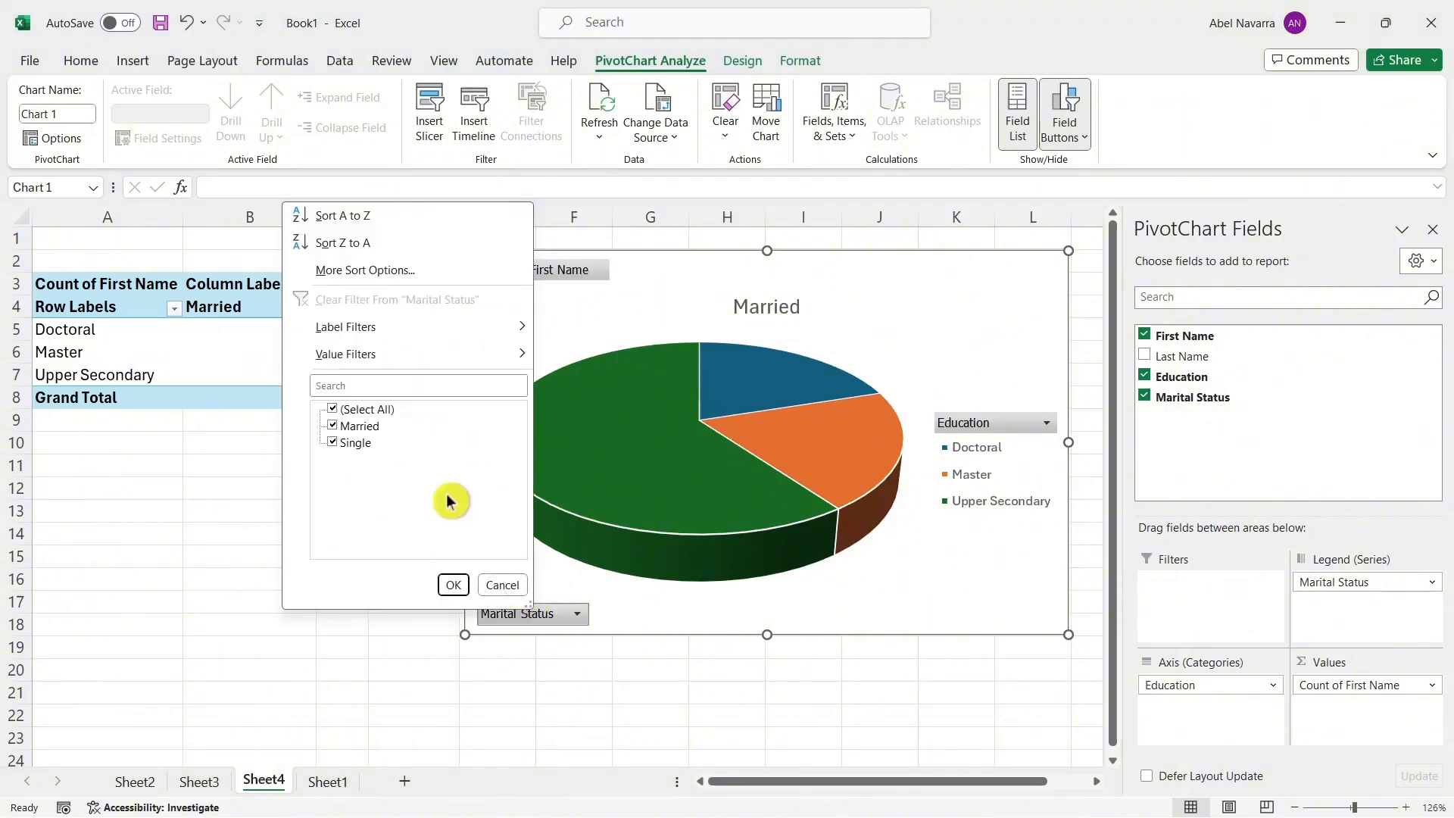
left_click(332, 409)
left_click(333, 443)
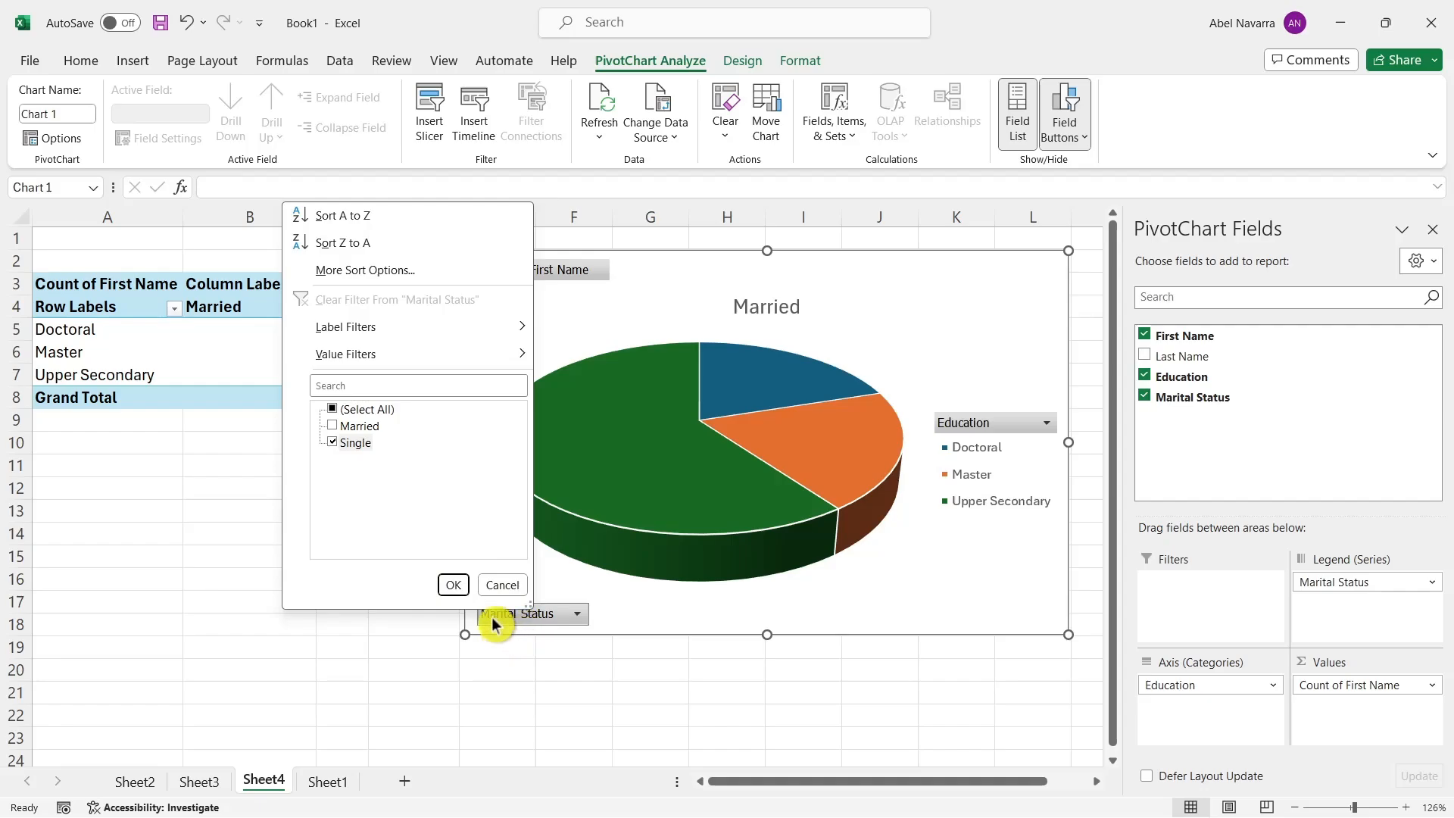
left_click(453, 585)
Change the pie chart's Marital Status filter to show only Married
left_click(606, 618)
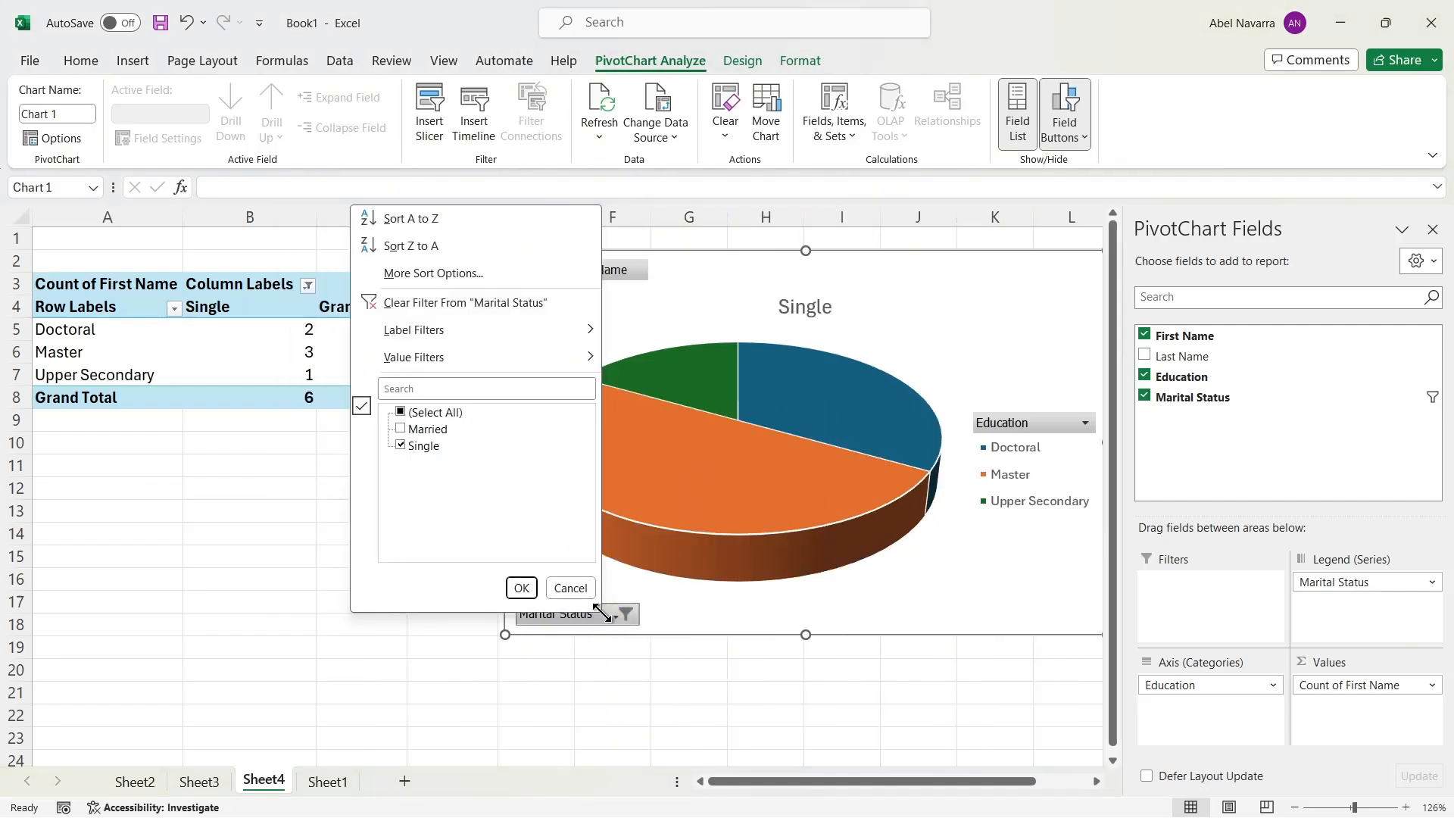
left_click(402, 413)
left_click(402, 428)
left_click(522, 588)
Include both marital statuses again by selecting every item in the Marital Status filter
left_click(587, 615)
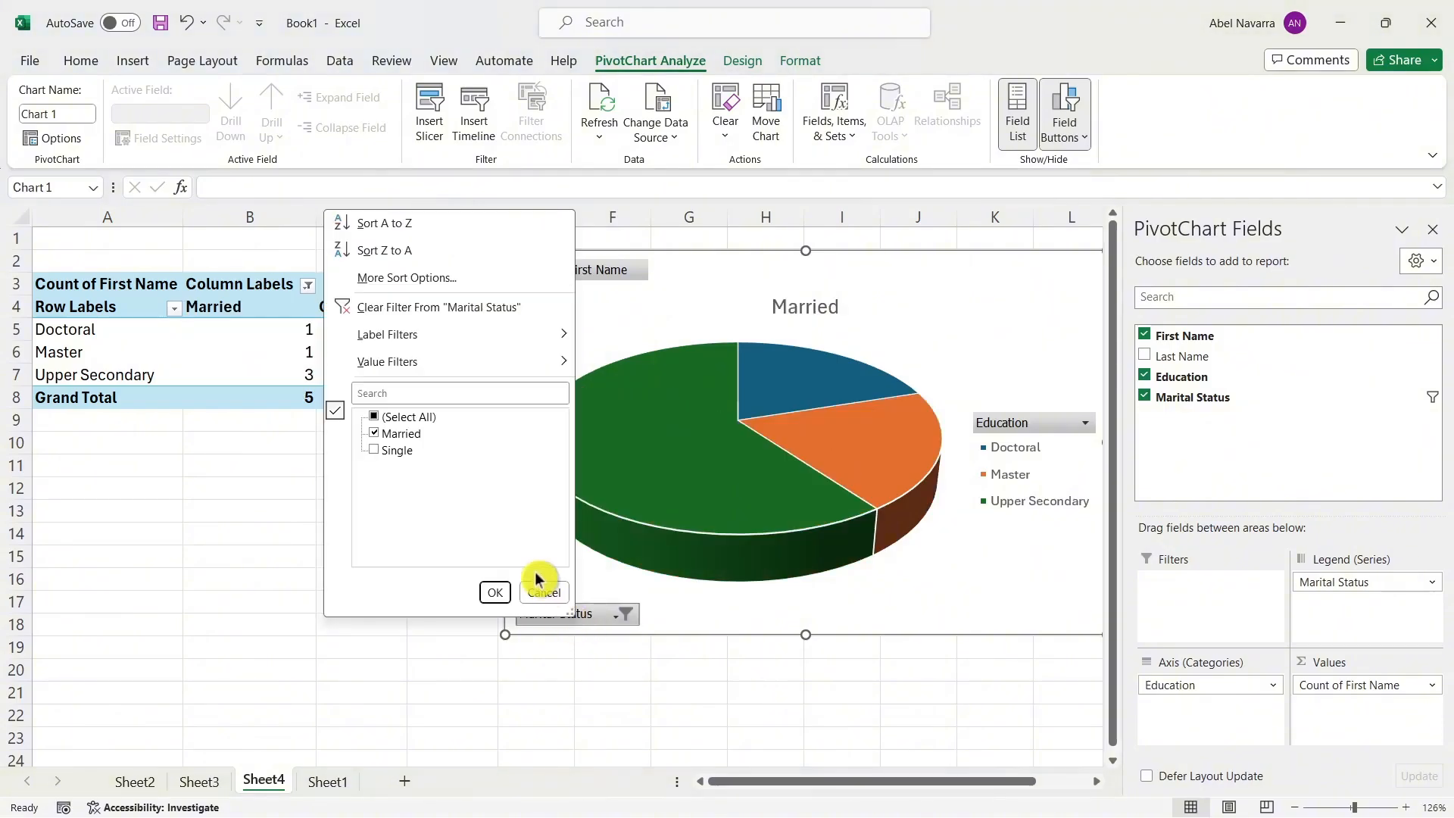
left_click(377, 417)
left_click(496, 592)
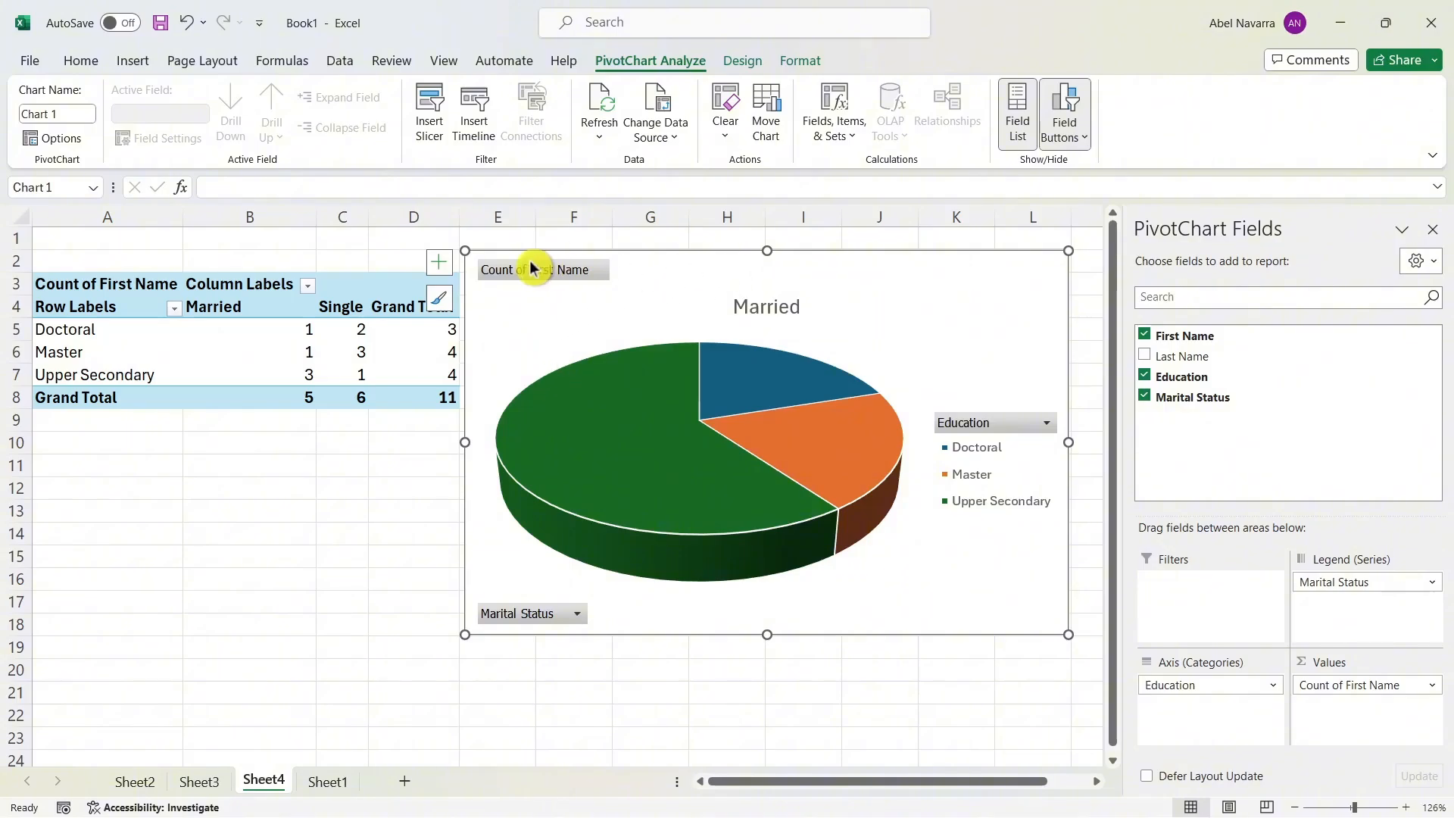
Try switching the pie chart's data labels, legend and title on and off, restoring each to its original setting
left_click(440, 266)
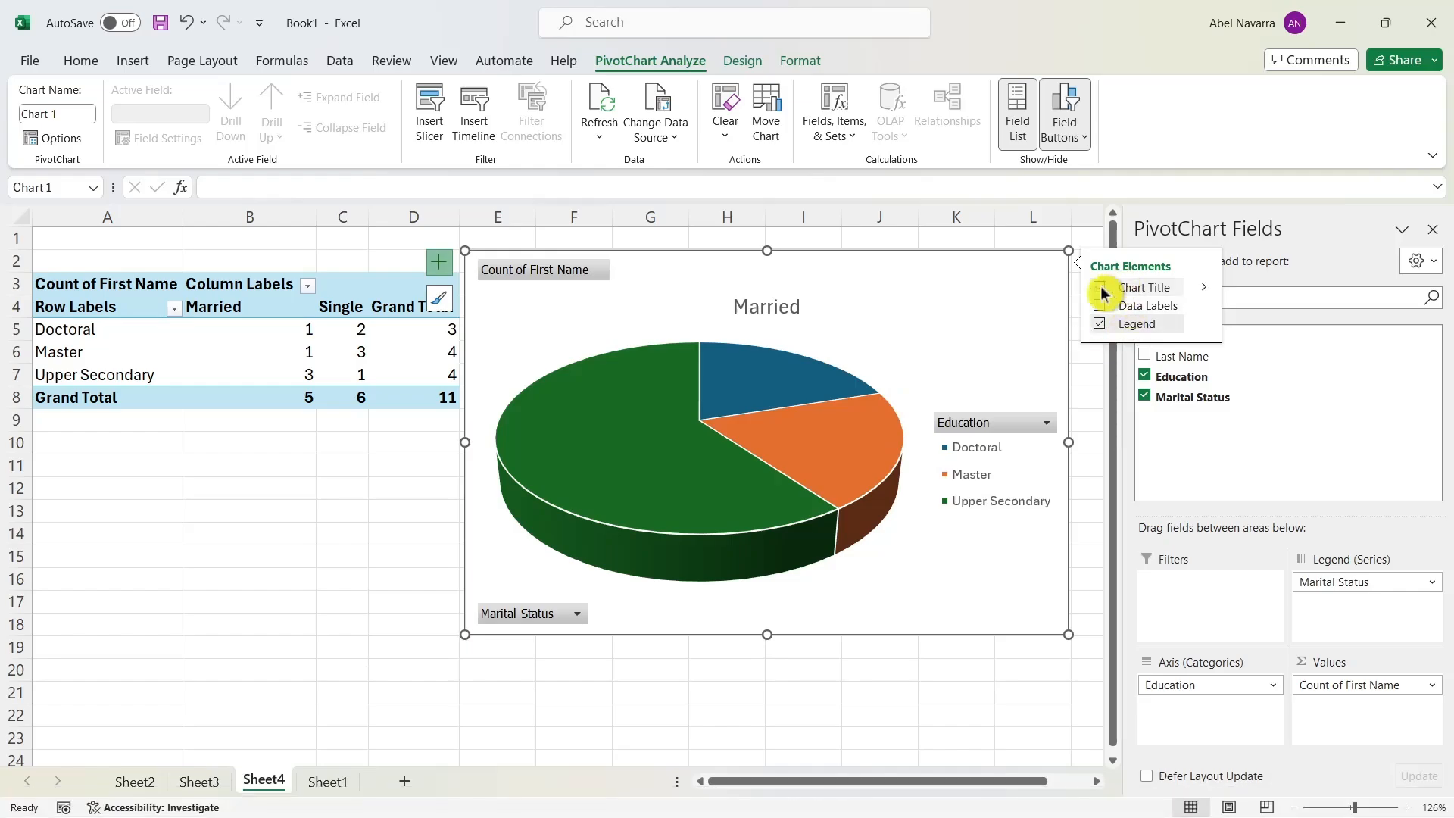
left_click(1130, 302)
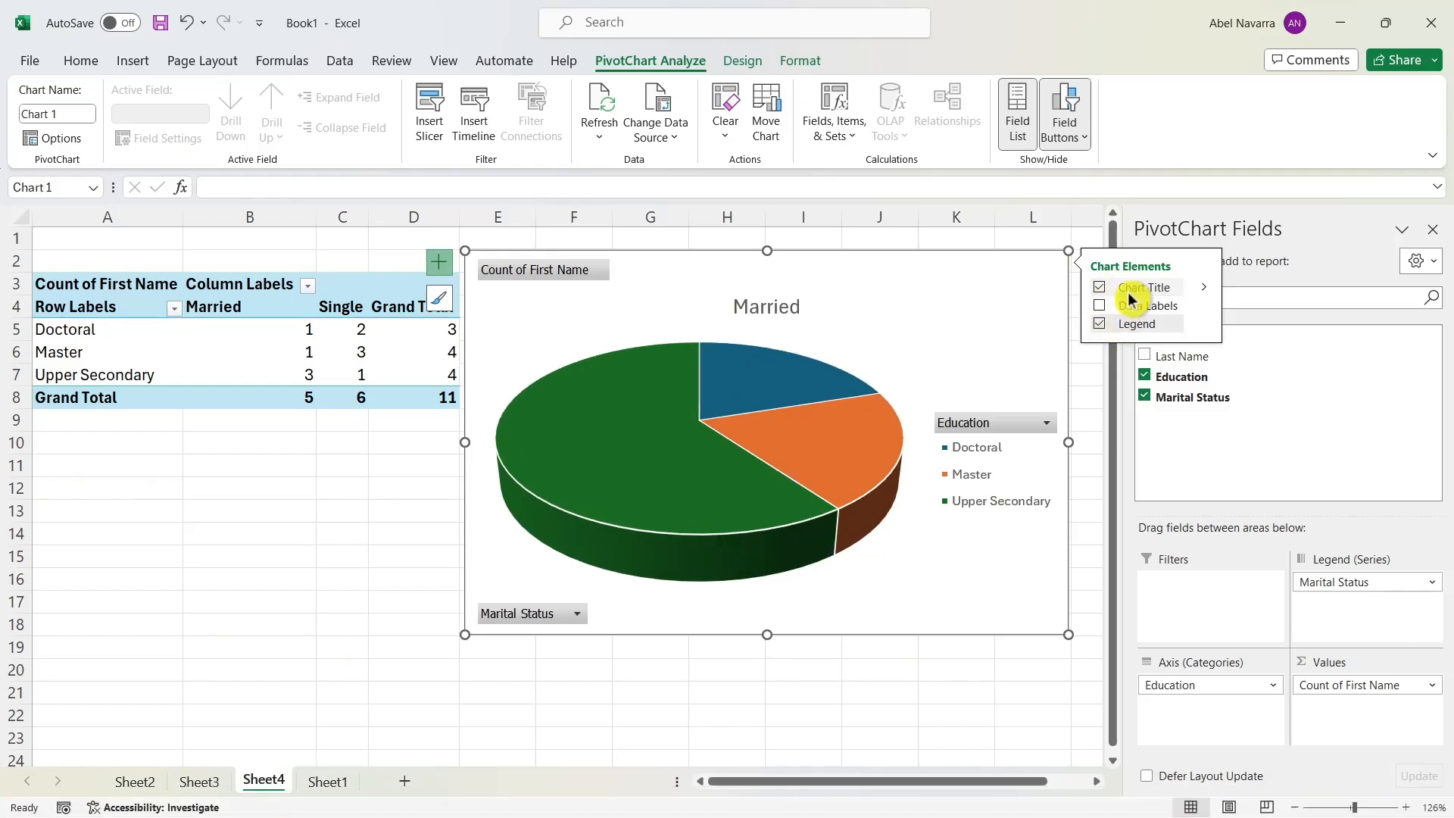
left_click(1101, 306)
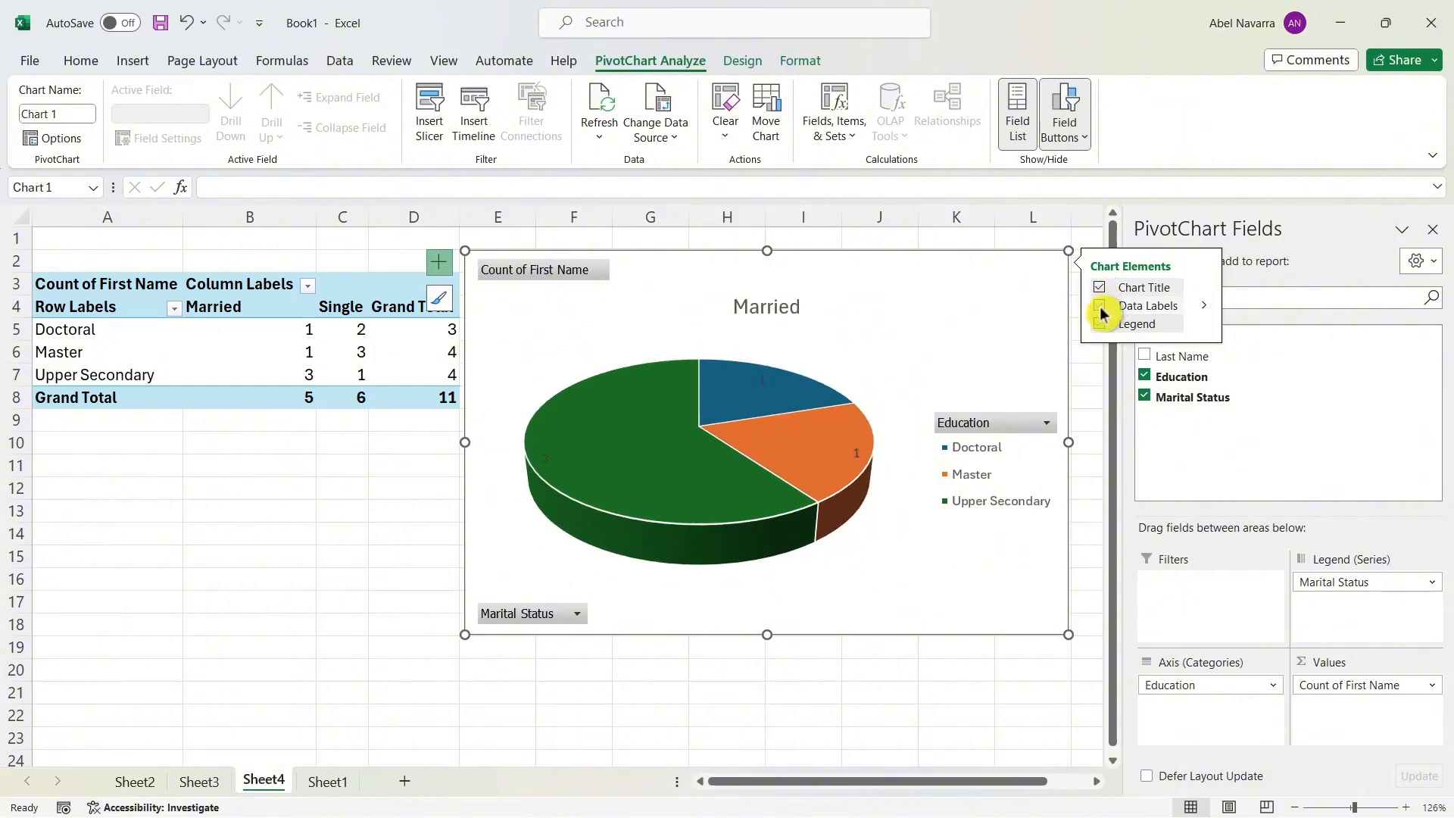
left_click(1101, 307)
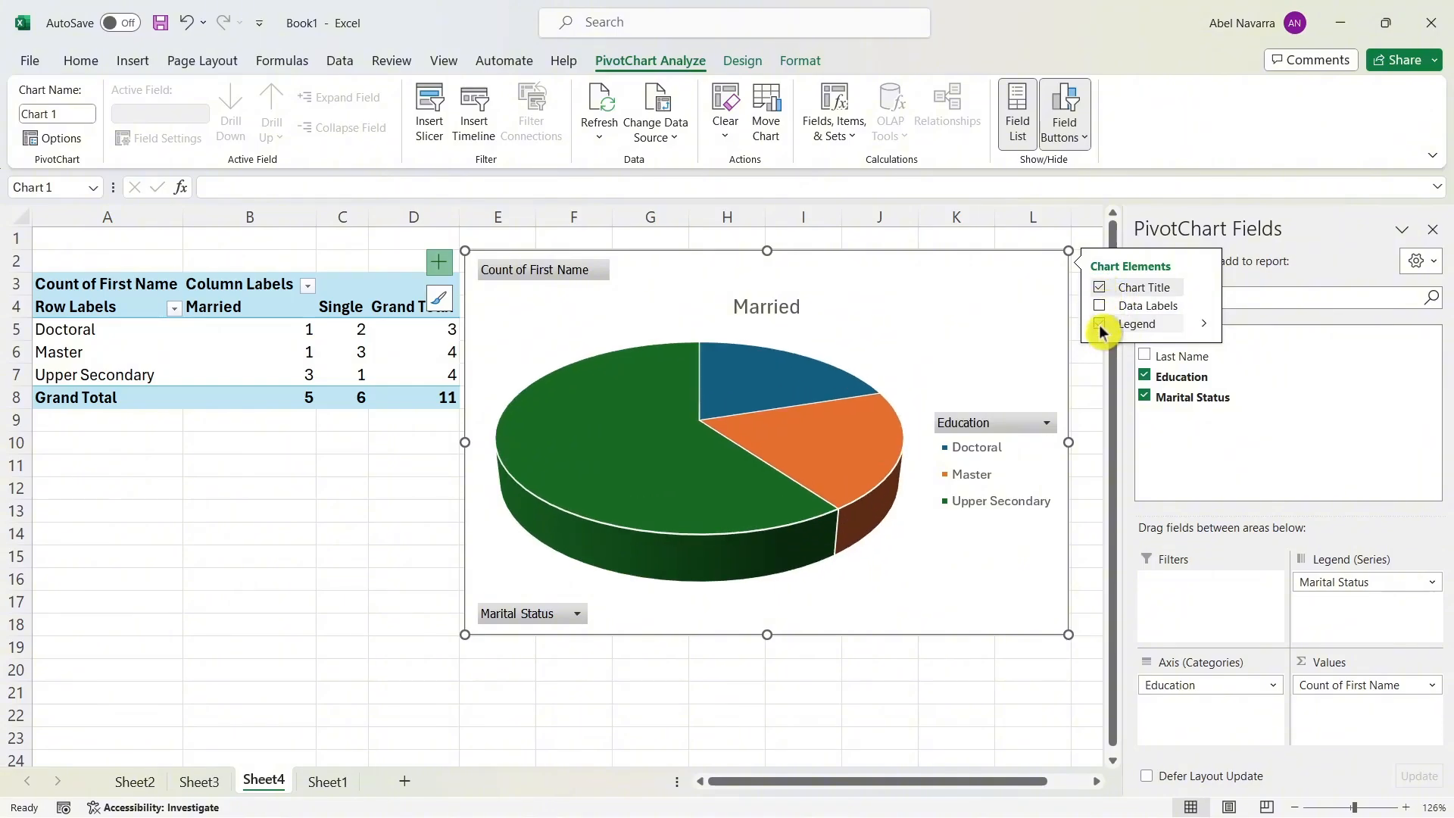
left_click(1101, 325)
left_click(1100, 325)
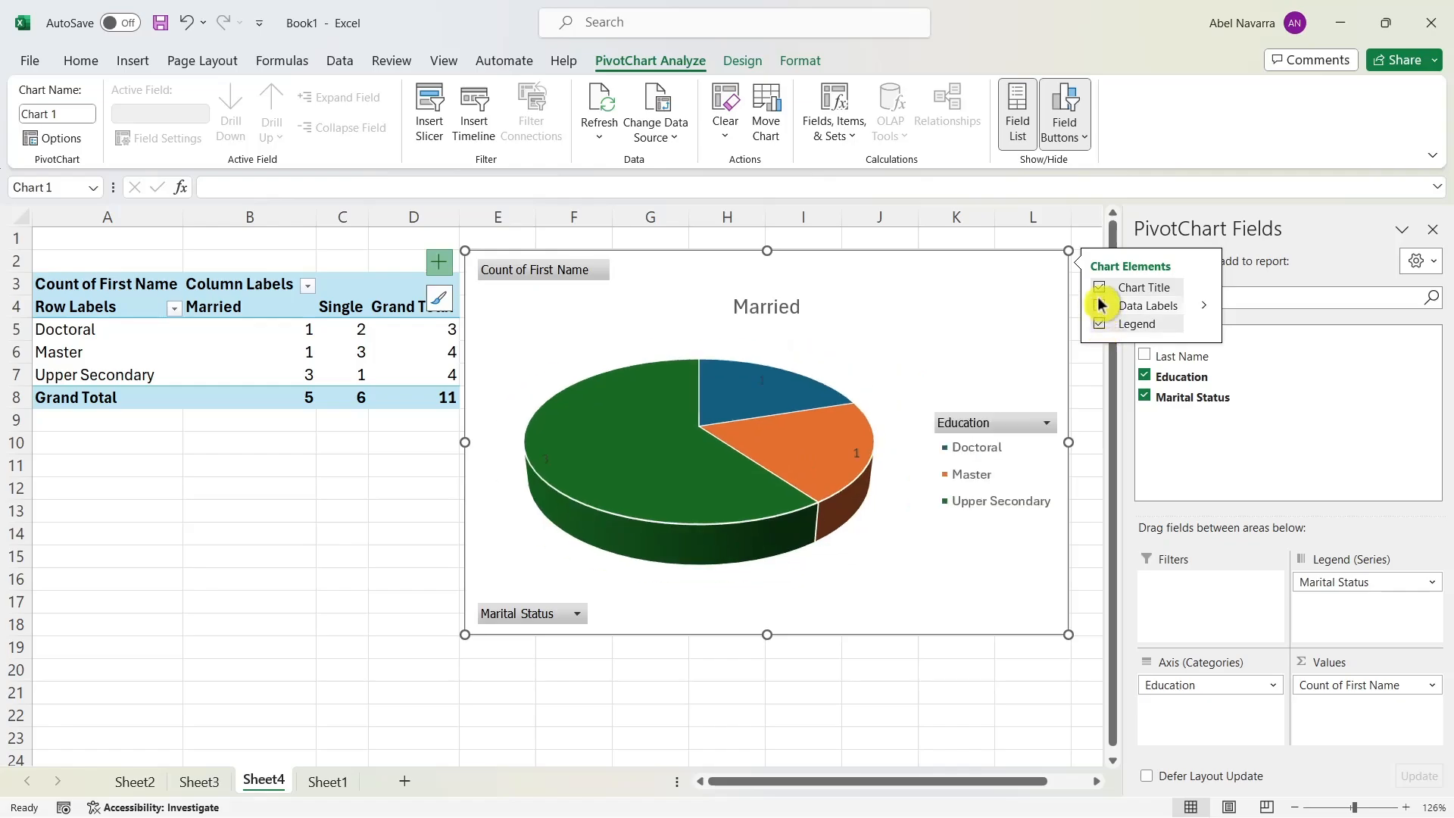
left_click(1100, 288)
left_click(1101, 290)
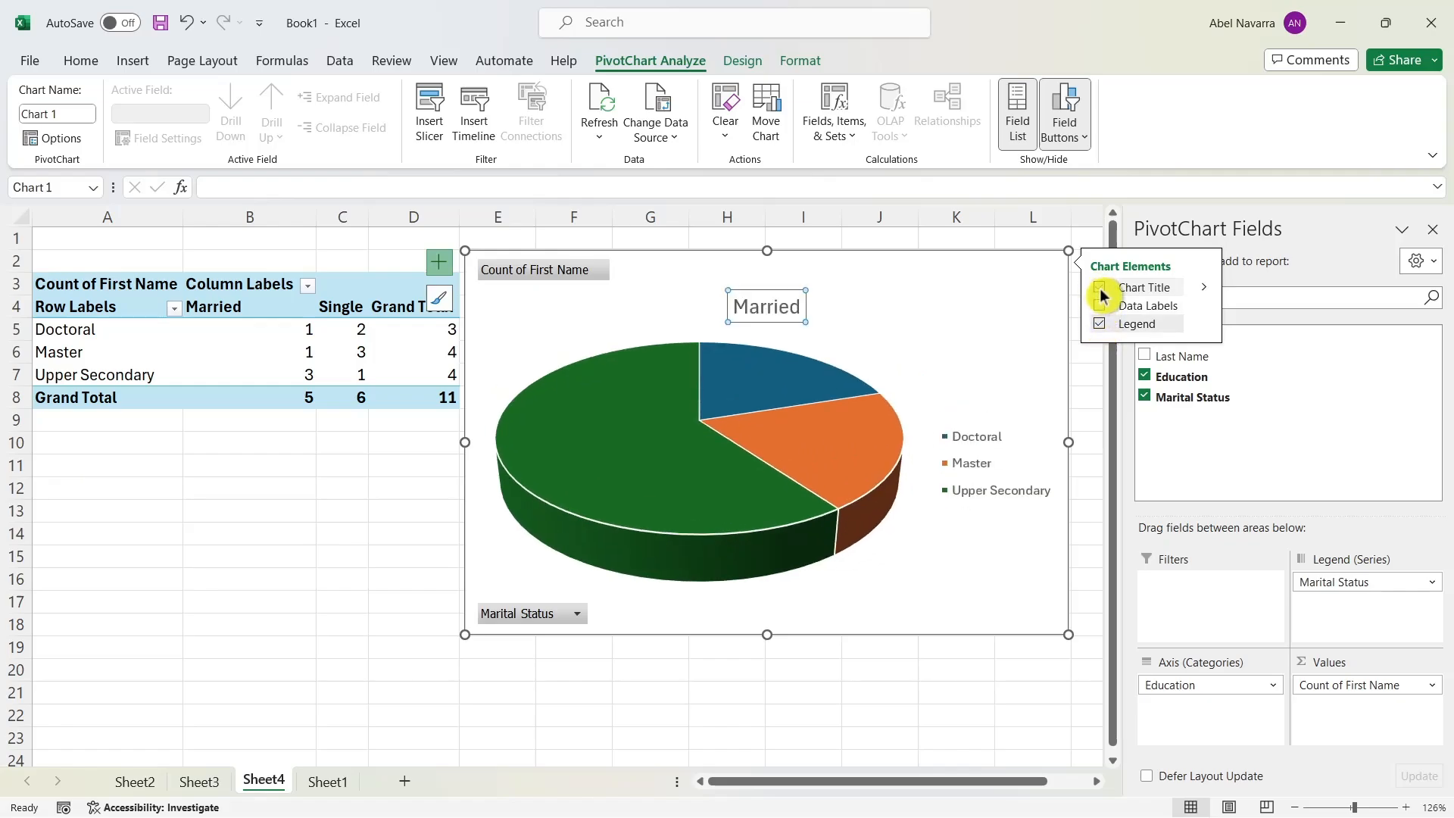
Set the chart title to Centered Overlay and look at its additional formatting options without changing them
left_click(1203, 288)
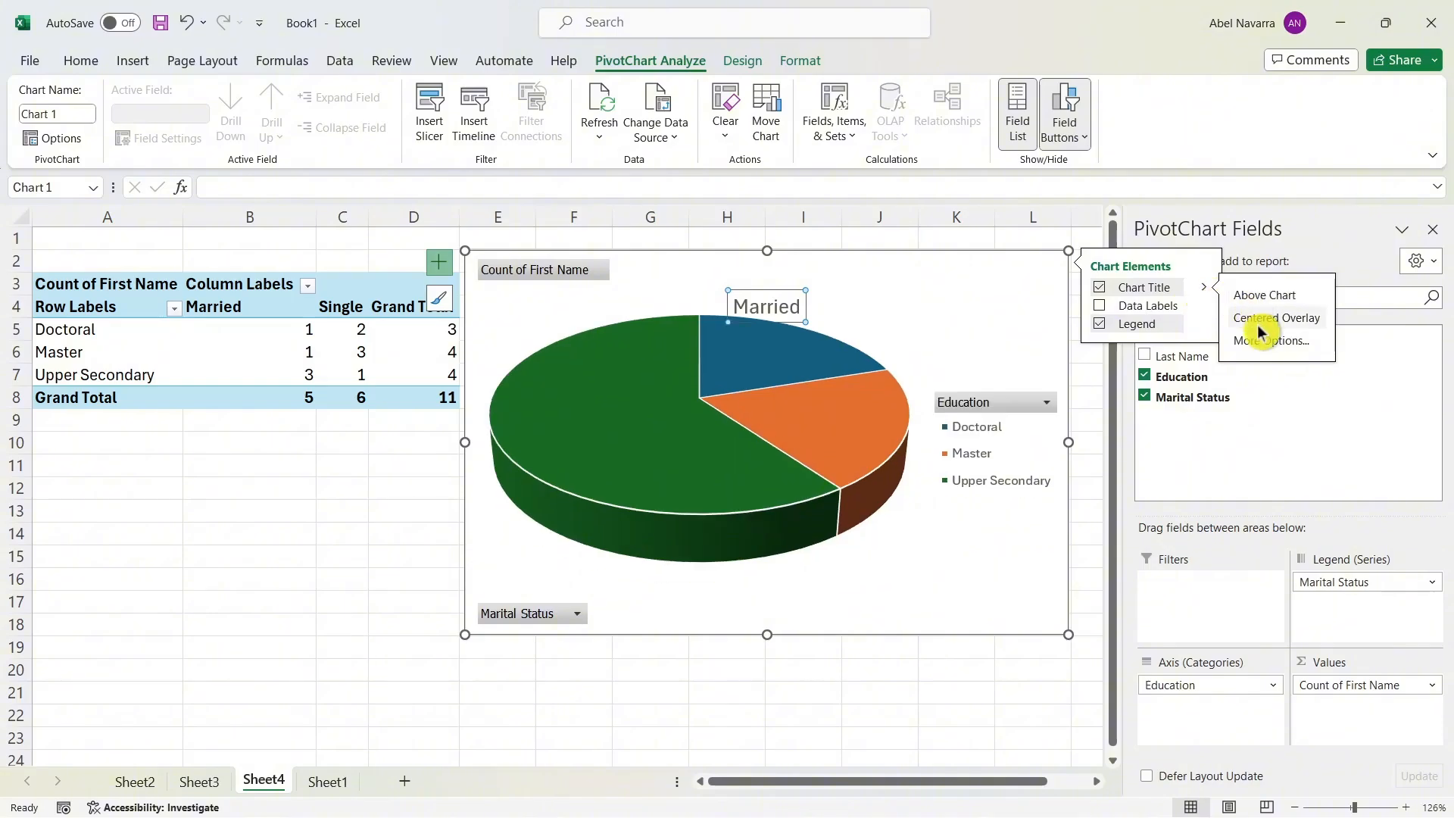
left_click(1270, 341)
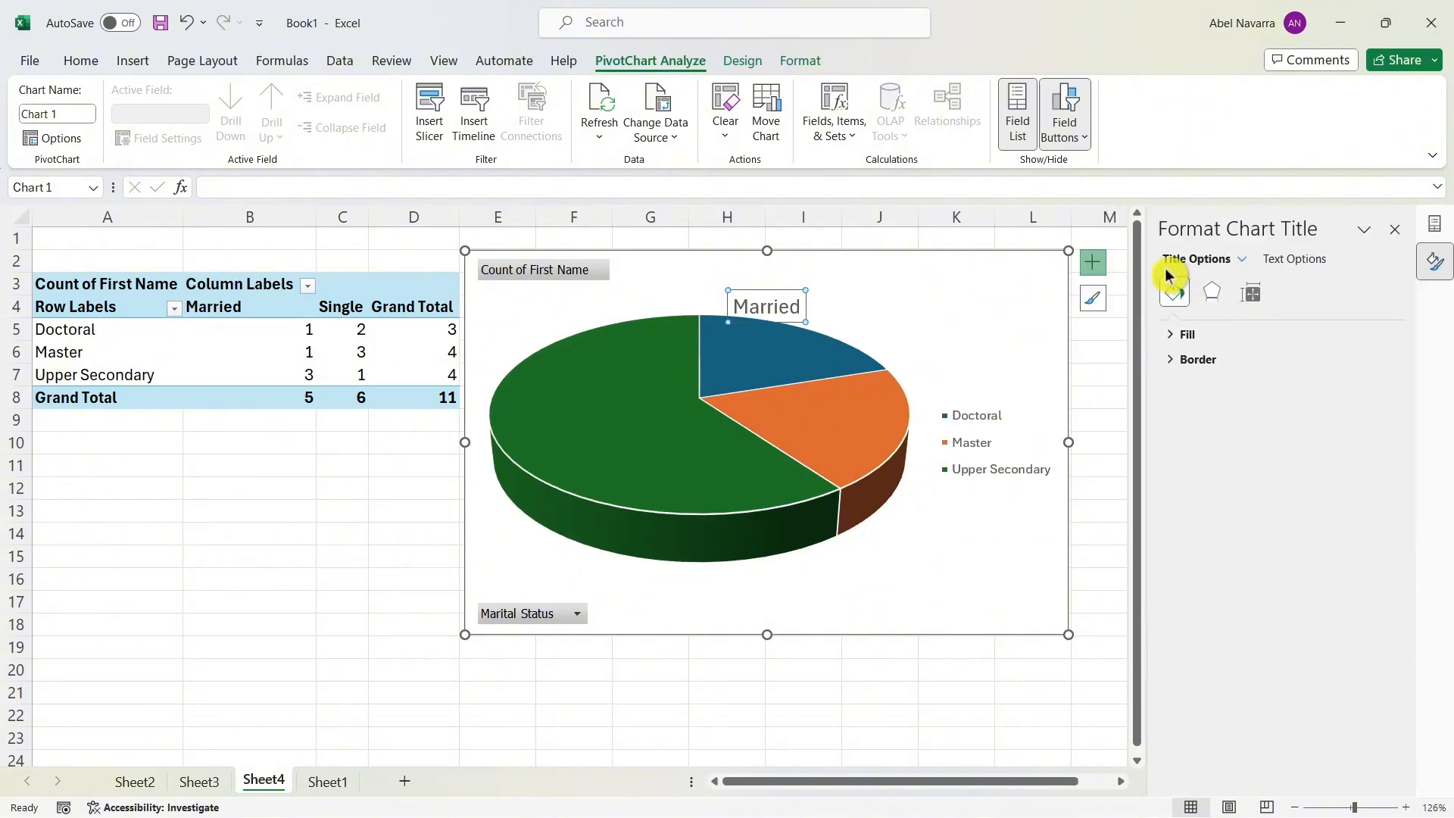
left_click(1395, 229)
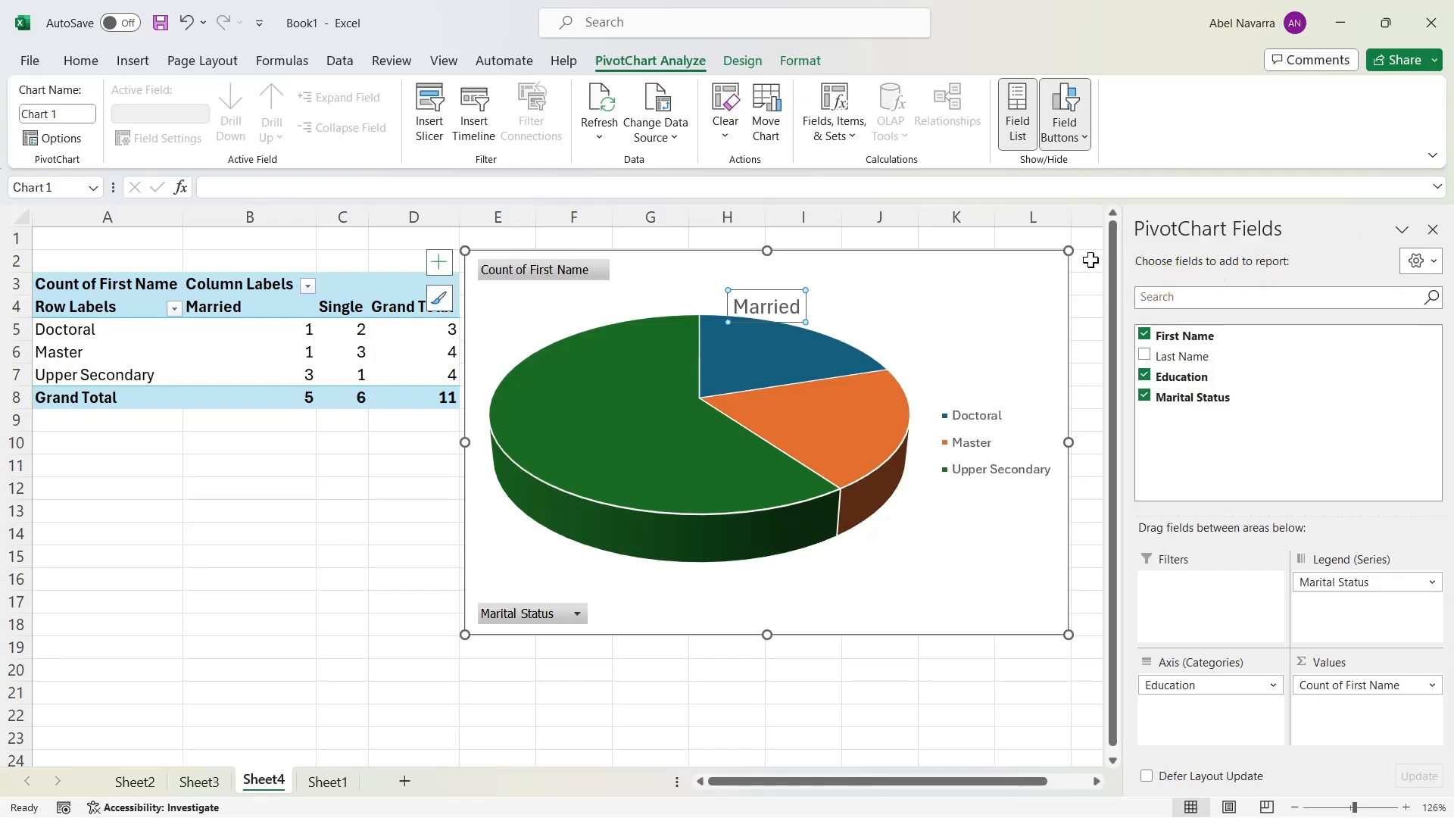
Set the chart title's position back to Above Chart
left_click(439, 262)
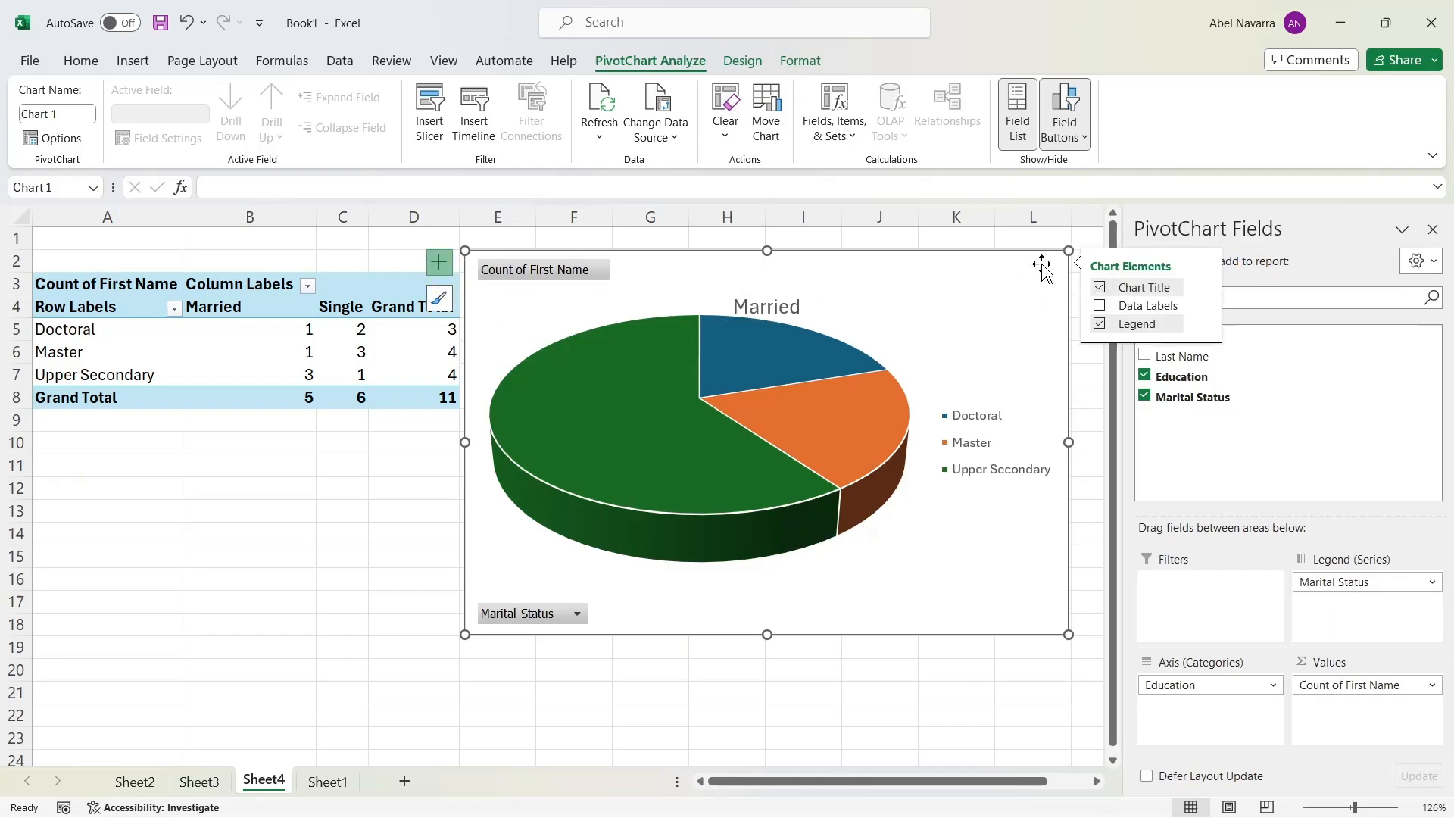
left_click(1204, 287)
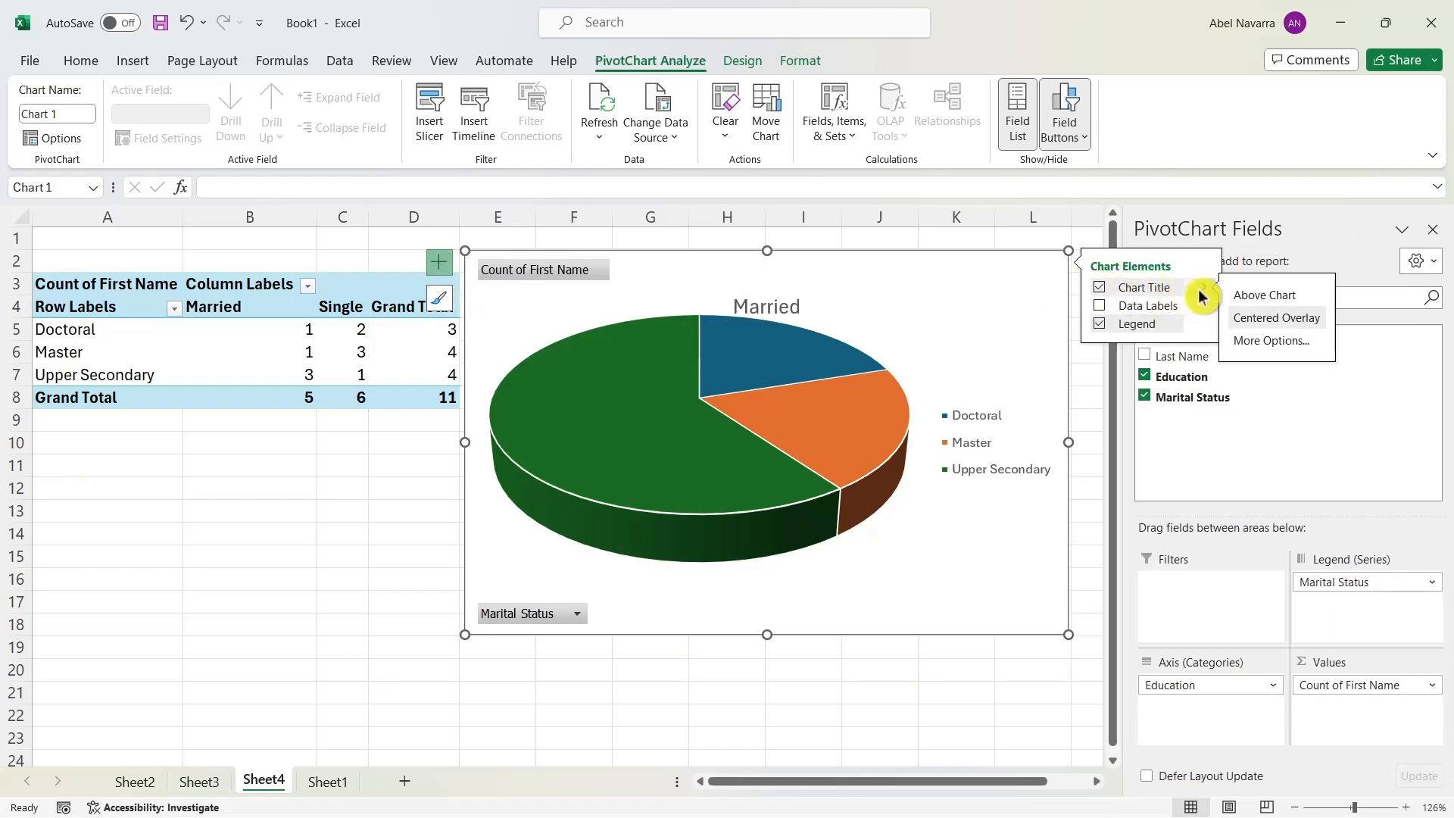
left_click(1242, 299)
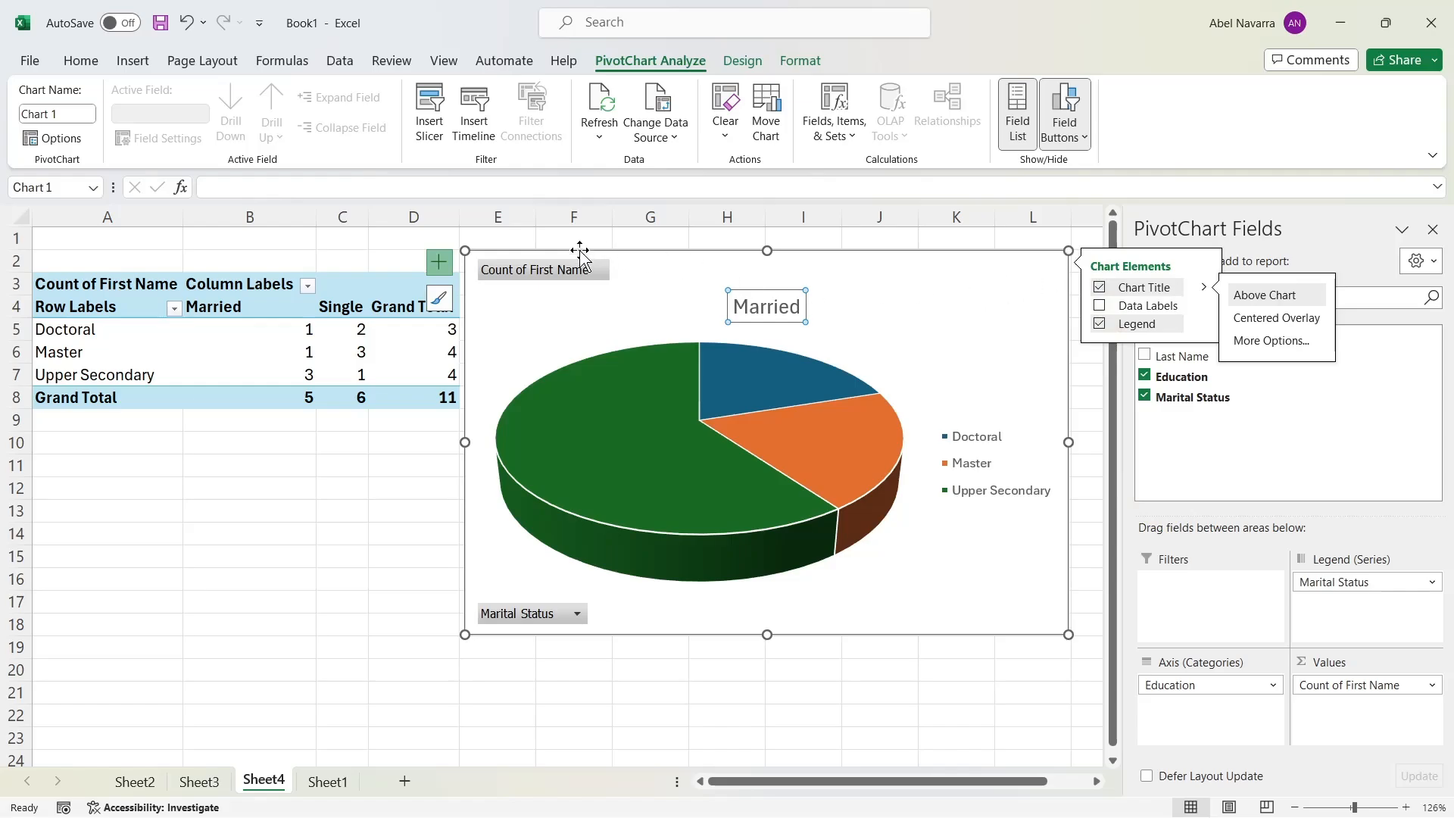
Shrink the pie chart slightly from two opposite corners, leaving a gap between it and the PivotTable
left_click(441, 265)
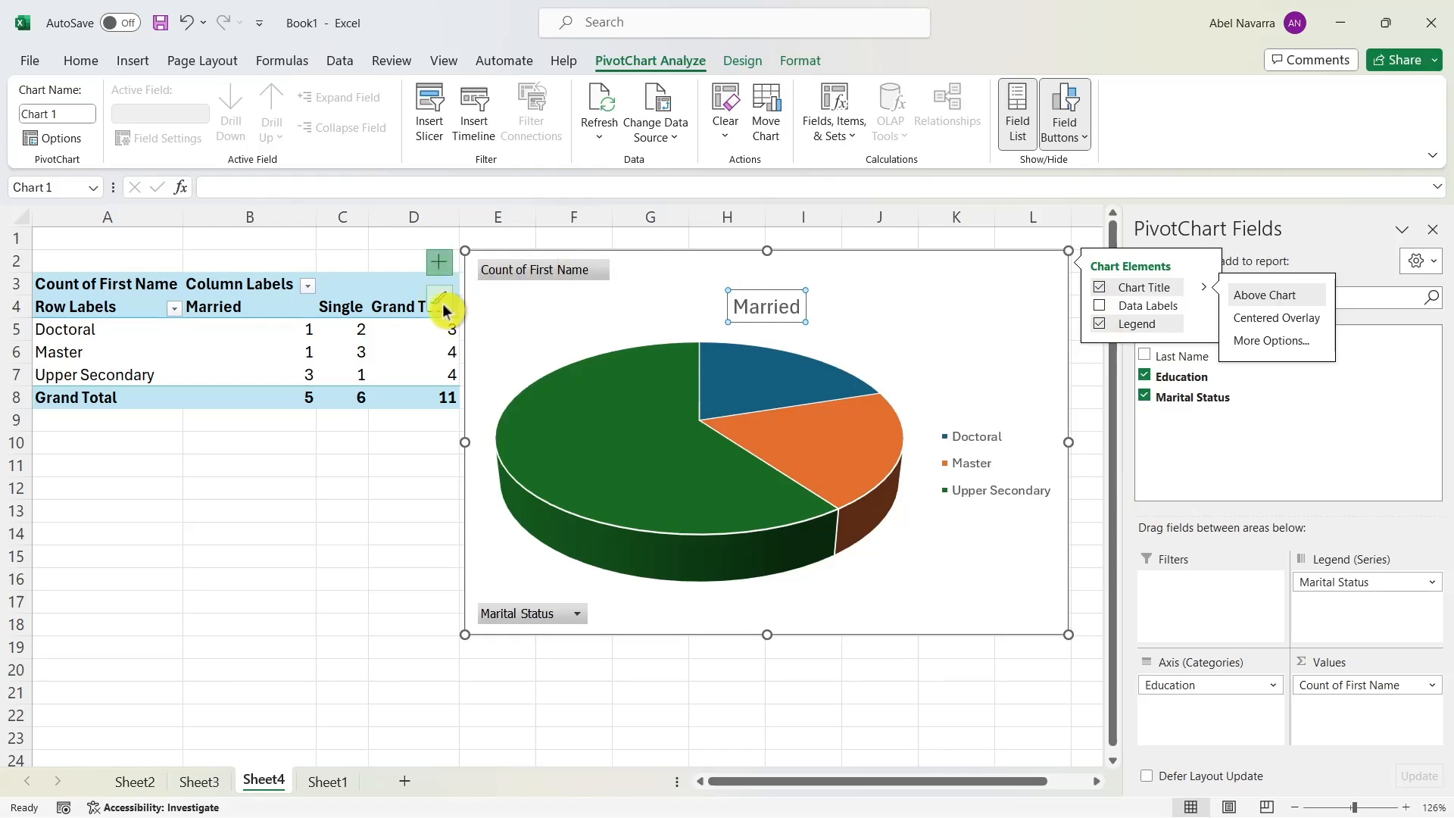
left_click(440, 299)
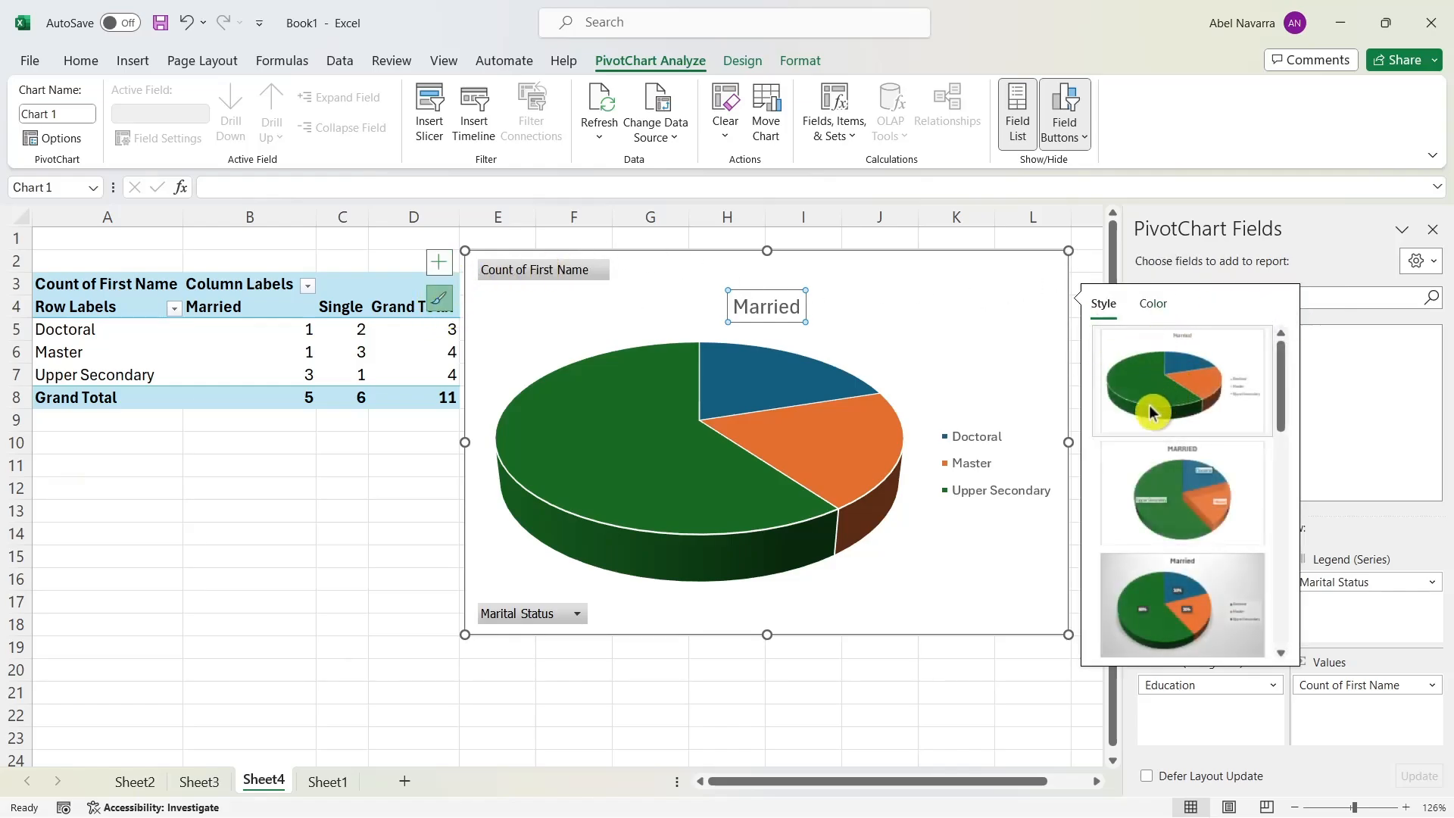
mouse_move(465, 247)
left_mouse_down()
mouse_move(520, 270)
mouse_move(489, 251)
left_mouse_up()
left_click_drag(1068, 635, 1012, 615)
Browse the chart styles and apply the one with an uppercase title and coloured category and percentage labels outside the slices
left_click(1036, 301)
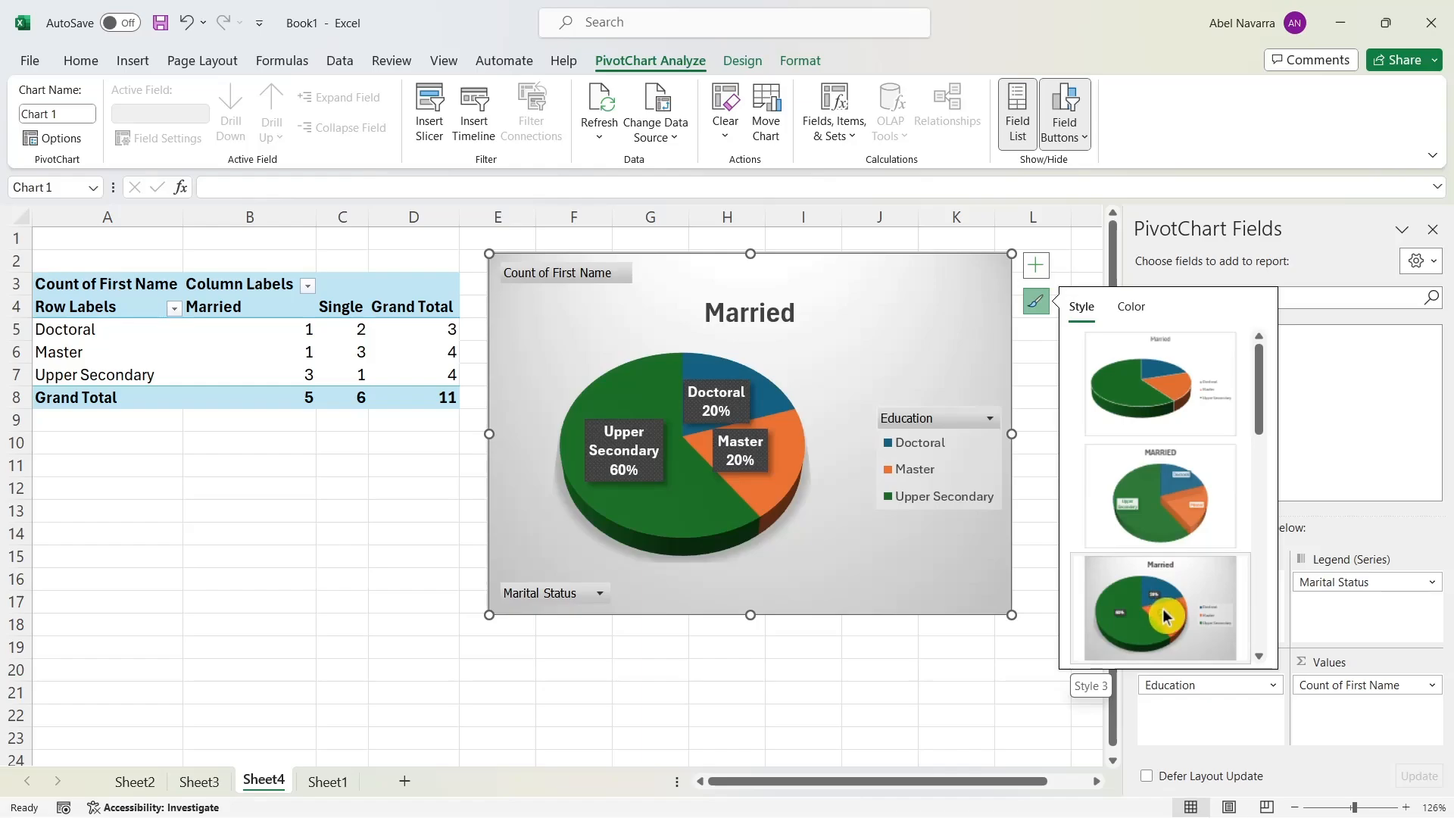
scroll(1165, 599, "down", 3)
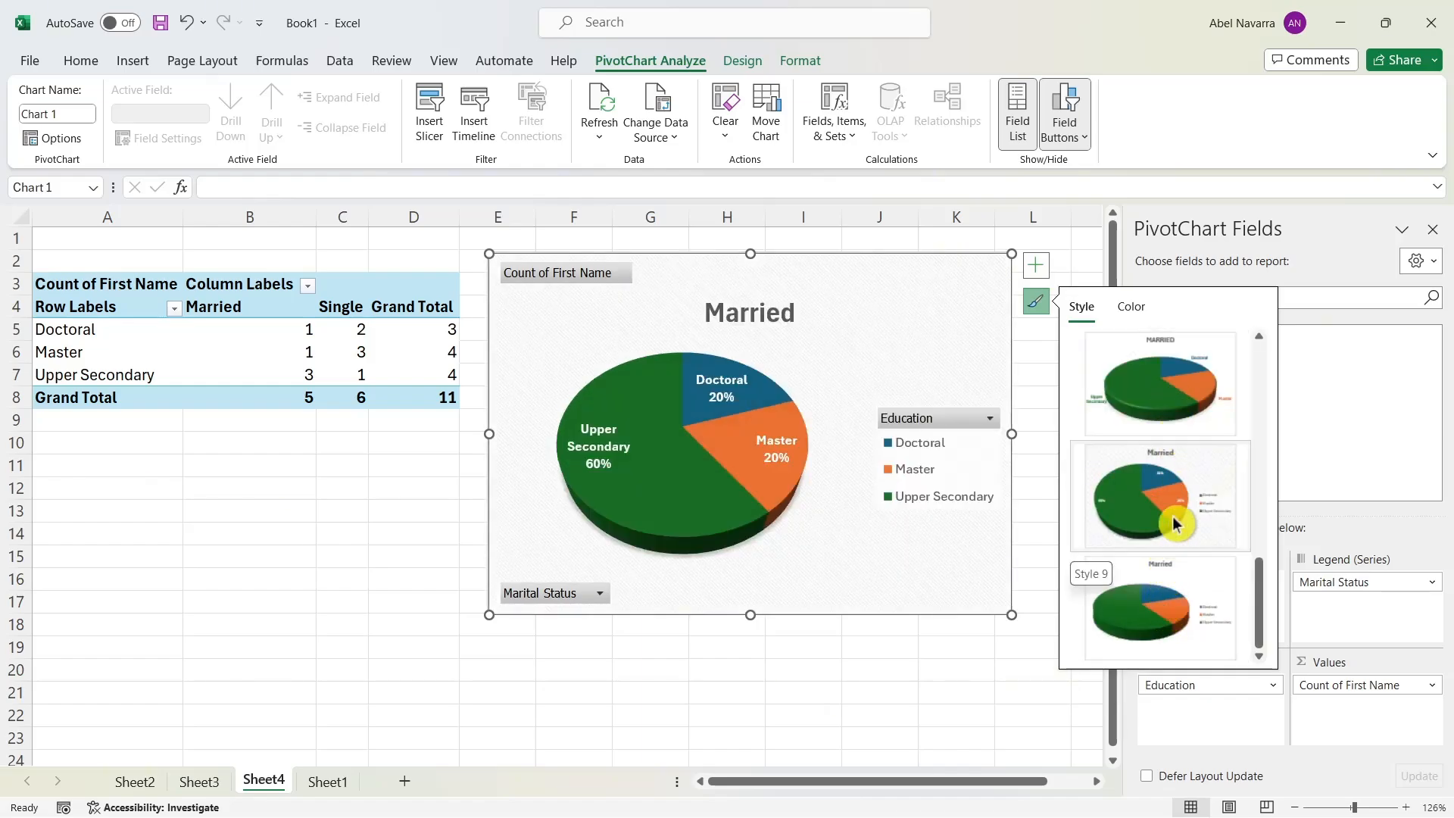
scroll(1173, 619, "up", 3)
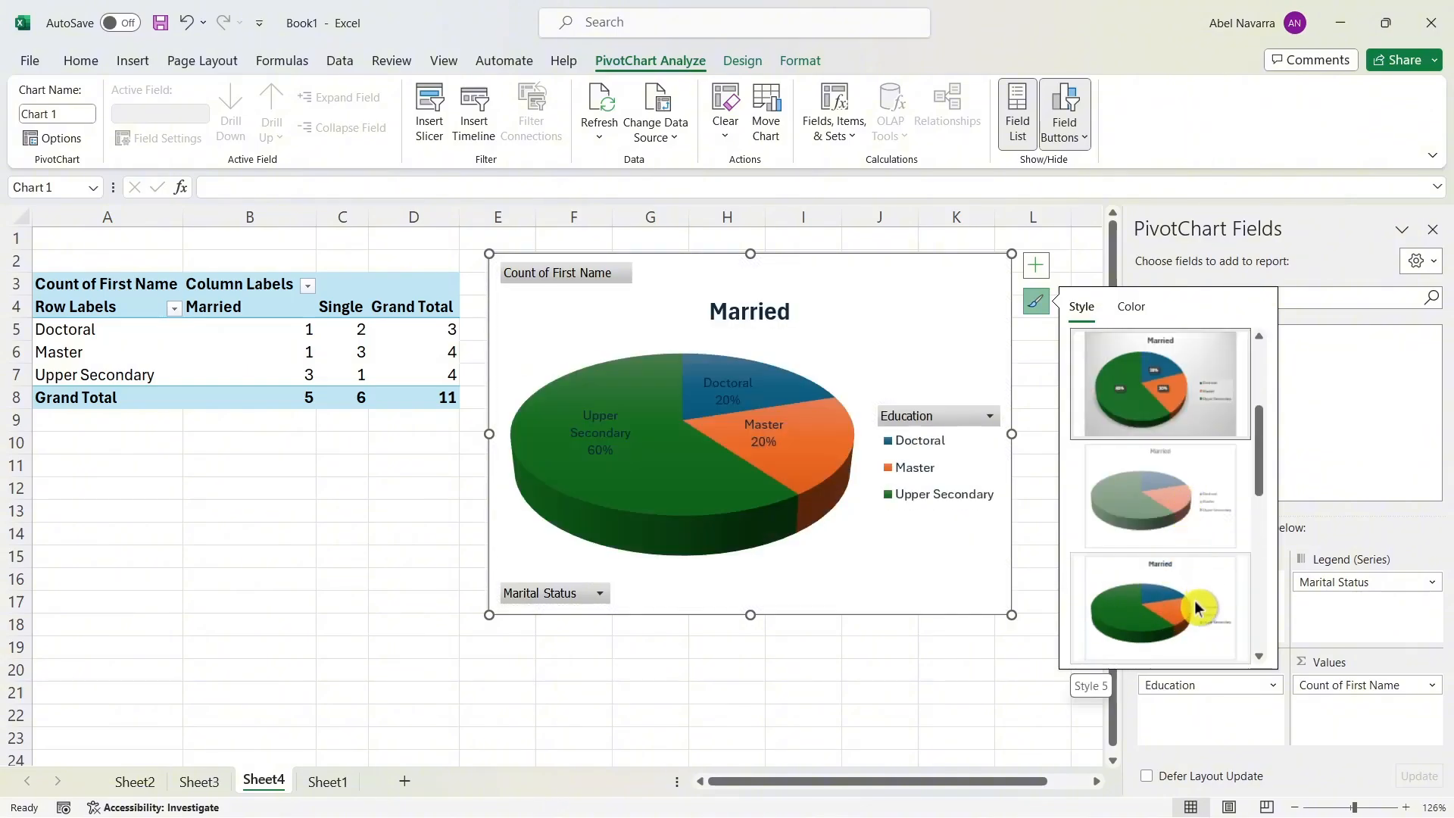
scroll(1196, 608, "down", 3)
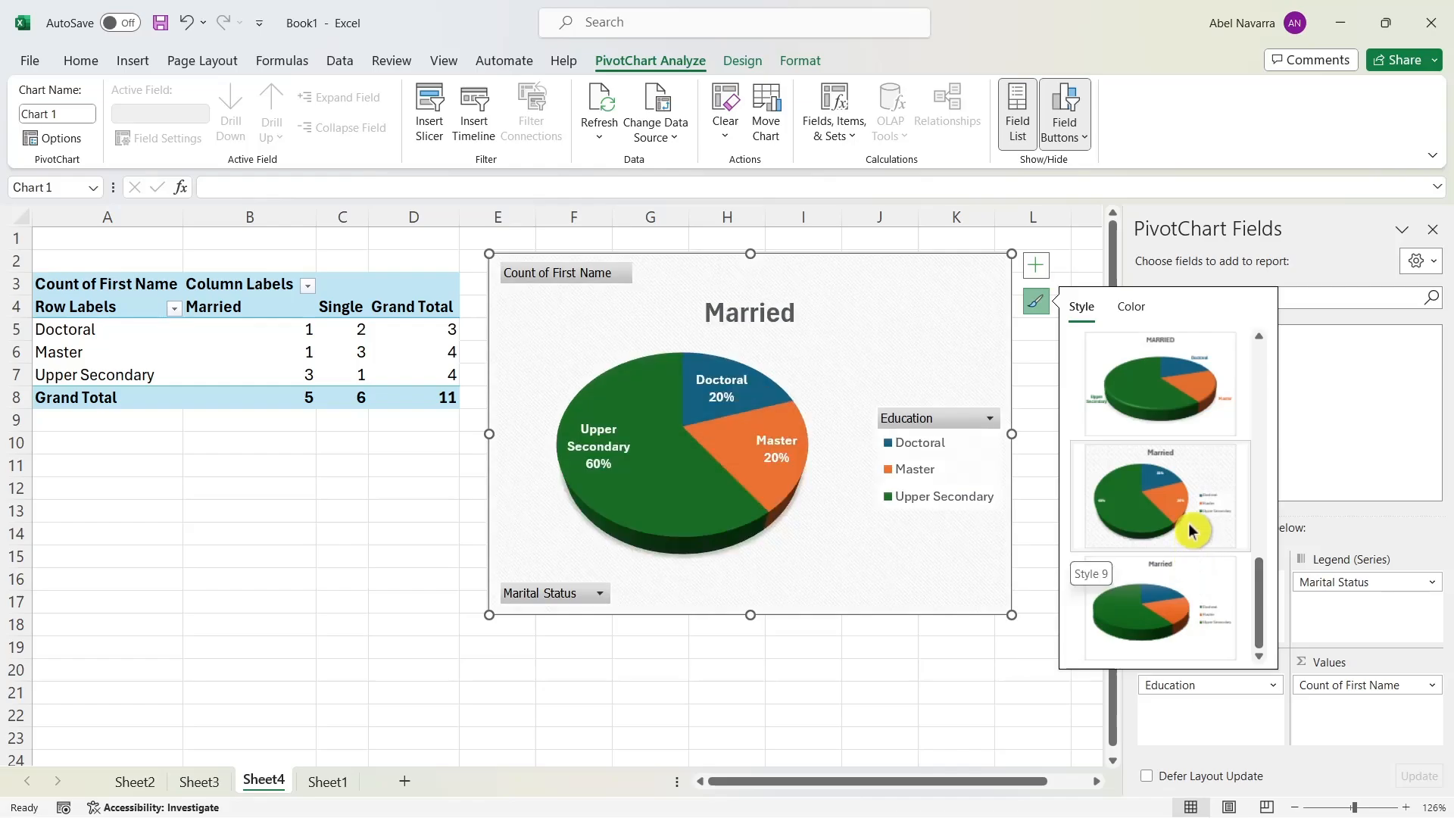
left_click(1190, 401)
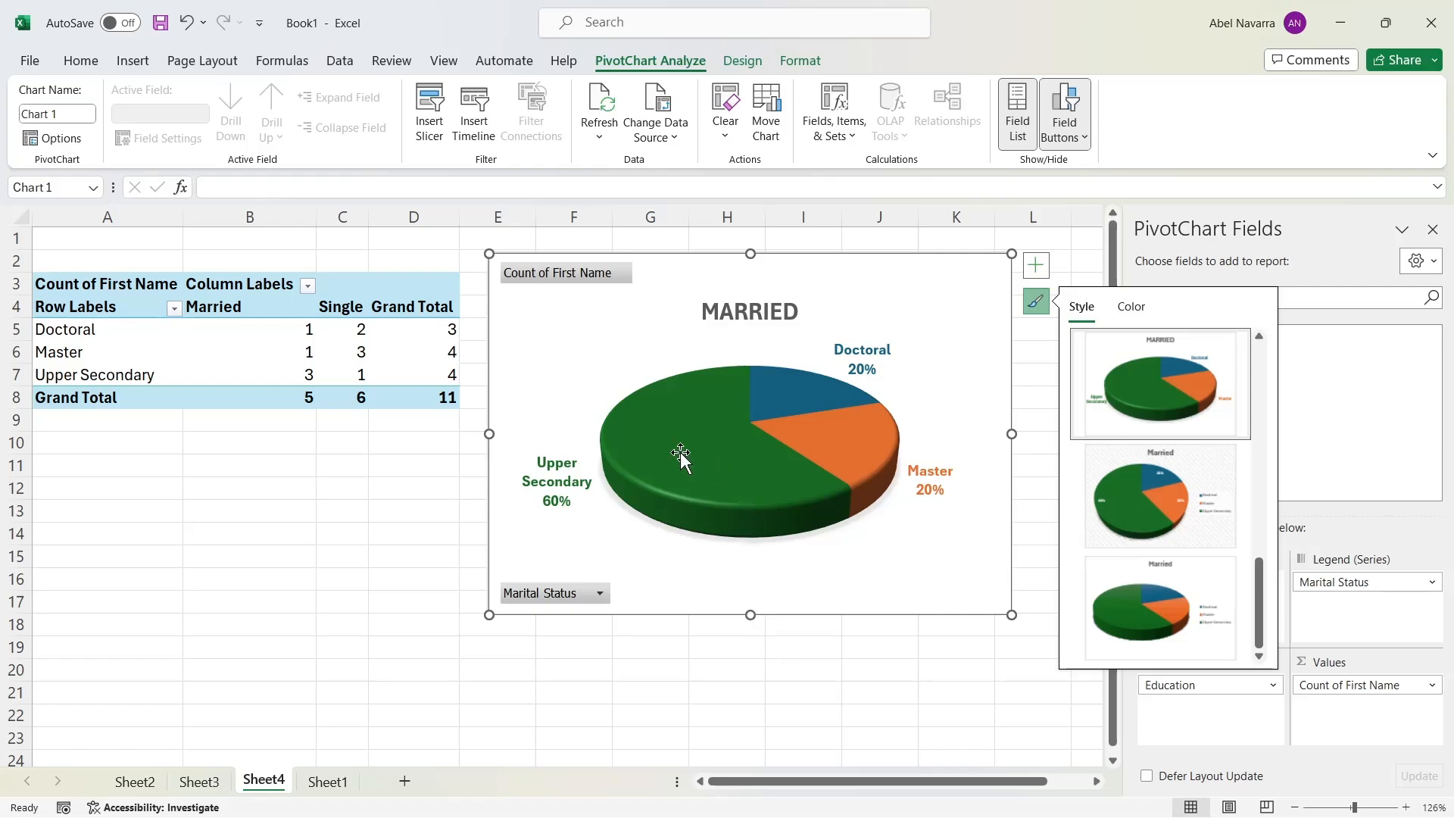
Examine the chart styles and the shape fill colours for the pie series, and the formatting and analysis options for its data labels
left_click(803, 411)
left_click(743, 61)
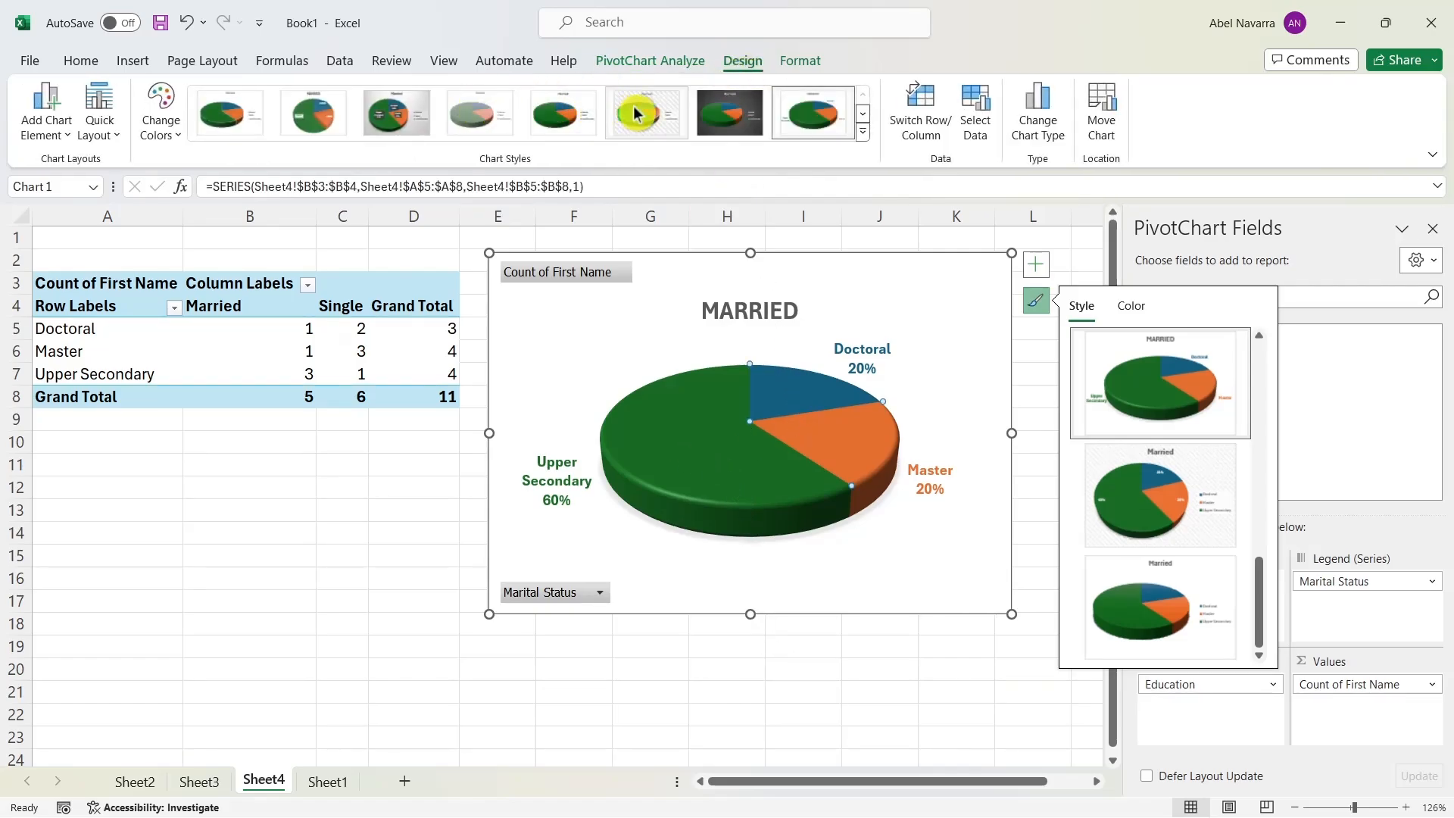
left_click(863, 114)
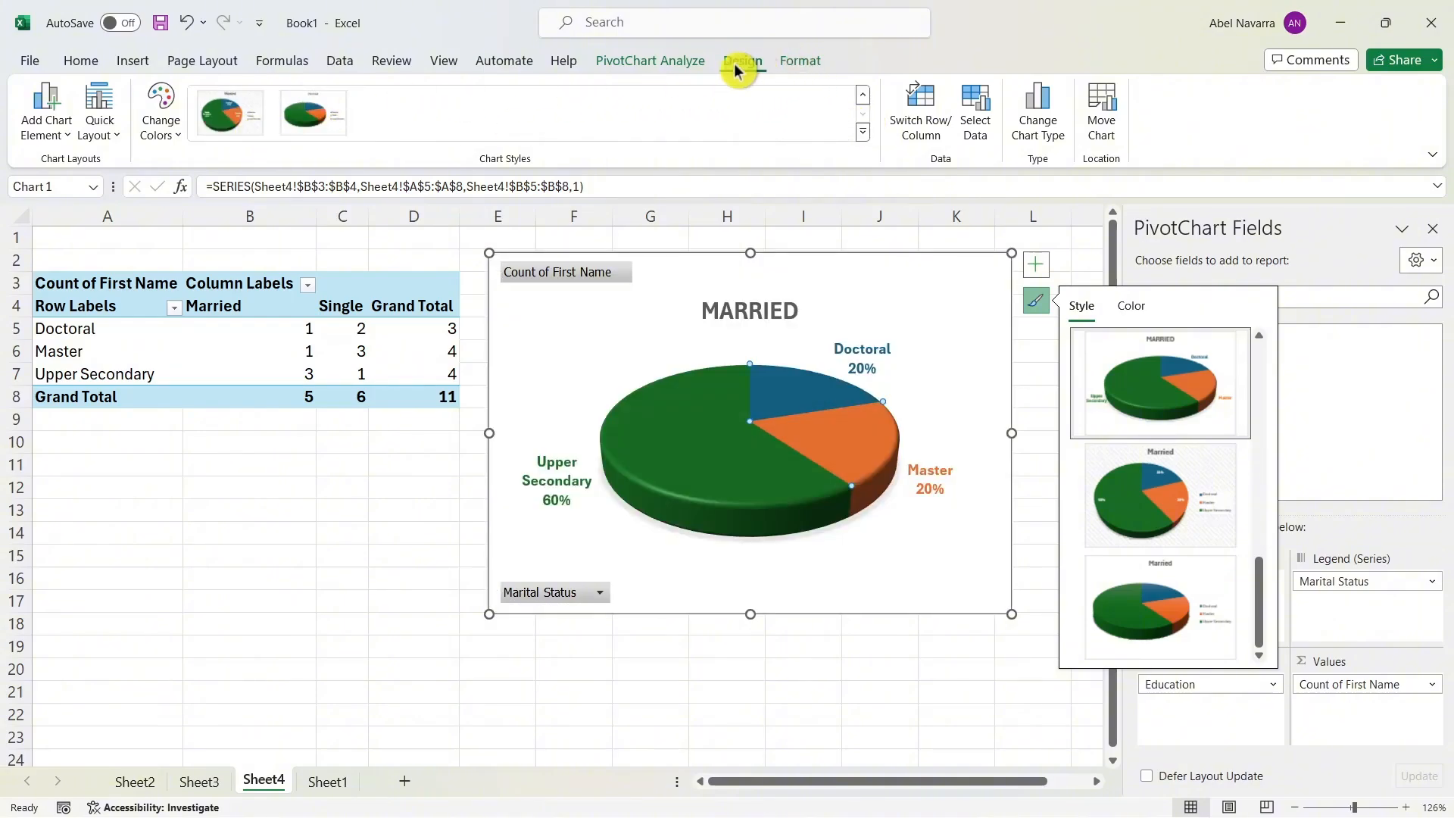
left_click(798, 63)
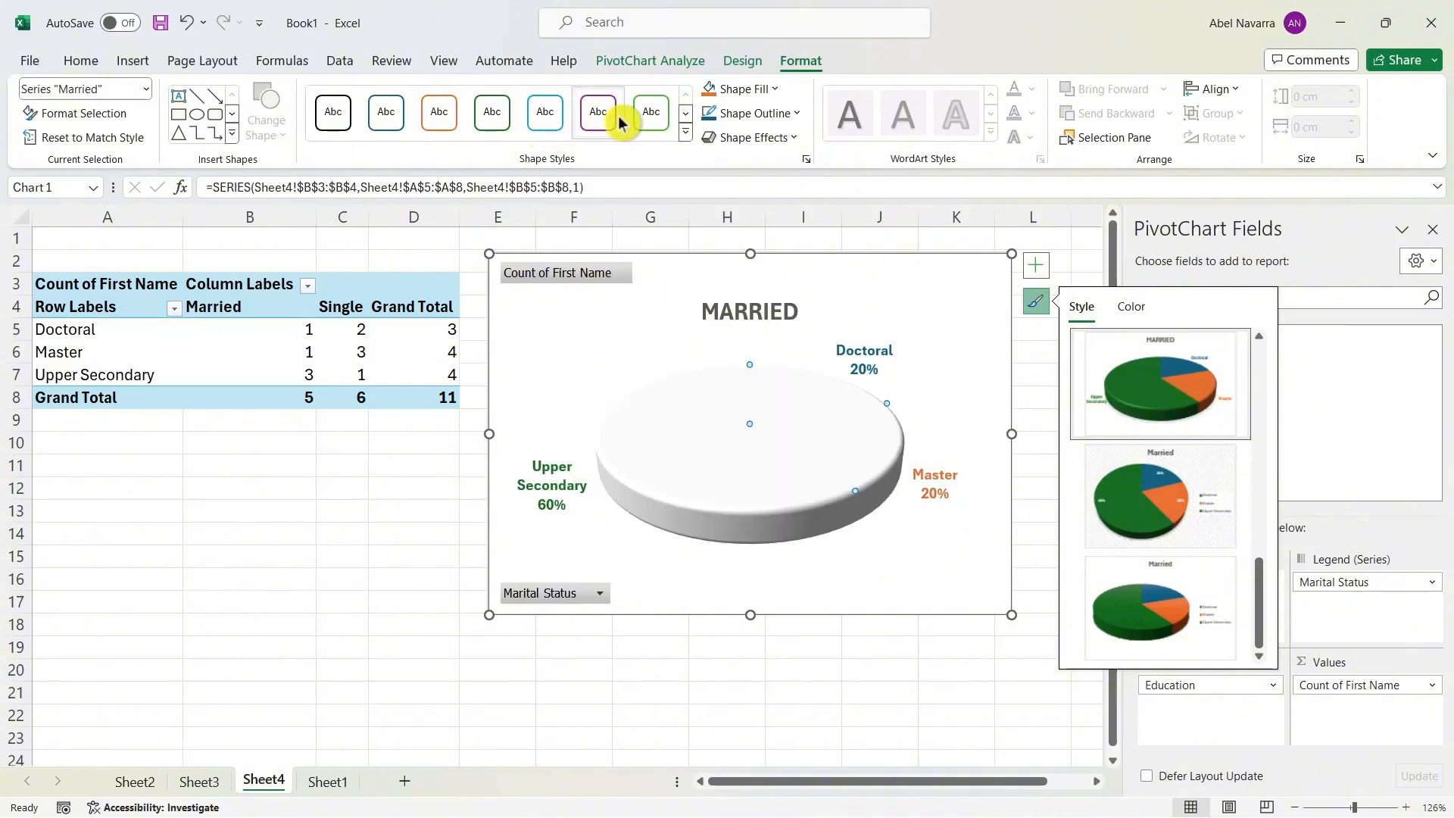
left_click(778, 90)
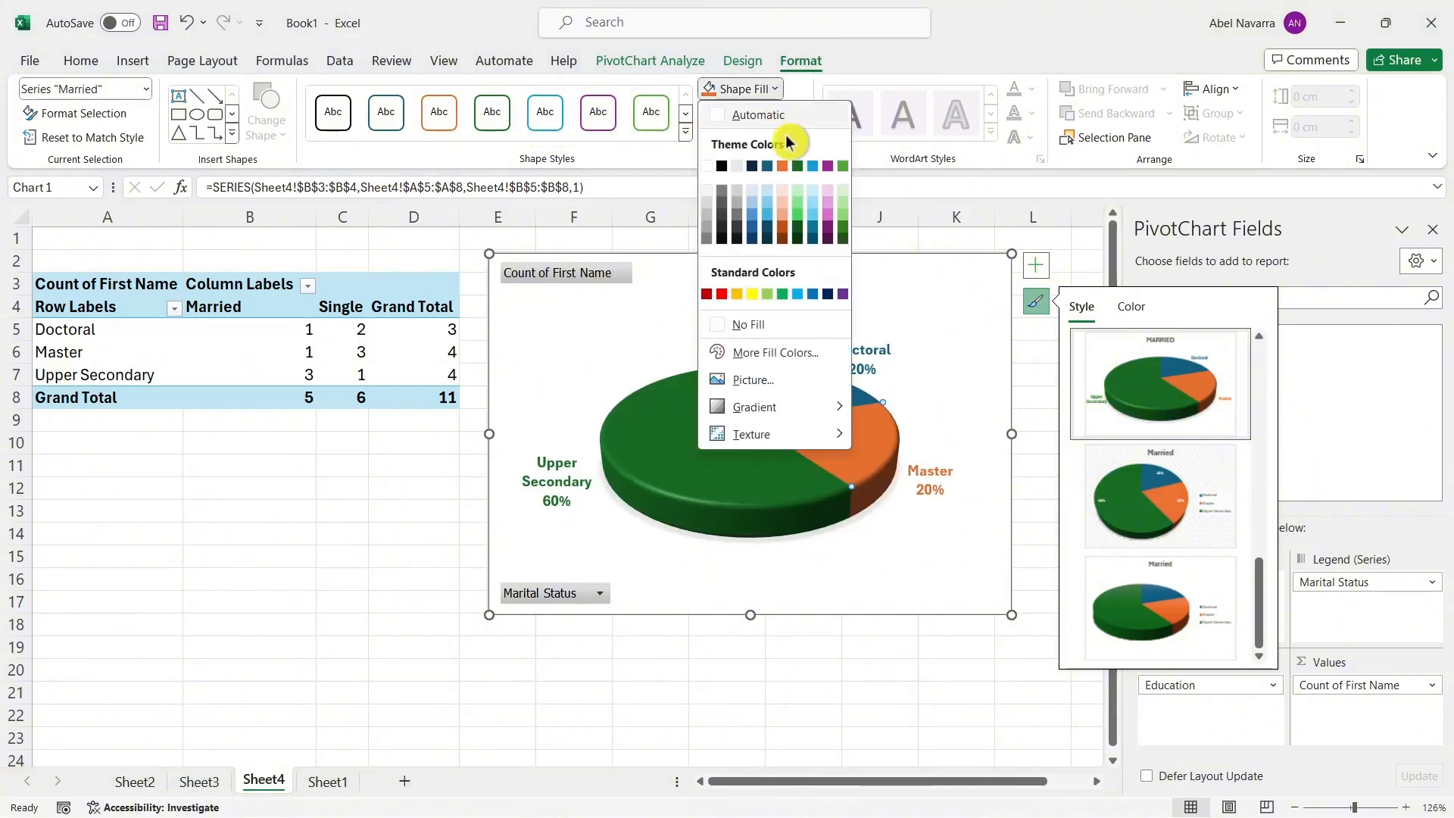
left_click(323, 514)
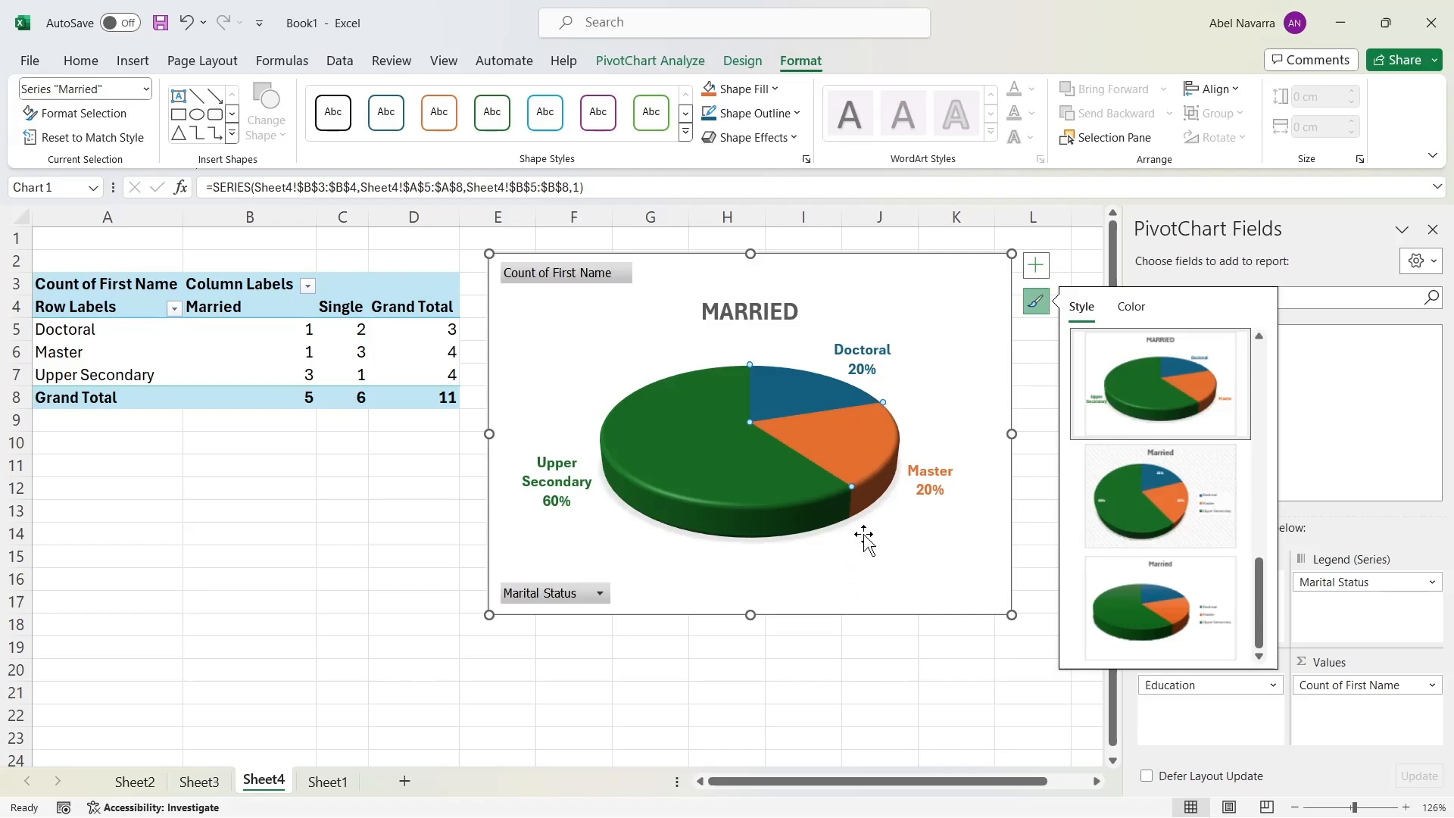
left_click(842, 371)
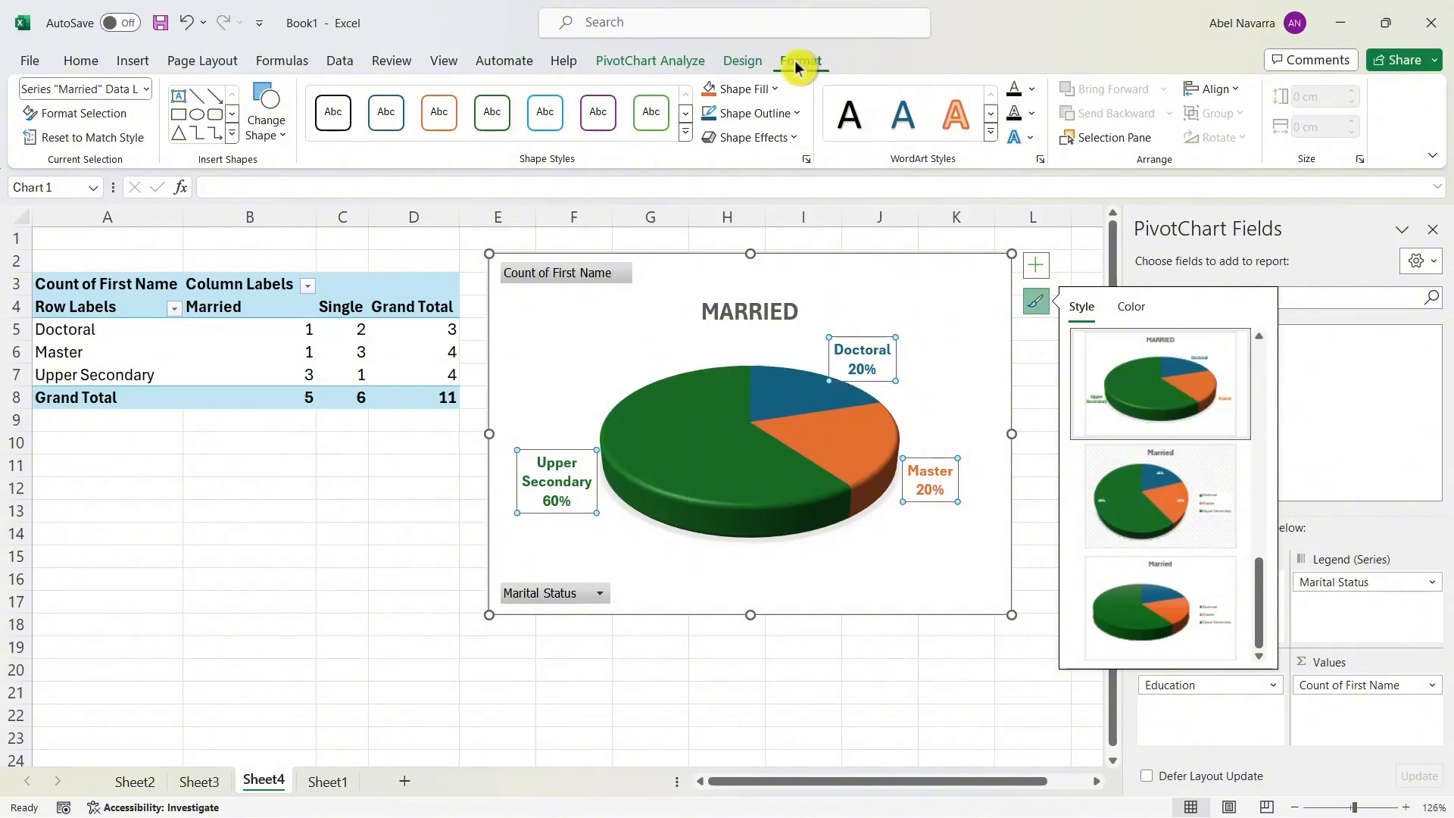
left_click(670, 68)
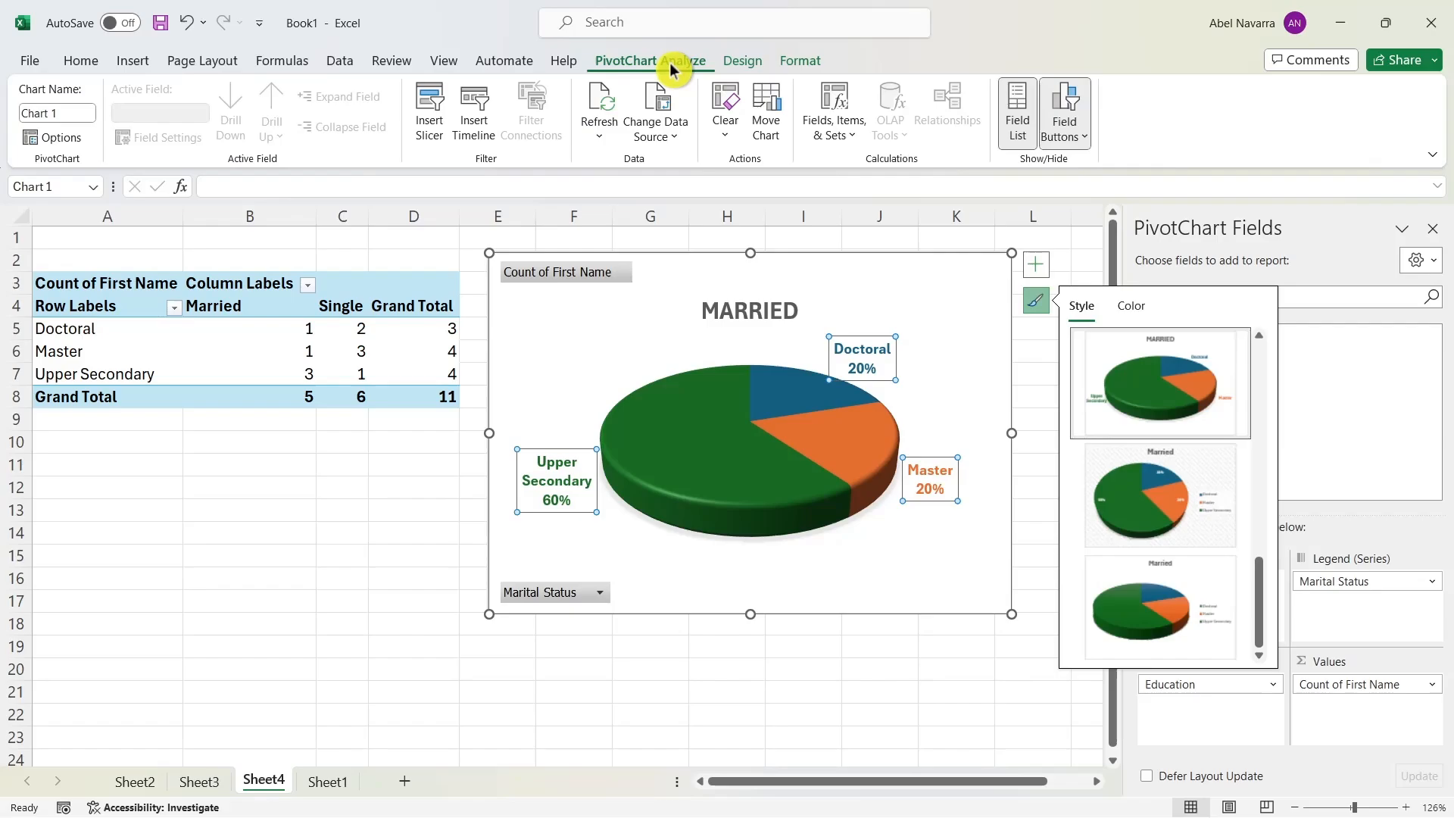
Preview the available column chart subtypes and change the 3-D pie PivotChart to a Clustered Column chart
left_click(756, 63)
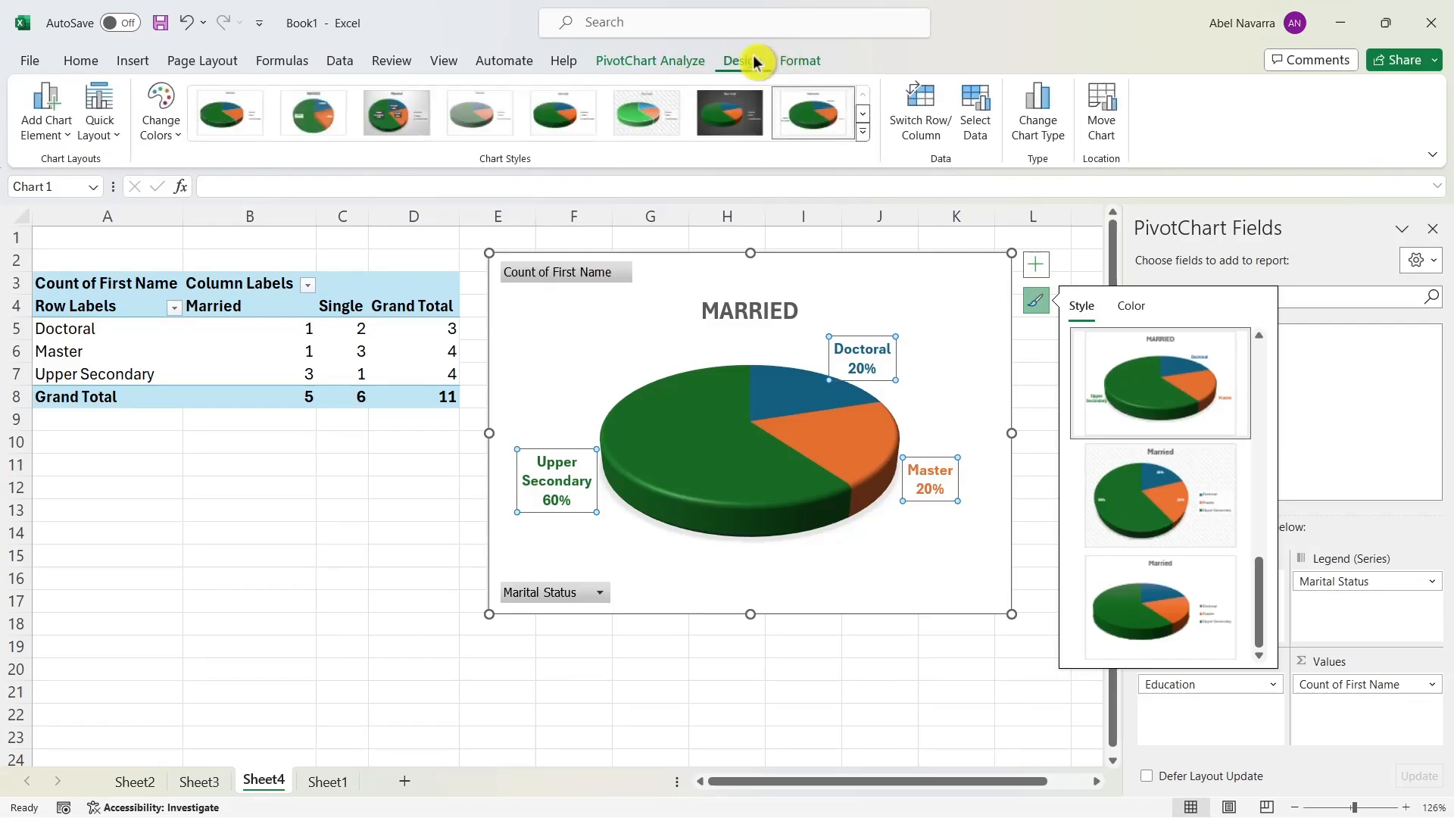
left_click(1042, 119)
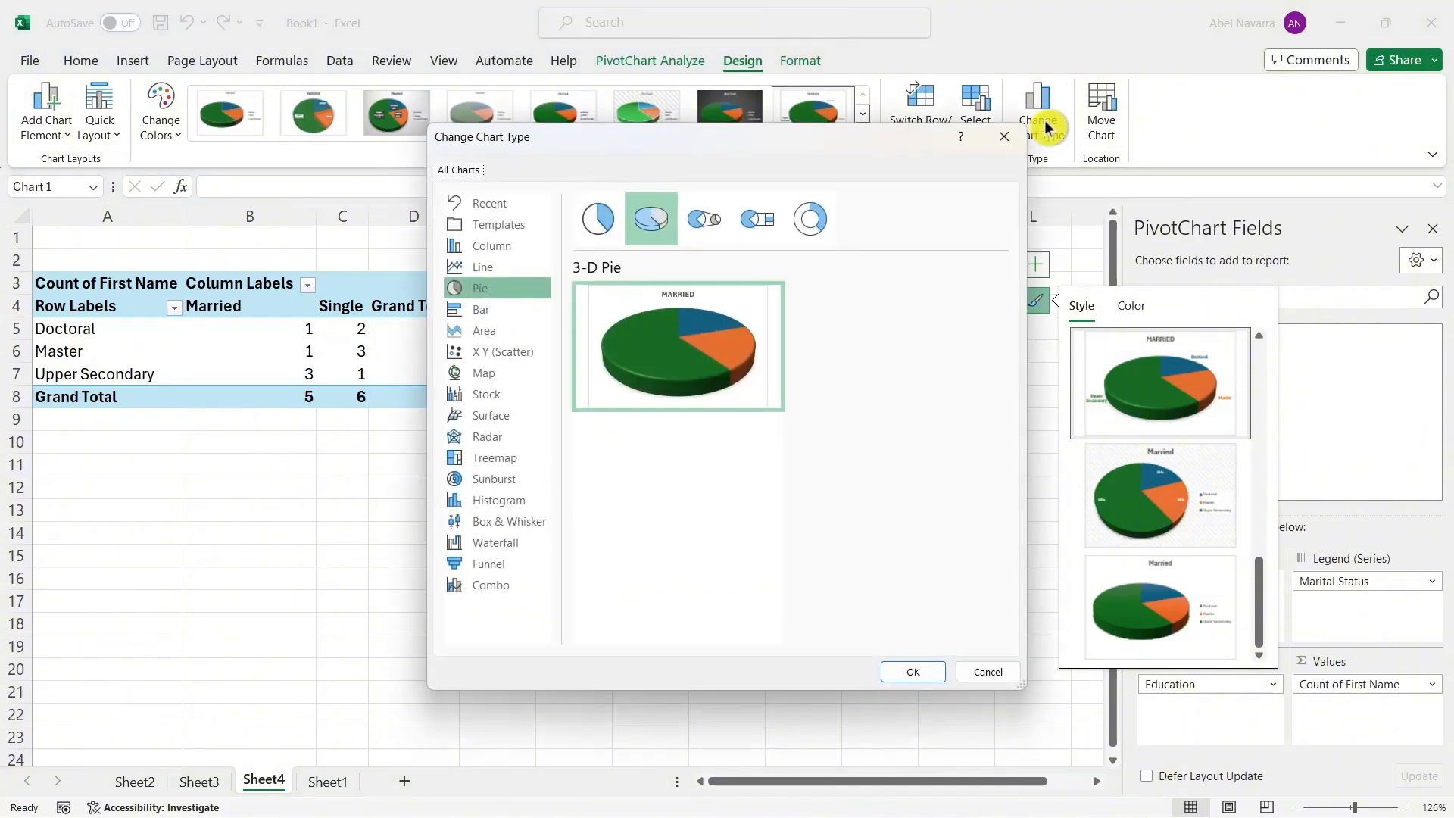
left_click(525, 244)
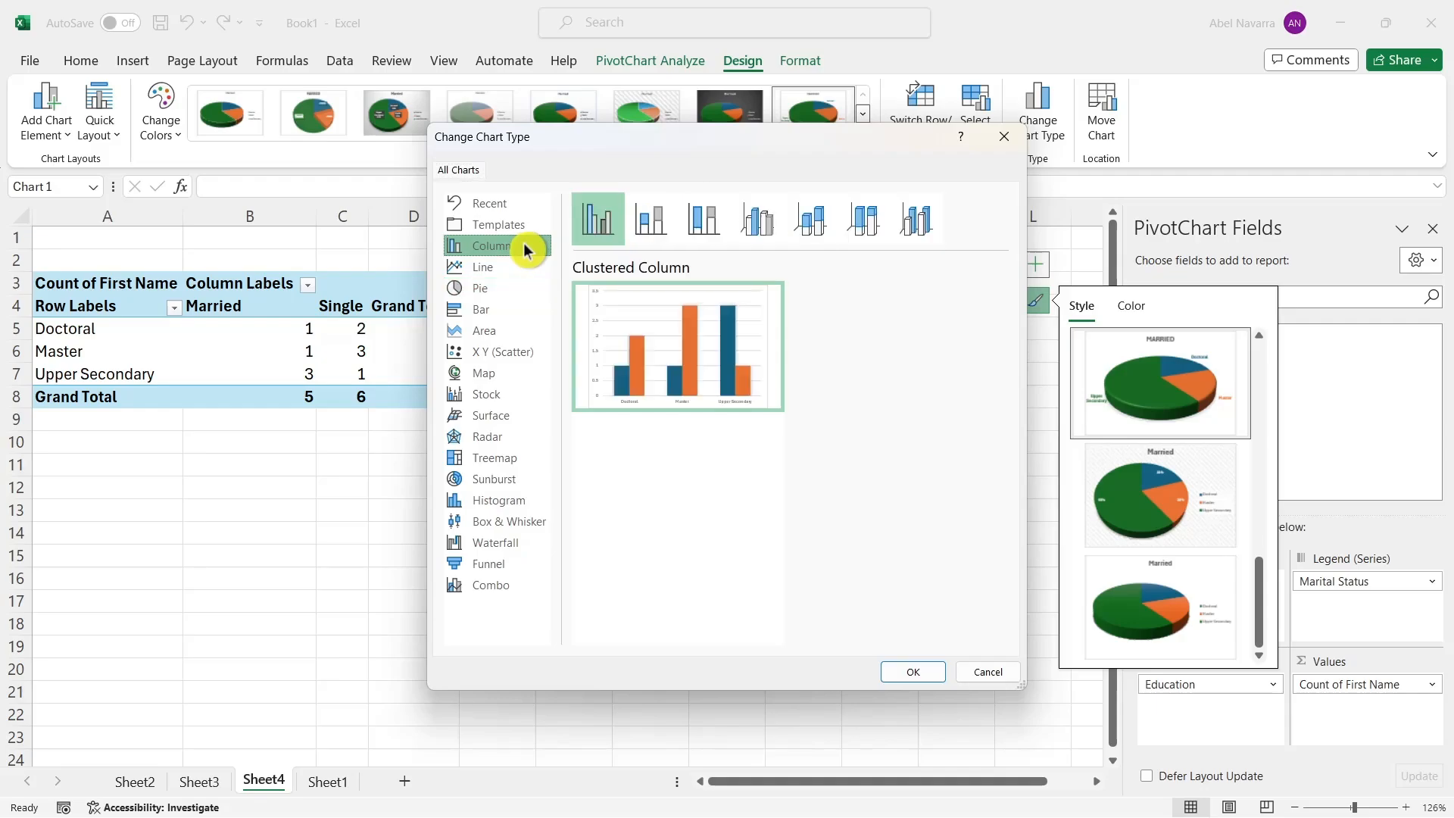
left_click(645, 224)
left_click(706, 223)
left_click(760, 222)
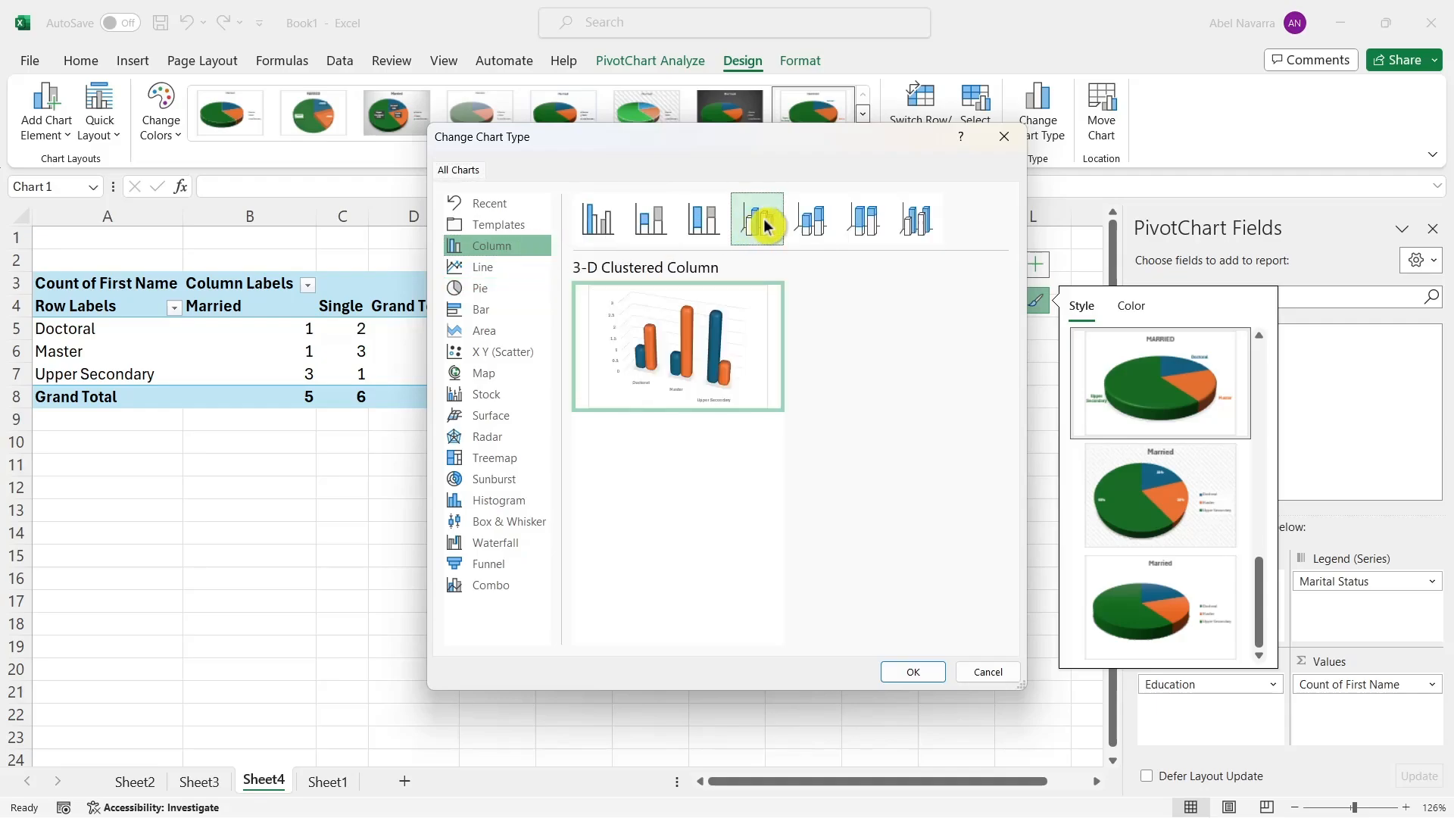
left_click(818, 223)
left_click(868, 221)
left_click(912, 227)
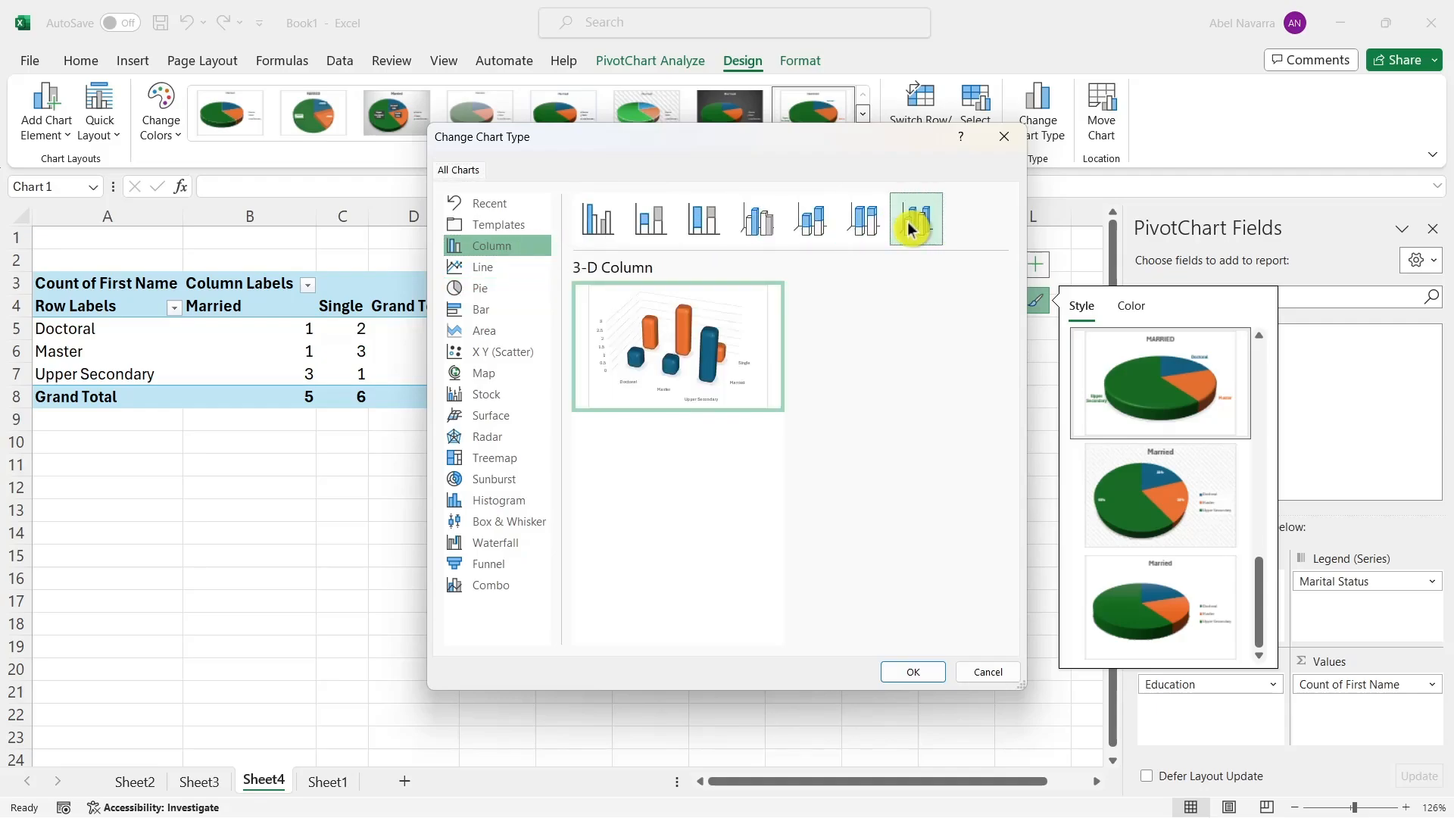
left_click(602, 226)
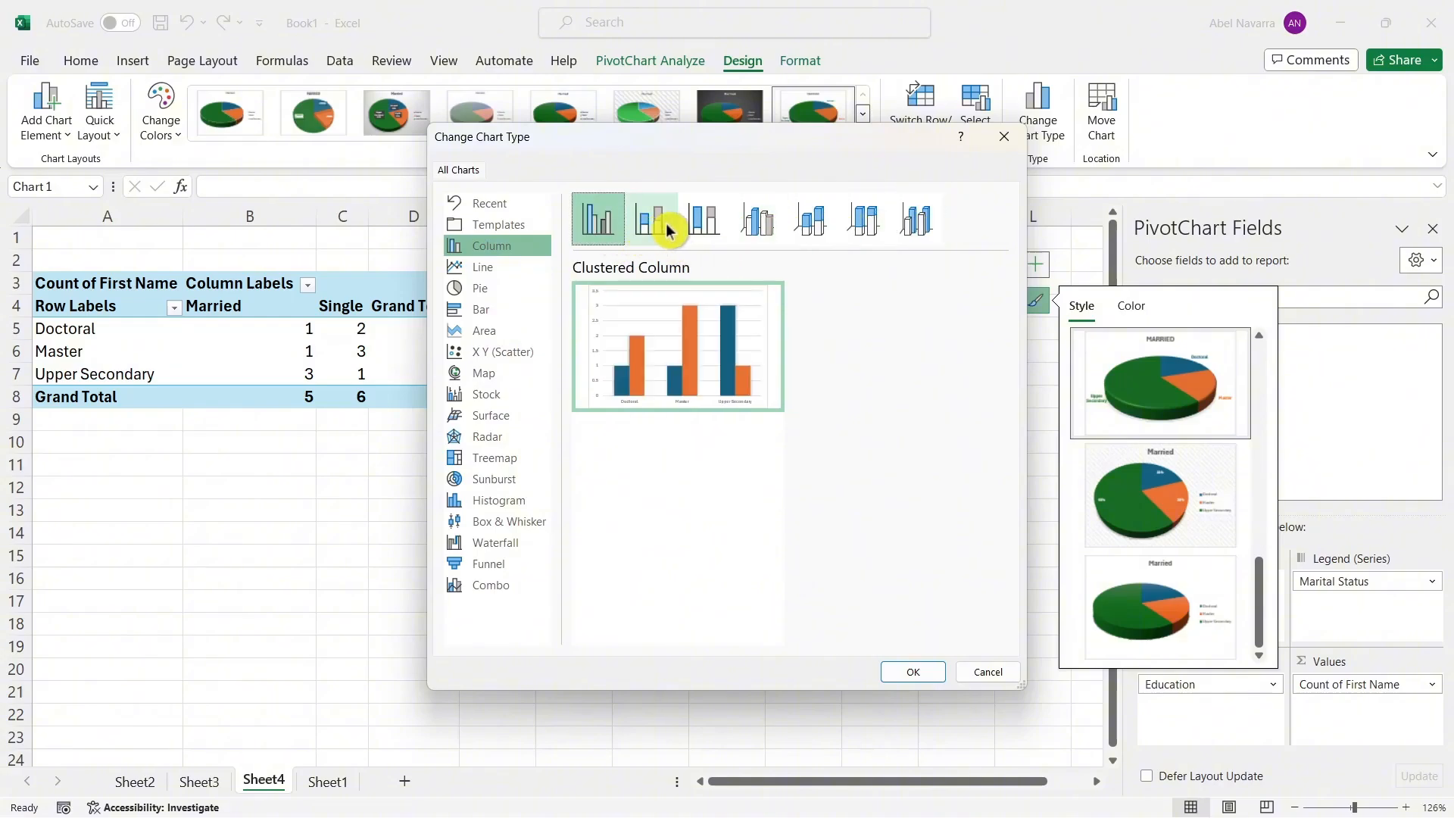
left_click(664, 221)
left_click(616, 220)
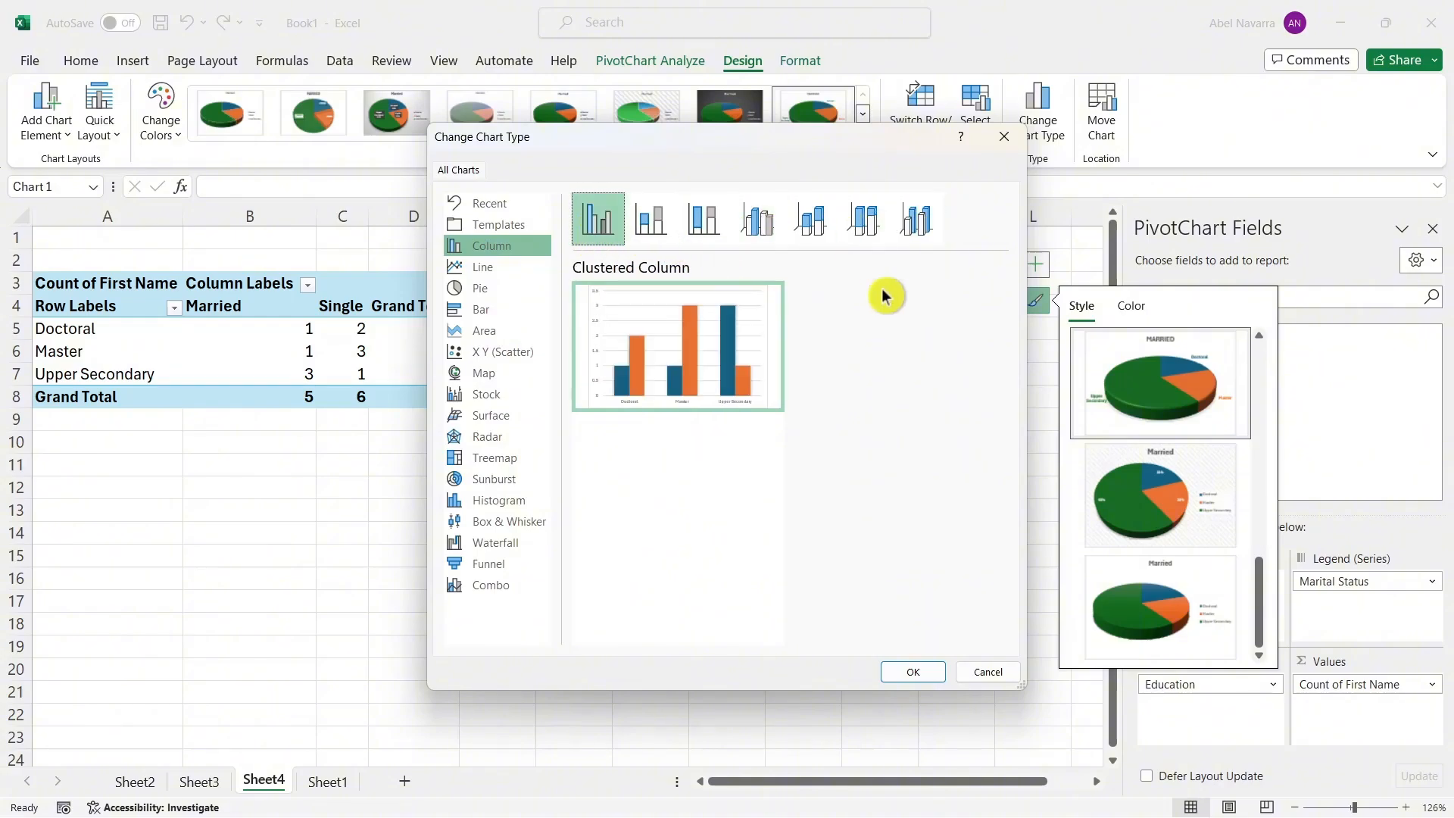
left_click(918, 673)
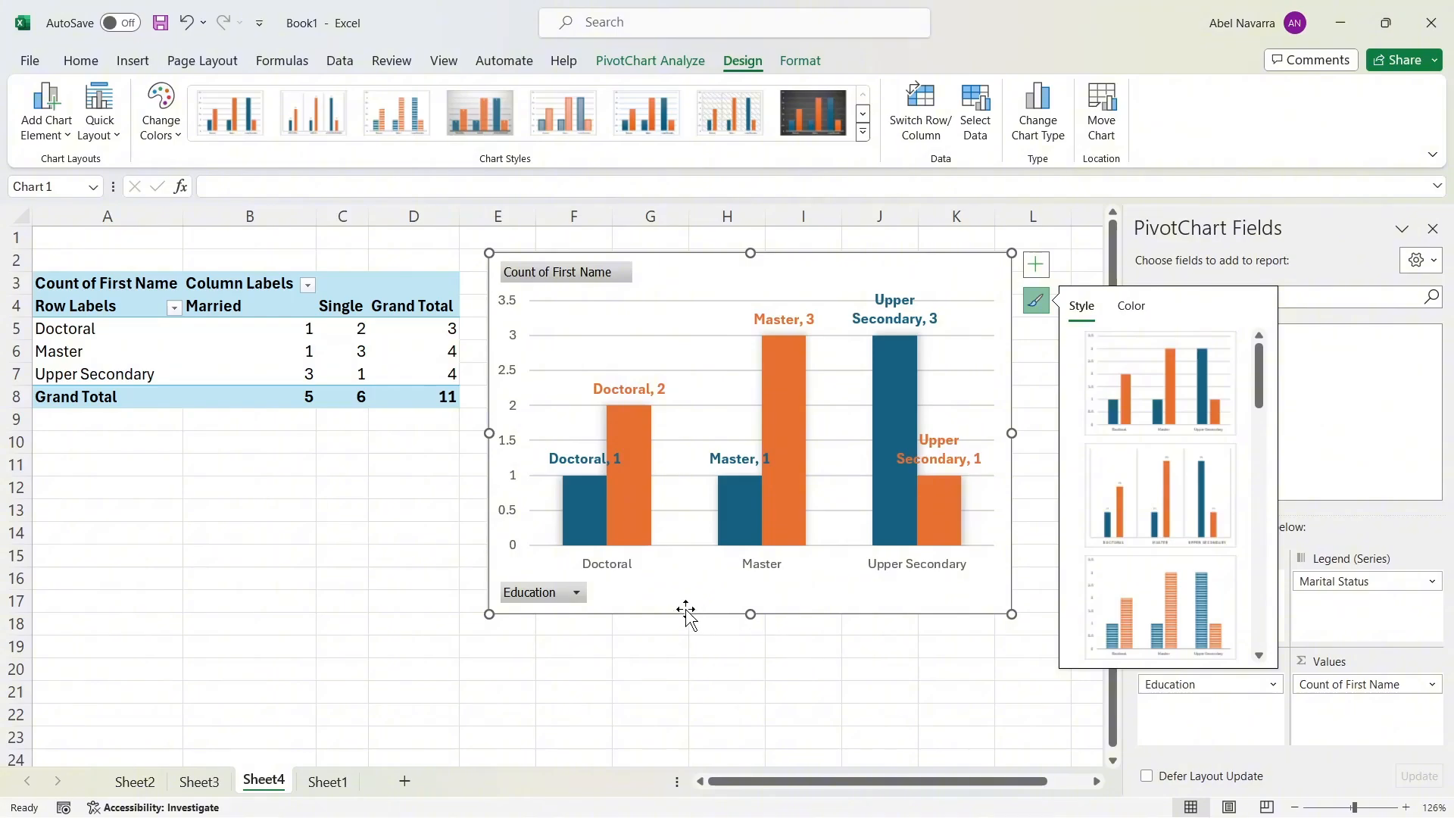
left_click(361, 513)
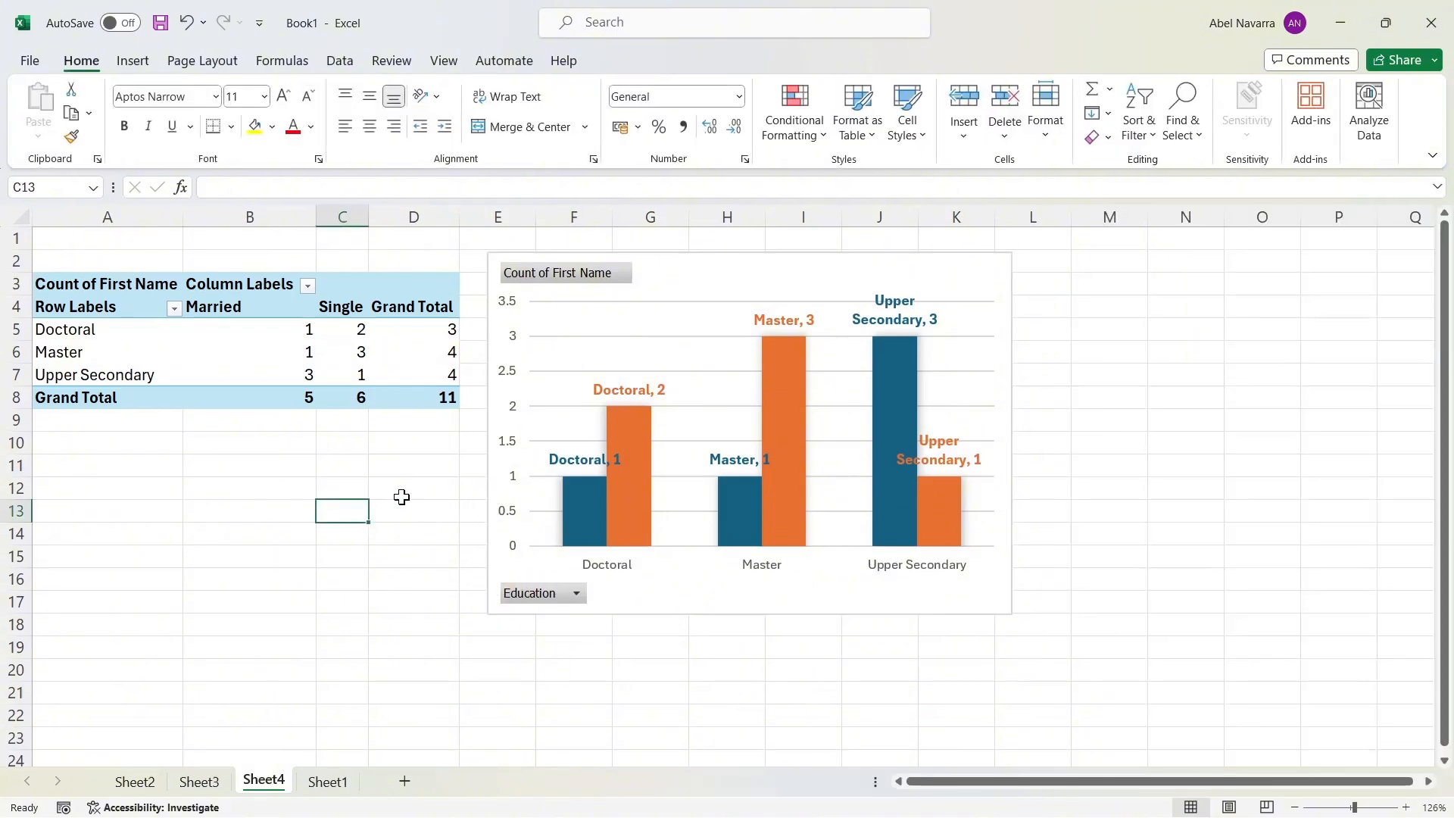
left_click(258, 311)
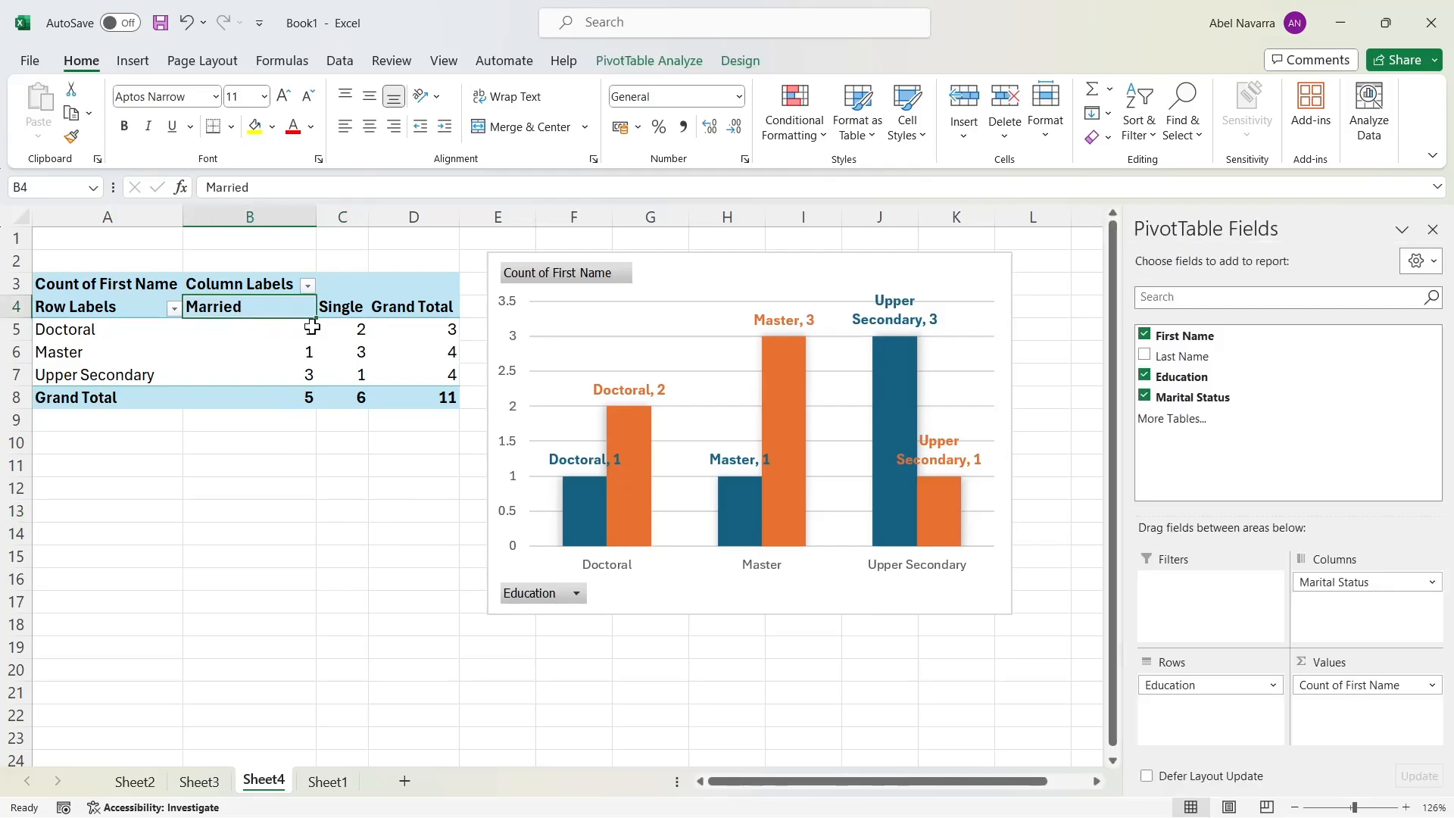
left_click_drag(66, 252, 485, 470)
left_click(445, 621)
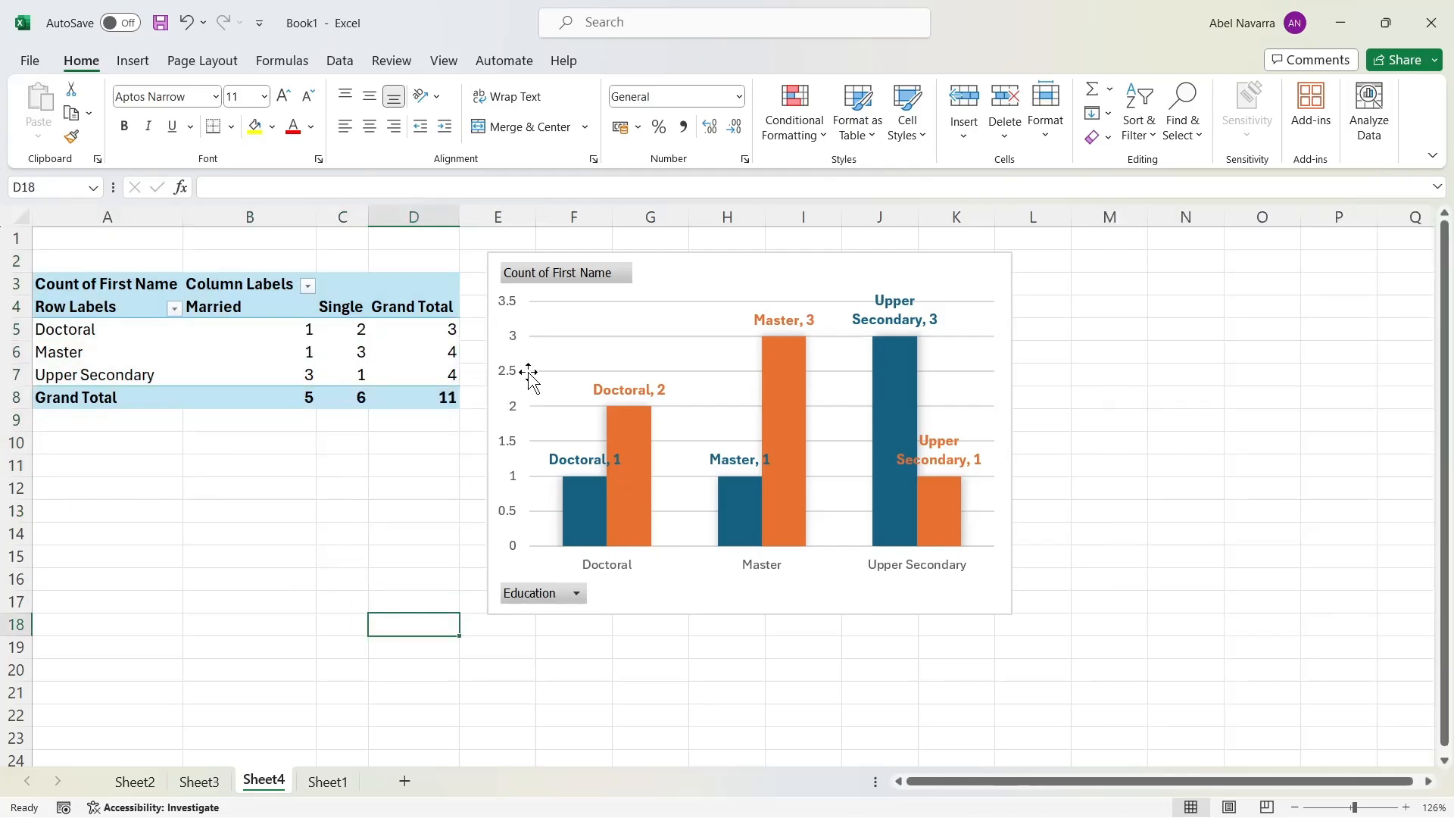
Move the column chart's plot area slightly down and to the right within the chart
left_click(604, 341)
left_click_drag(605, 341, 622, 354)
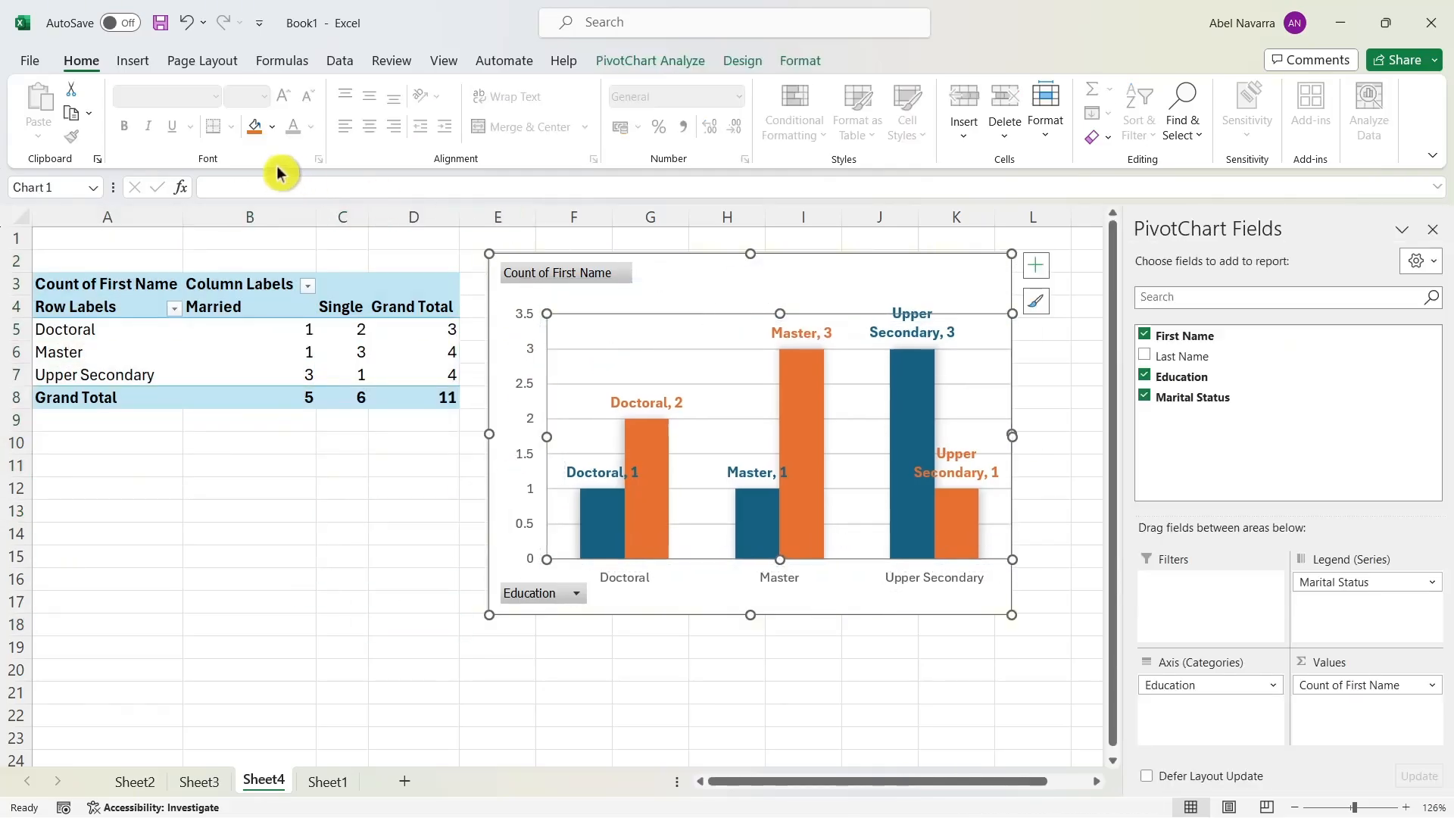